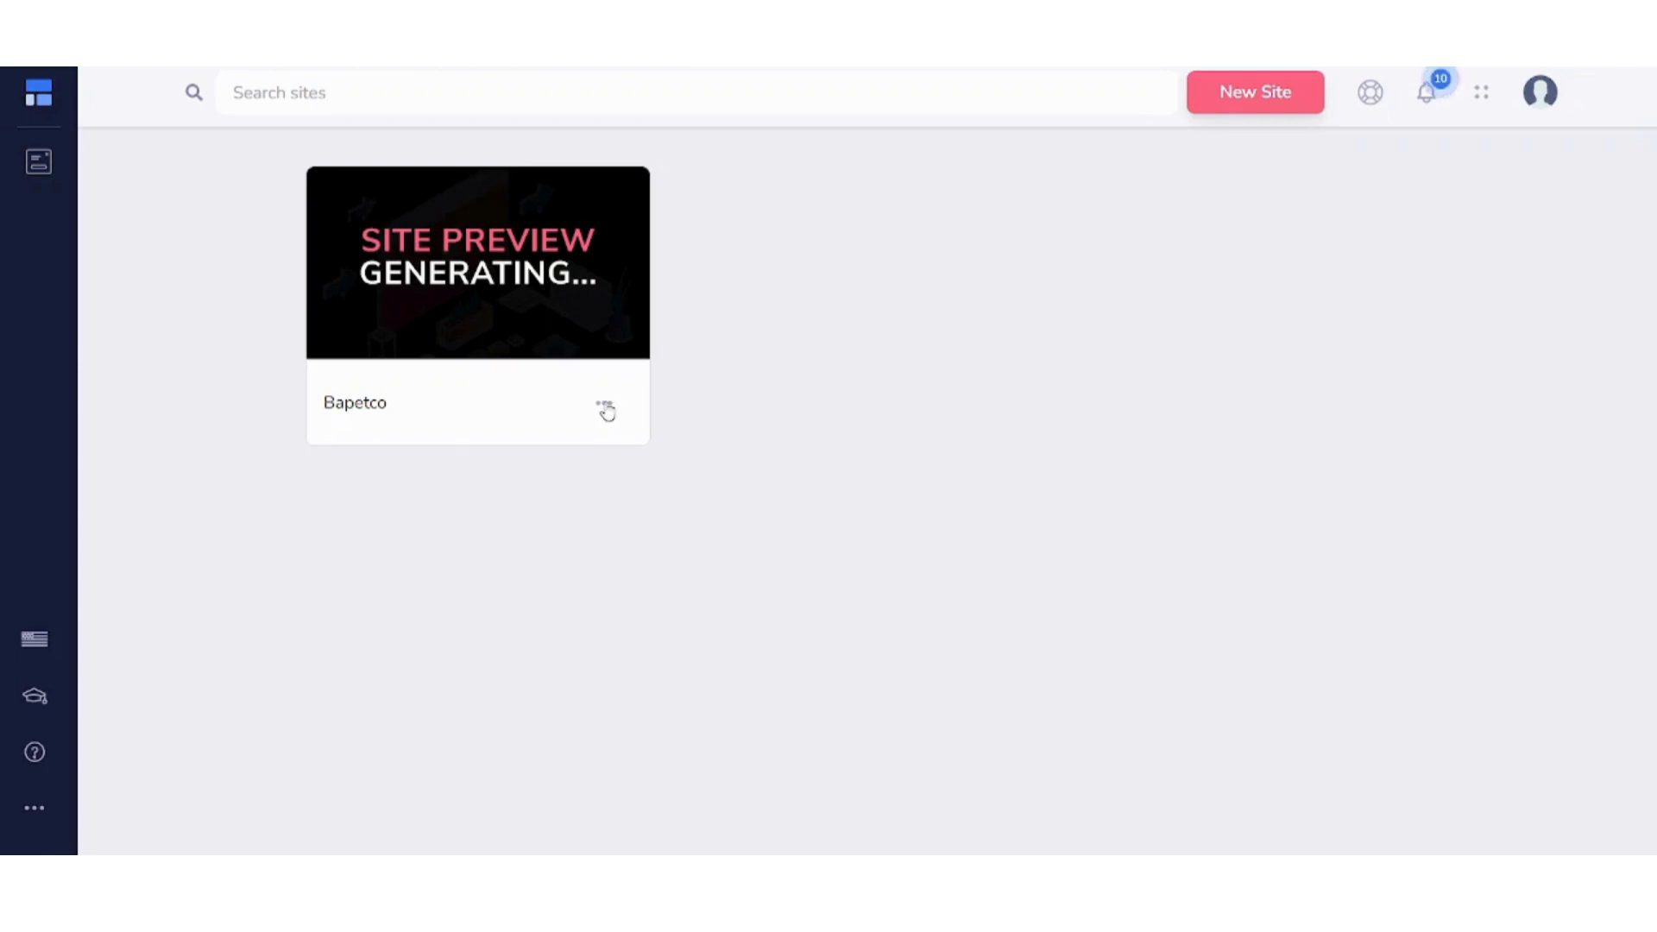
- Delete the existing Bapetco site and confirm the deletion
{"action": "left_click", "coordinate": [609, 403]}
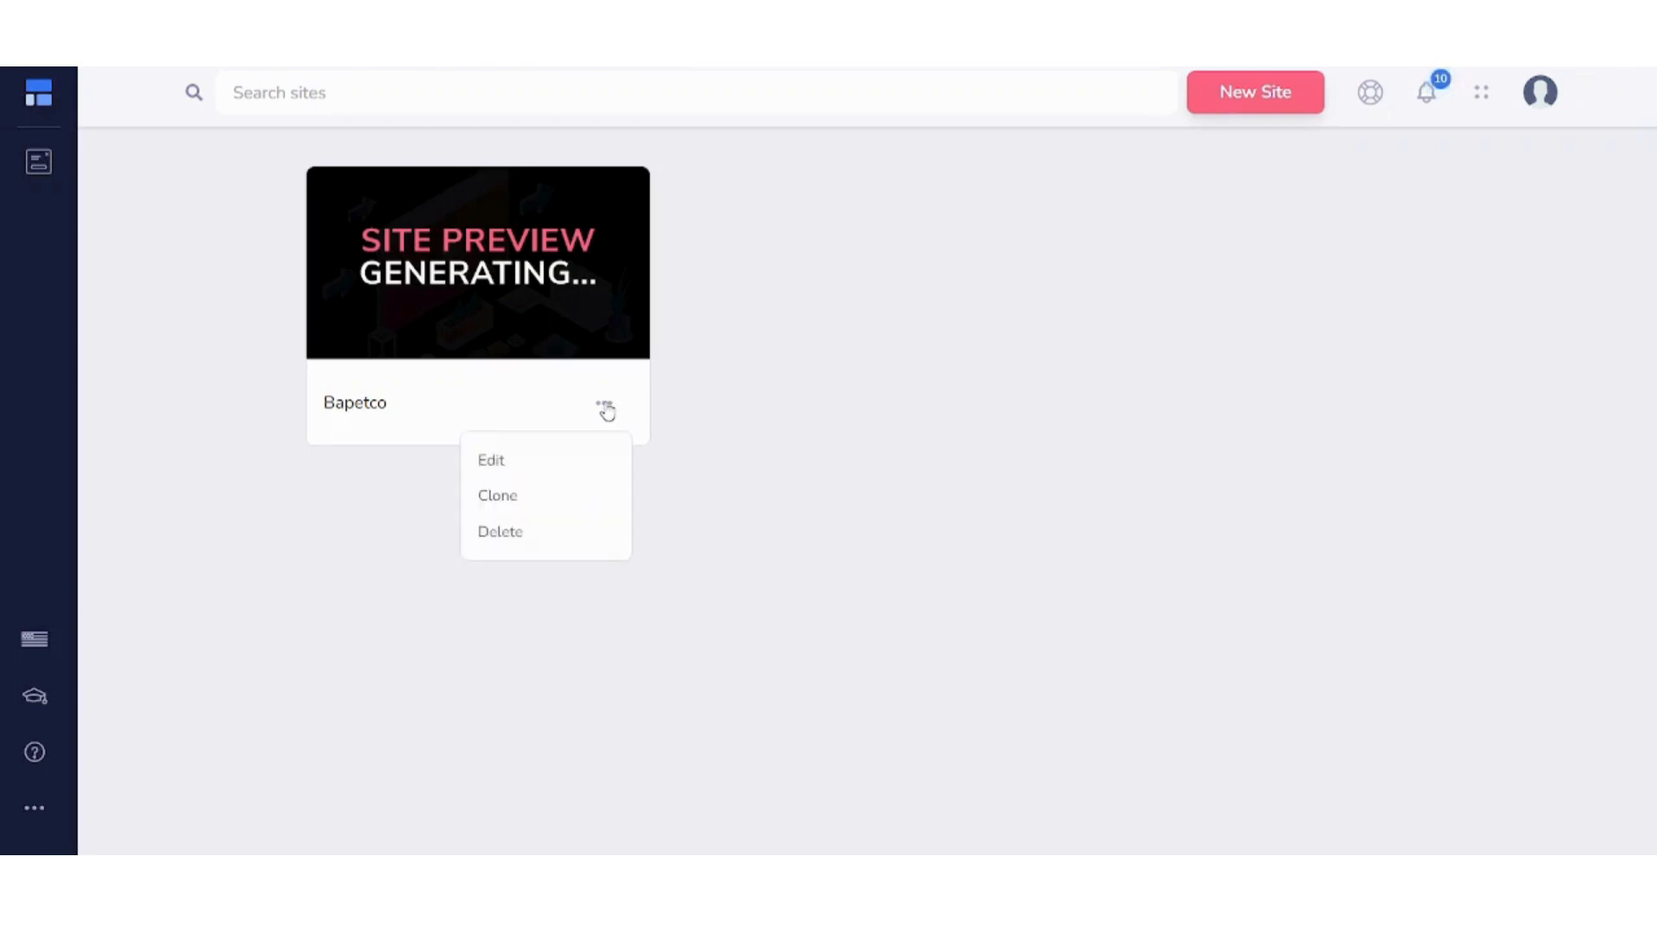
{"action": "left_click", "coordinate": [501, 532]}
{"action": "left_click", "coordinate": [939, 495]}
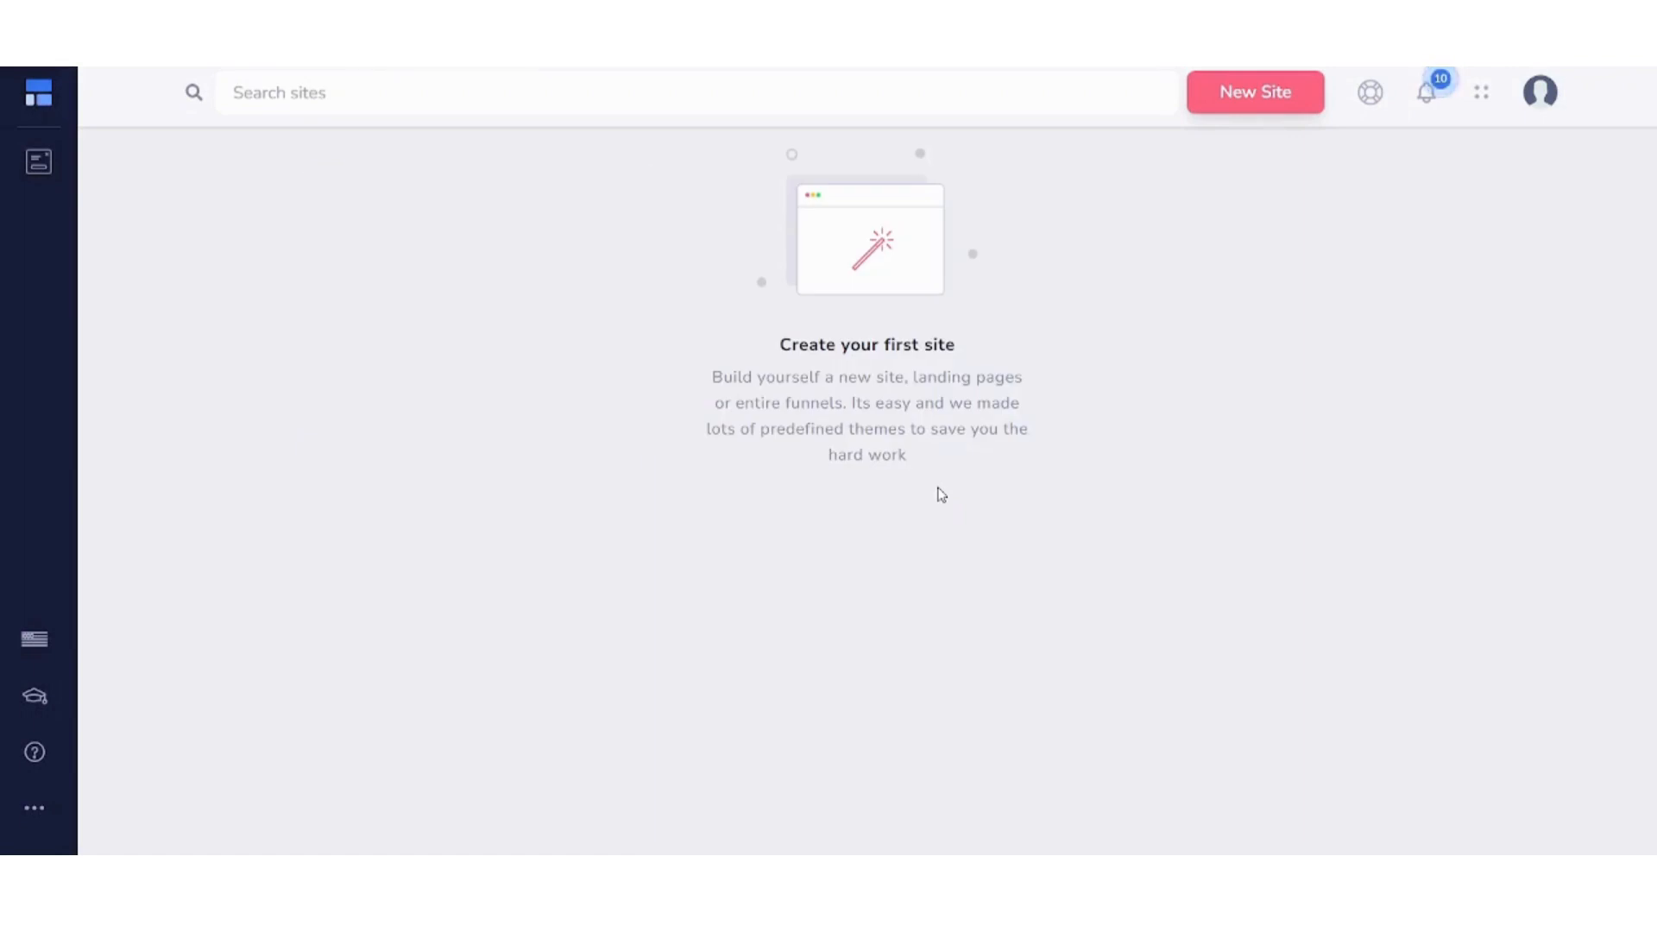
- Create a new site named Bapetco from the Single Pages blank template and start building it
{"action": "left_click", "coordinate": [1235, 95]}
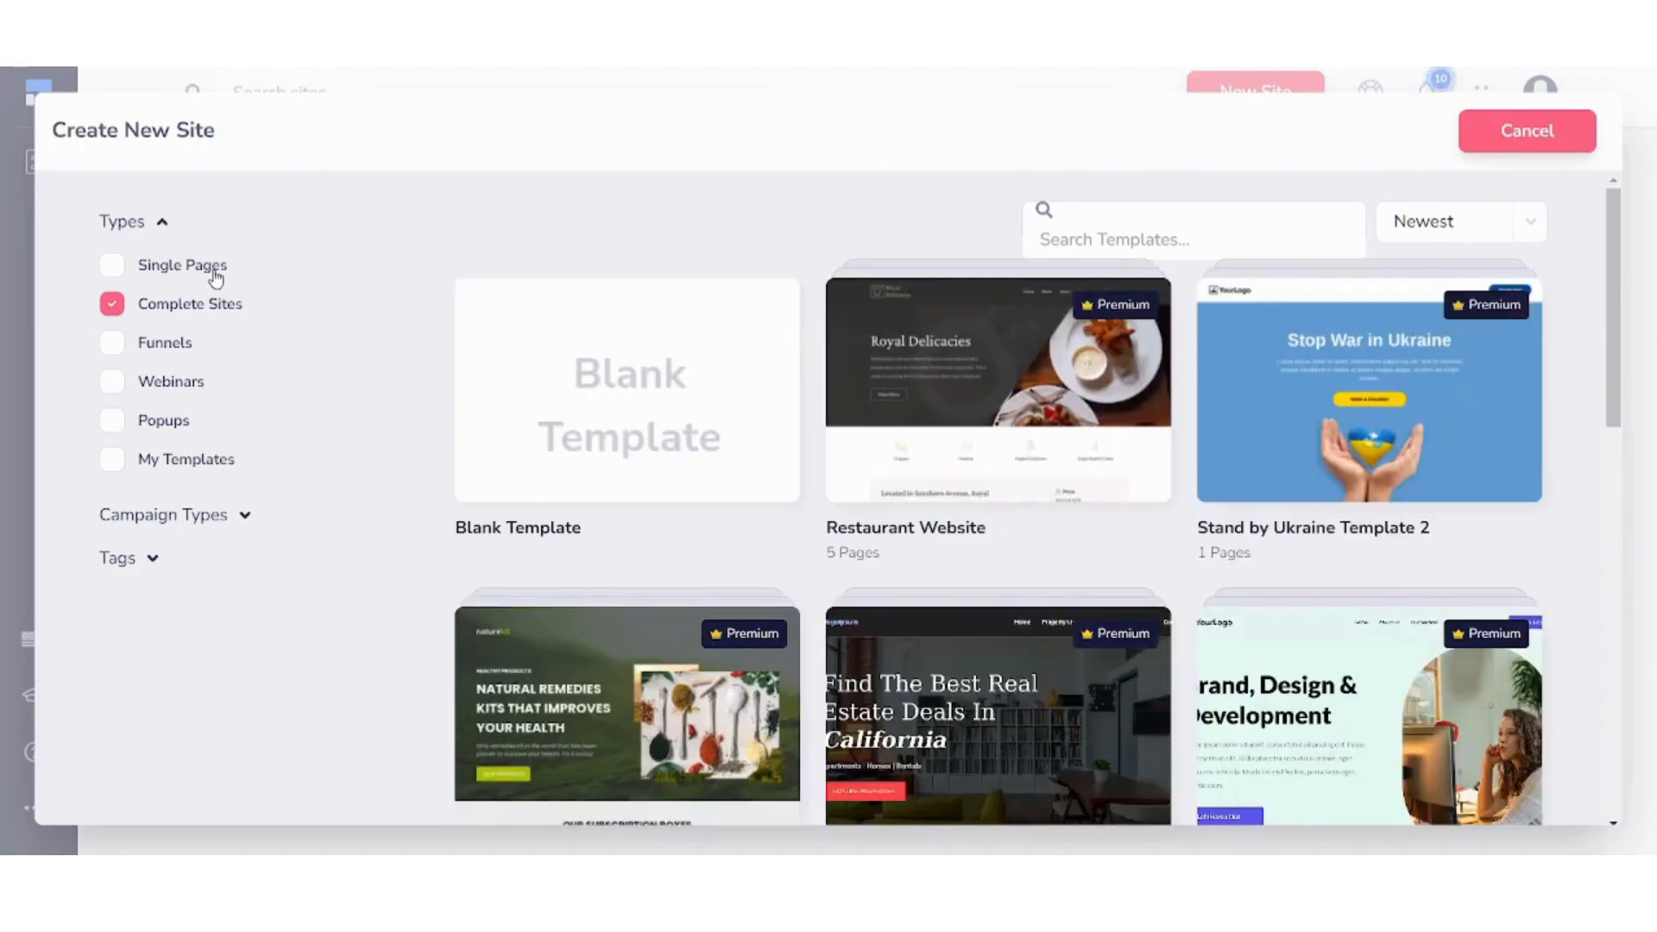
{"action": "left_click", "coordinate": [215, 268]}
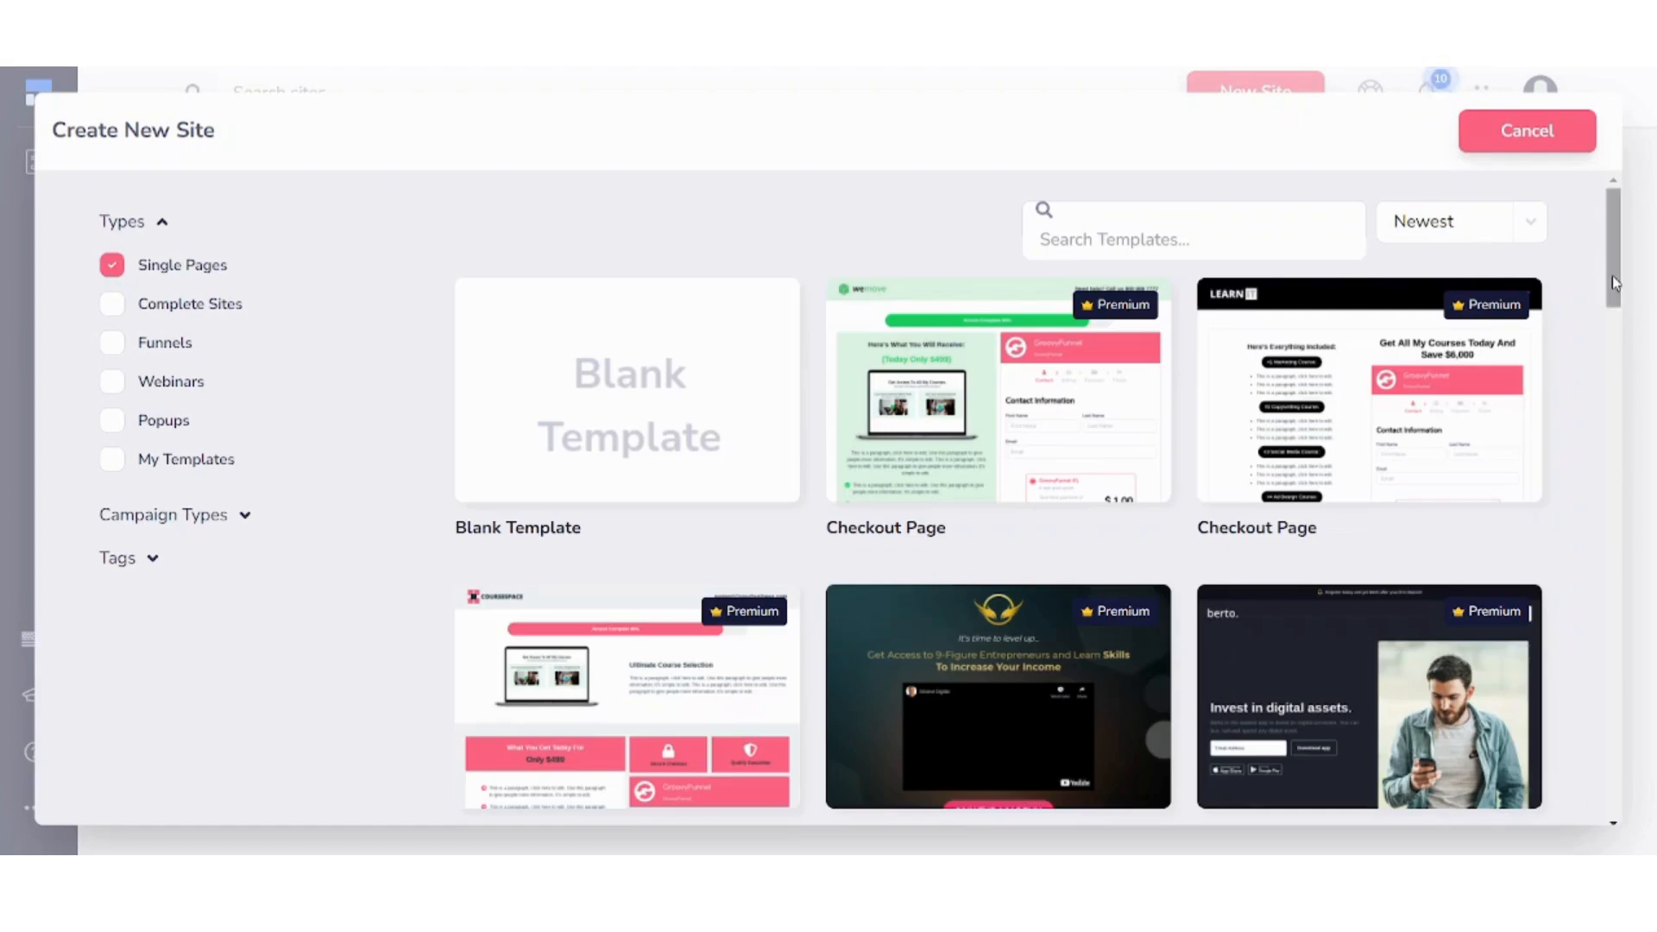
{"action": "left_click_drag", "start_coordinate": [1614, 281], "coordinate": [1565, 246]}
{"action": "left_click", "coordinate": [593, 371]}
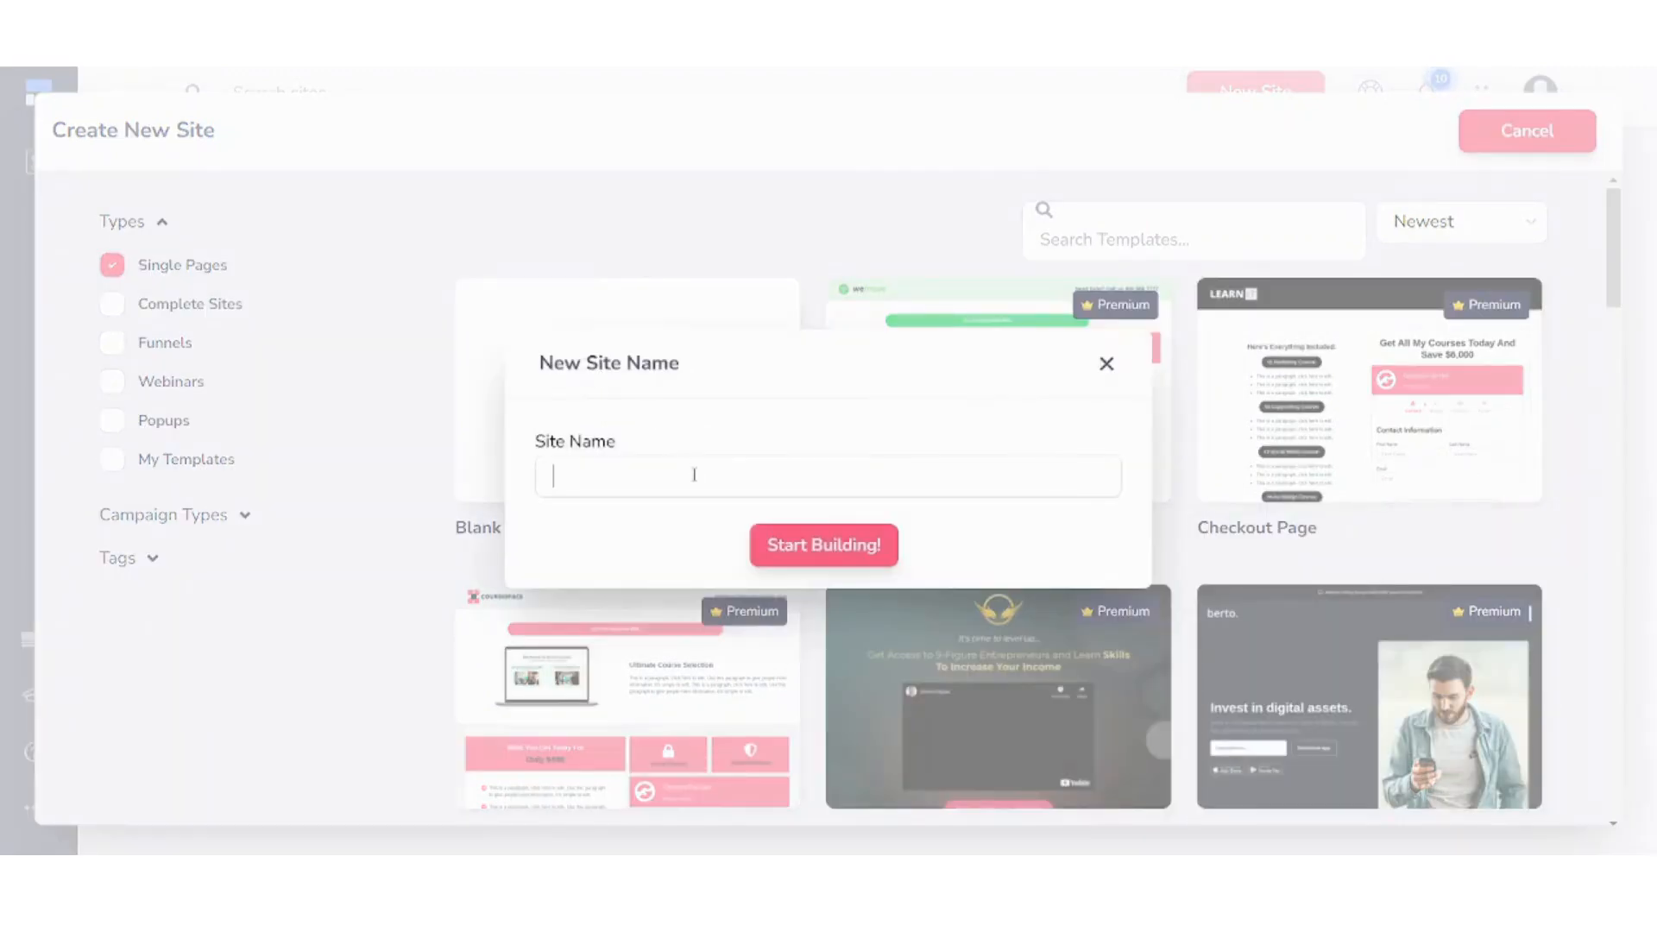
{"action": "type", "text": "Bapetco"}
{"action": "left_click", "coordinate": [795, 553]}
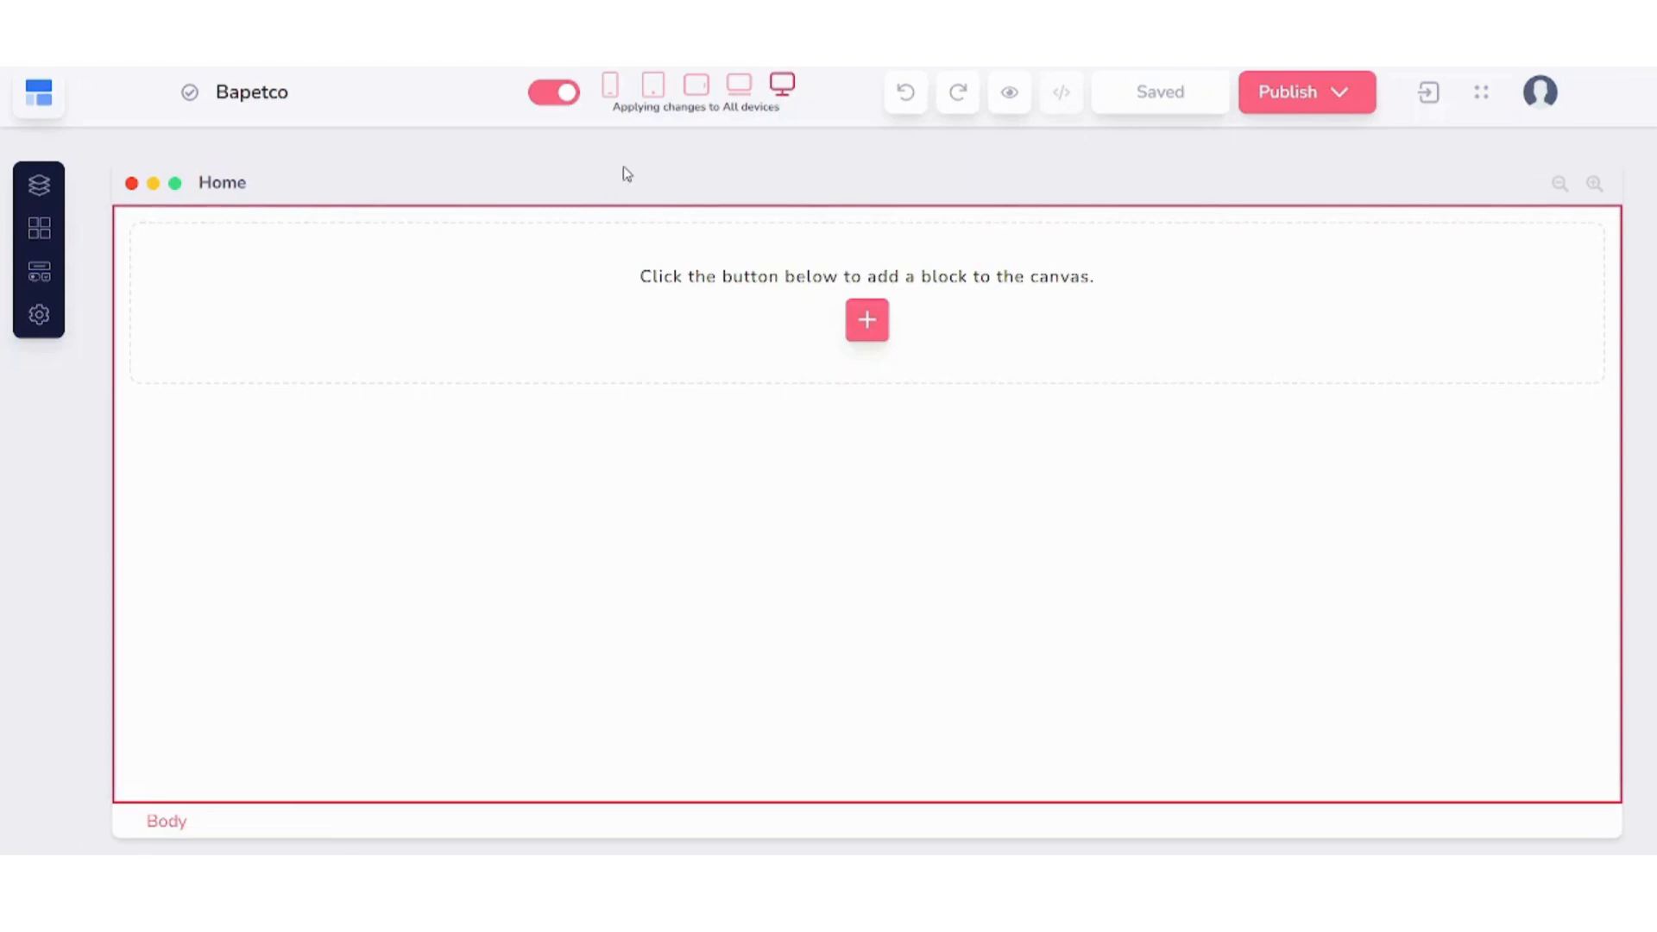
- Preview the empty page at phone, tablet, laptop and desktop sizes, ending on the desktop view
{"action": "left_click", "coordinate": [611, 86]}
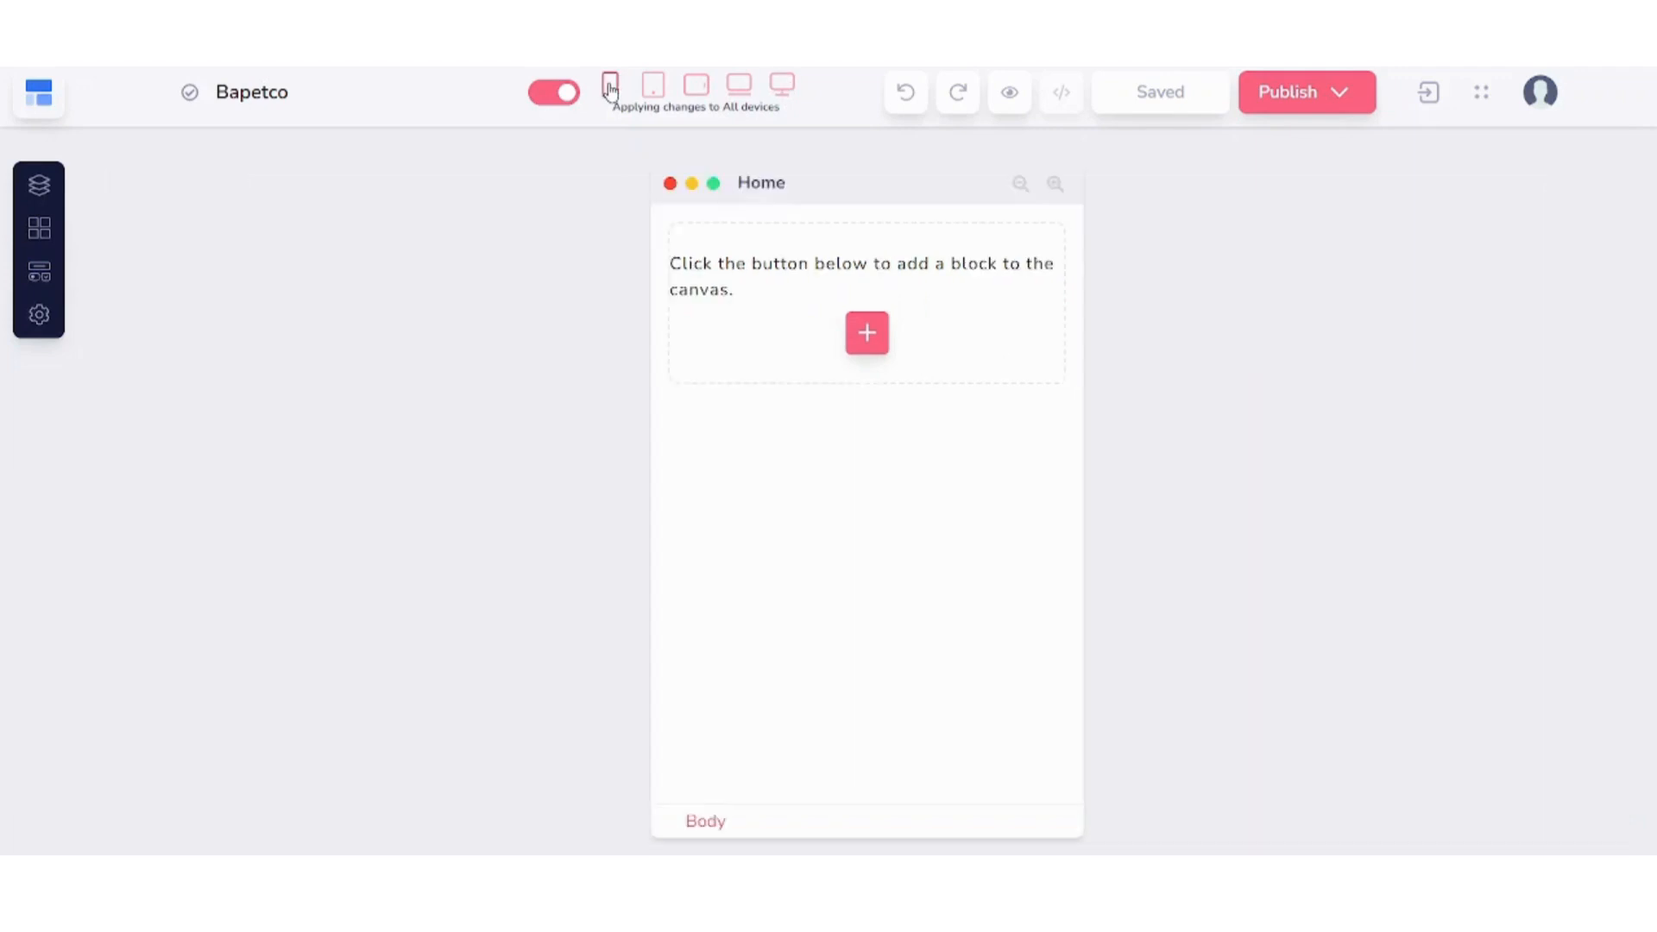
{"action": "left_click", "coordinate": [653, 86]}
{"action": "left_click", "coordinate": [696, 86]}
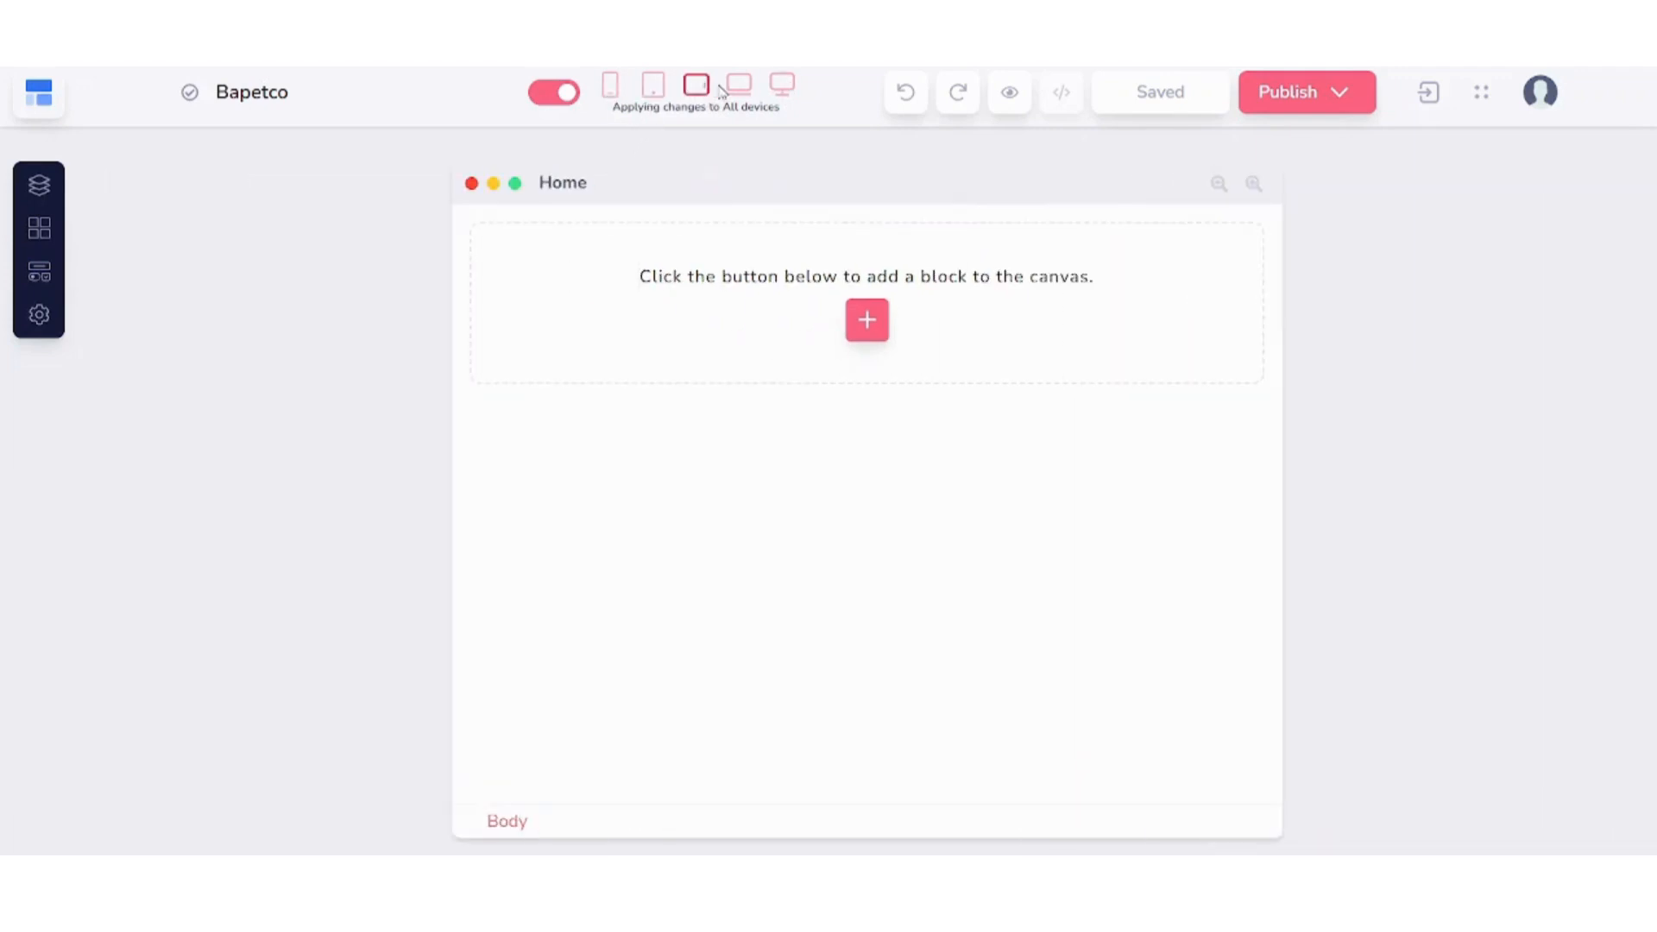
{"action": "left_click", "coordinate": [737, 87]}
{"action": "left_click", "coordinate": [784, 88]}
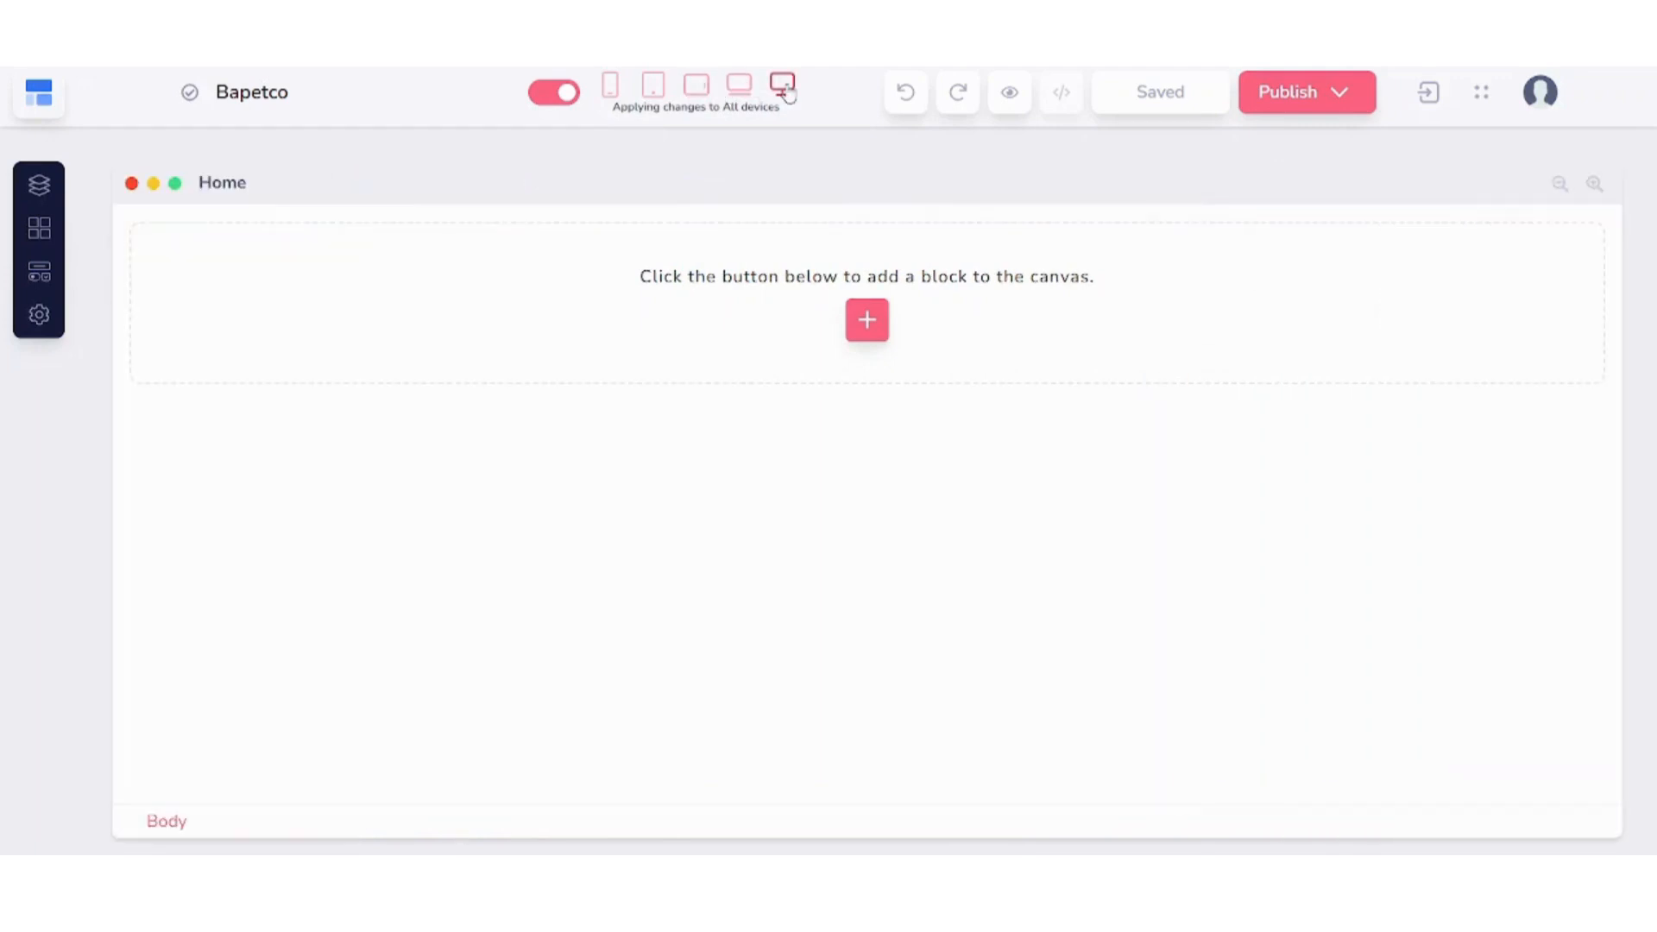
{"action": "left_click", "coordinate": [656, 93]}
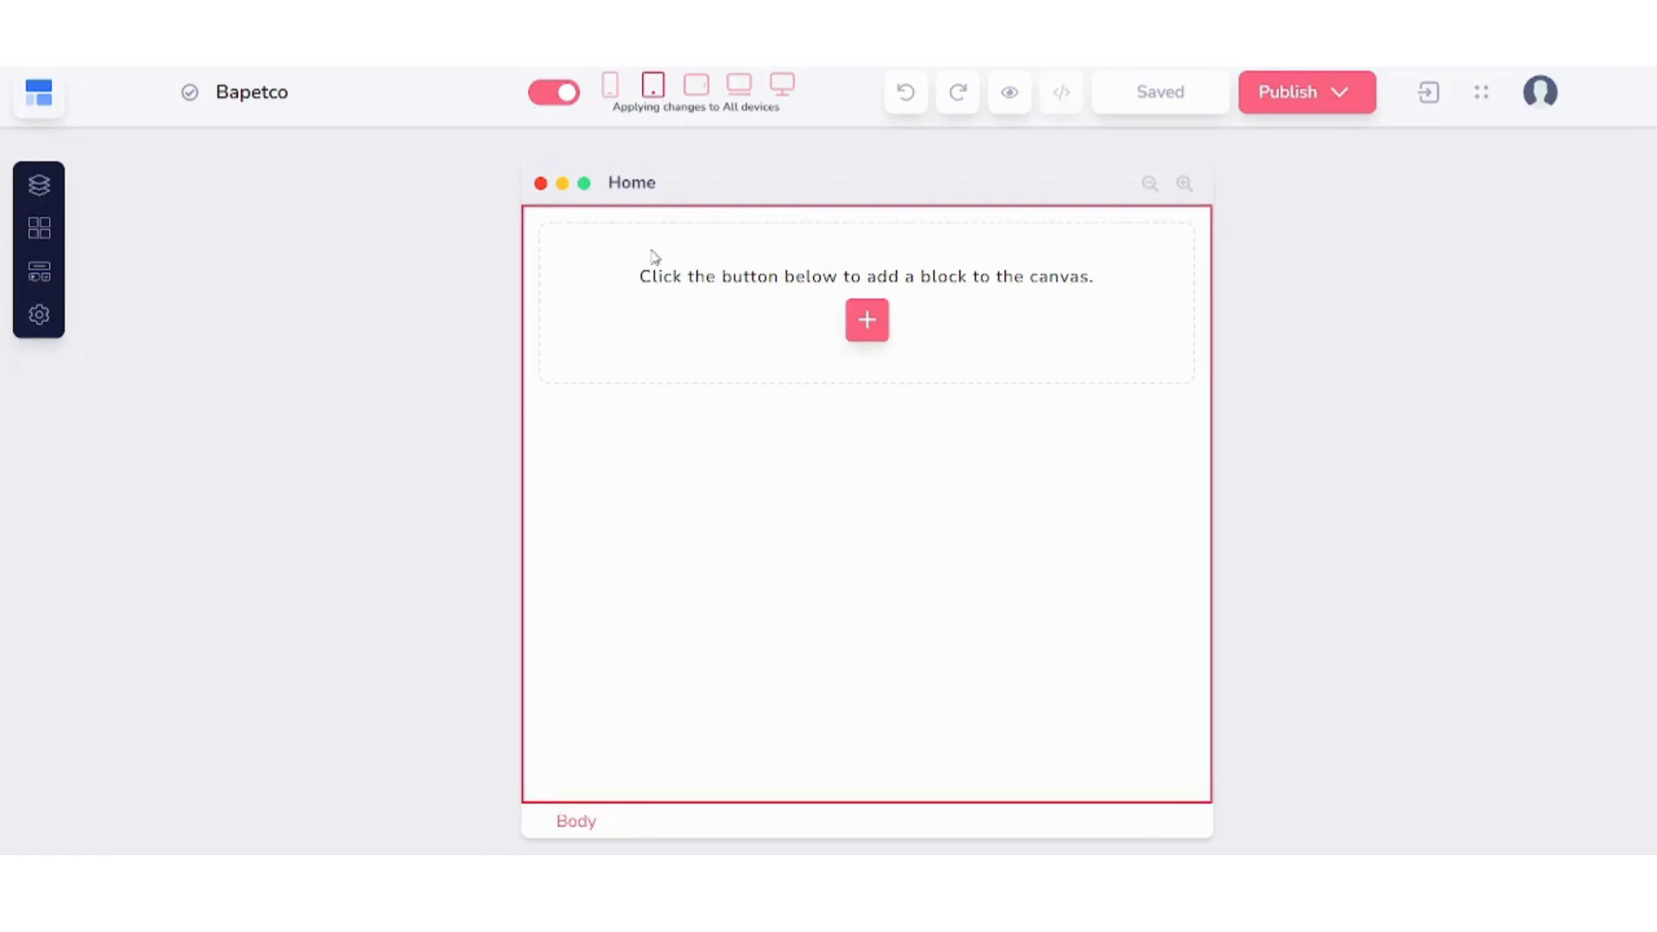
{"action": "left_click", "coordinate": [782, 82]}
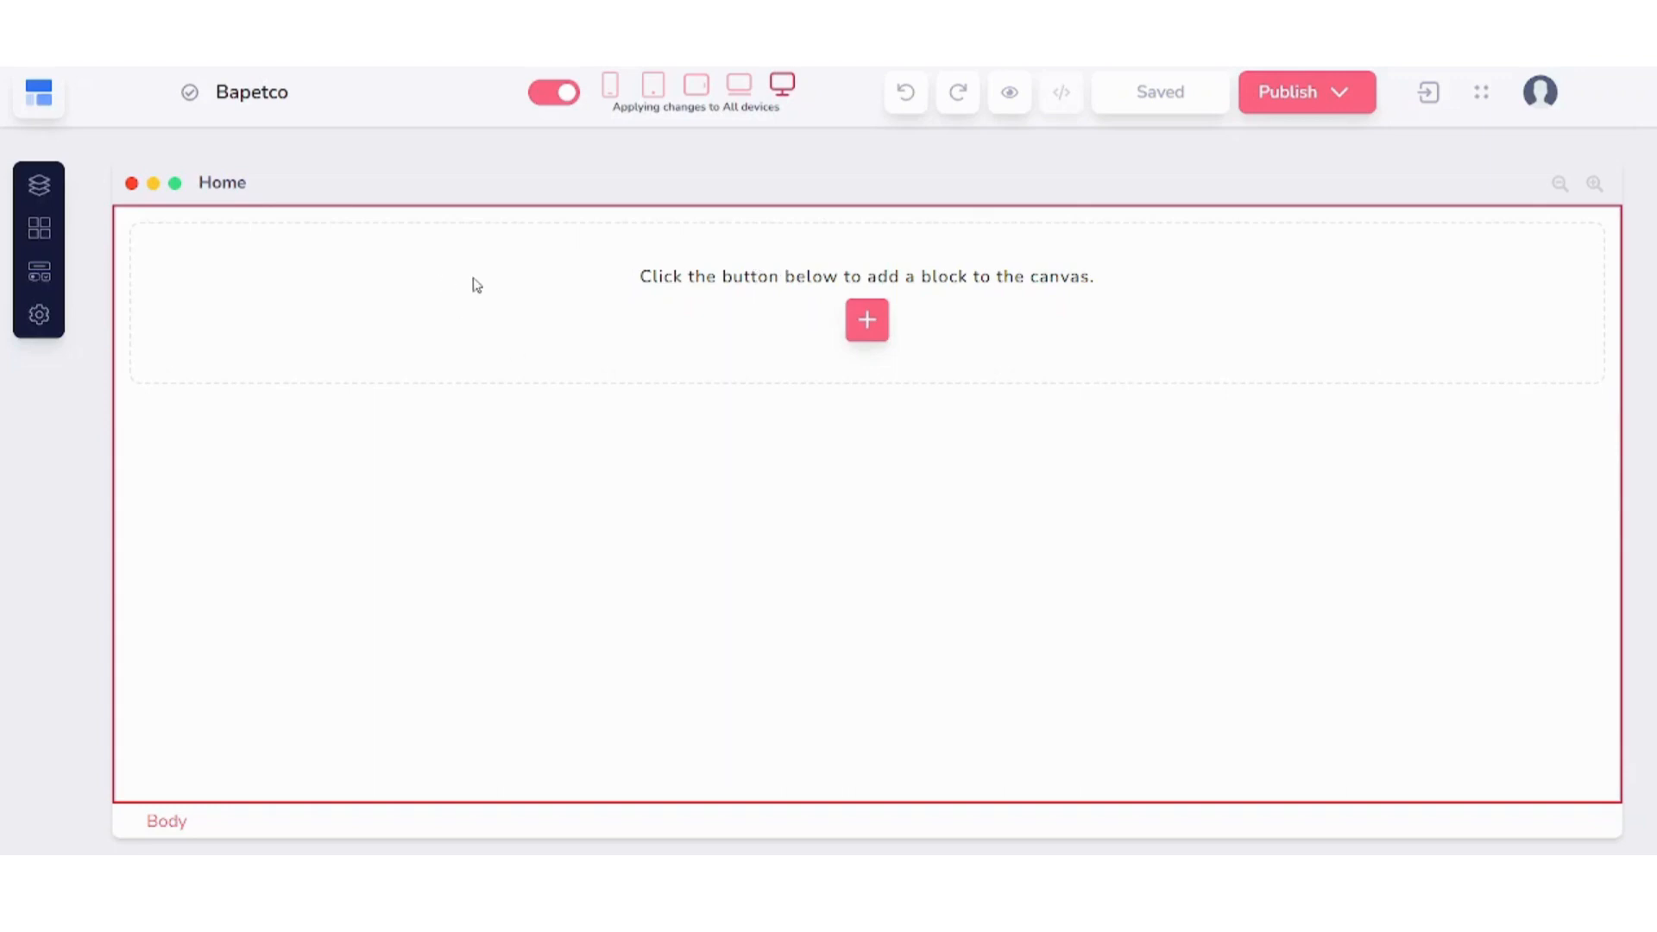
- Add the Designer header block titled "The 4 Most Important Webpages in Your Business" with a round portrait and countdown to the empty page
{"action": "left_click", "coordinate": [870, 331]}
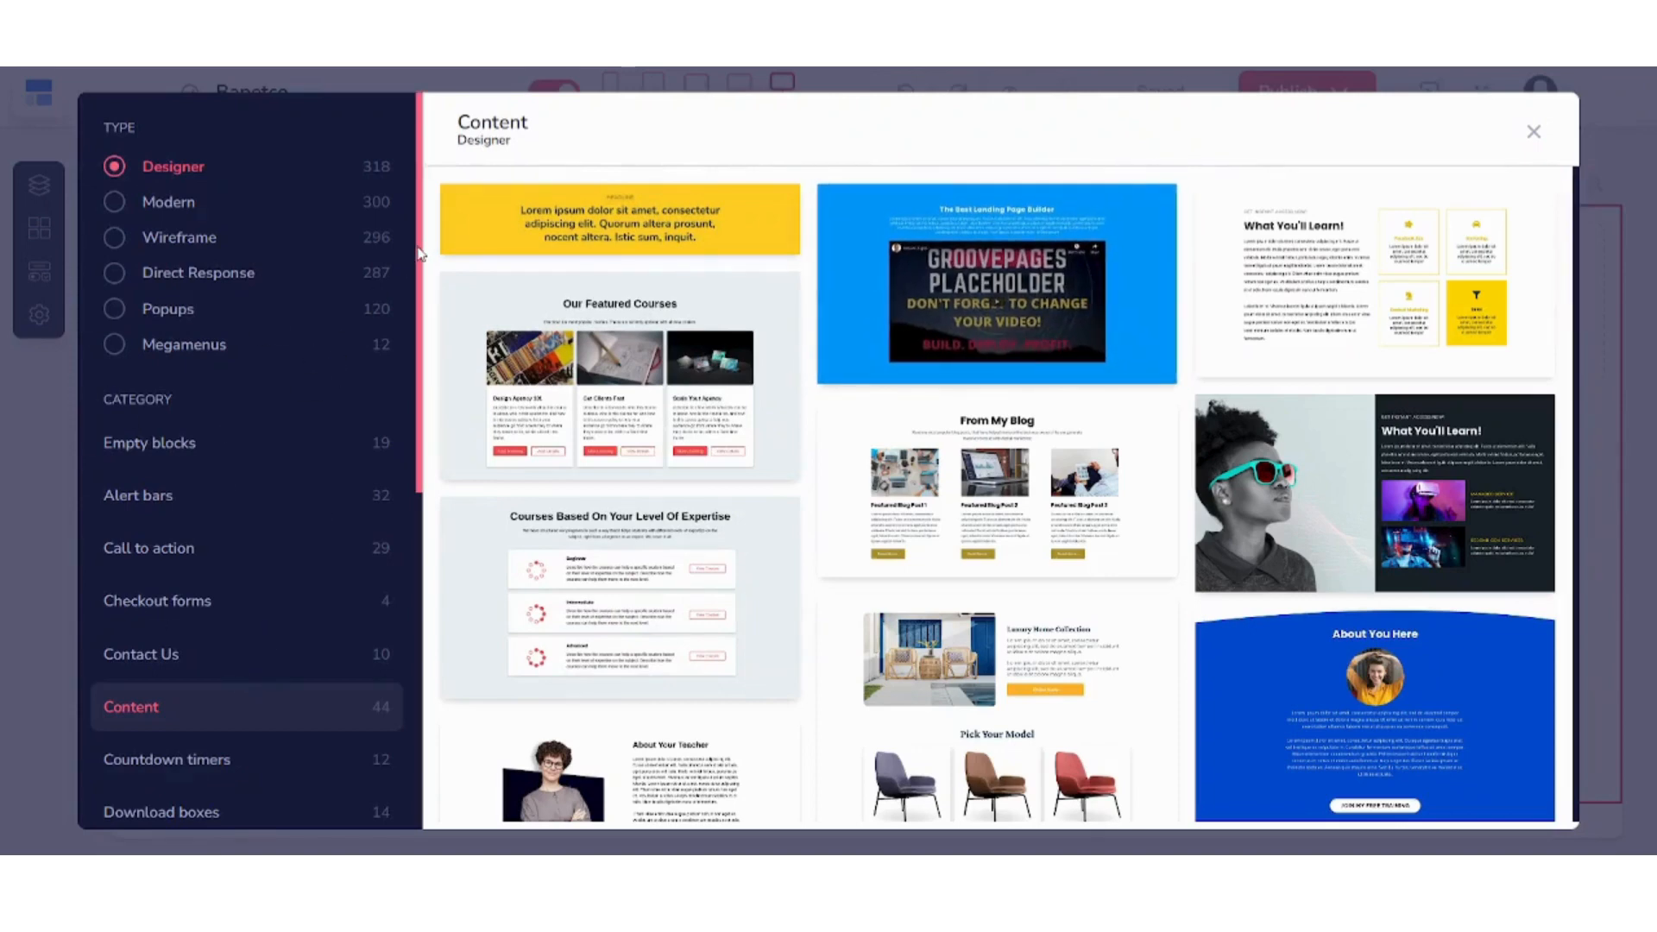
{"action": "left_click_drag", "start_coordinate": [420, 252], "coordinate": [425, 477]}
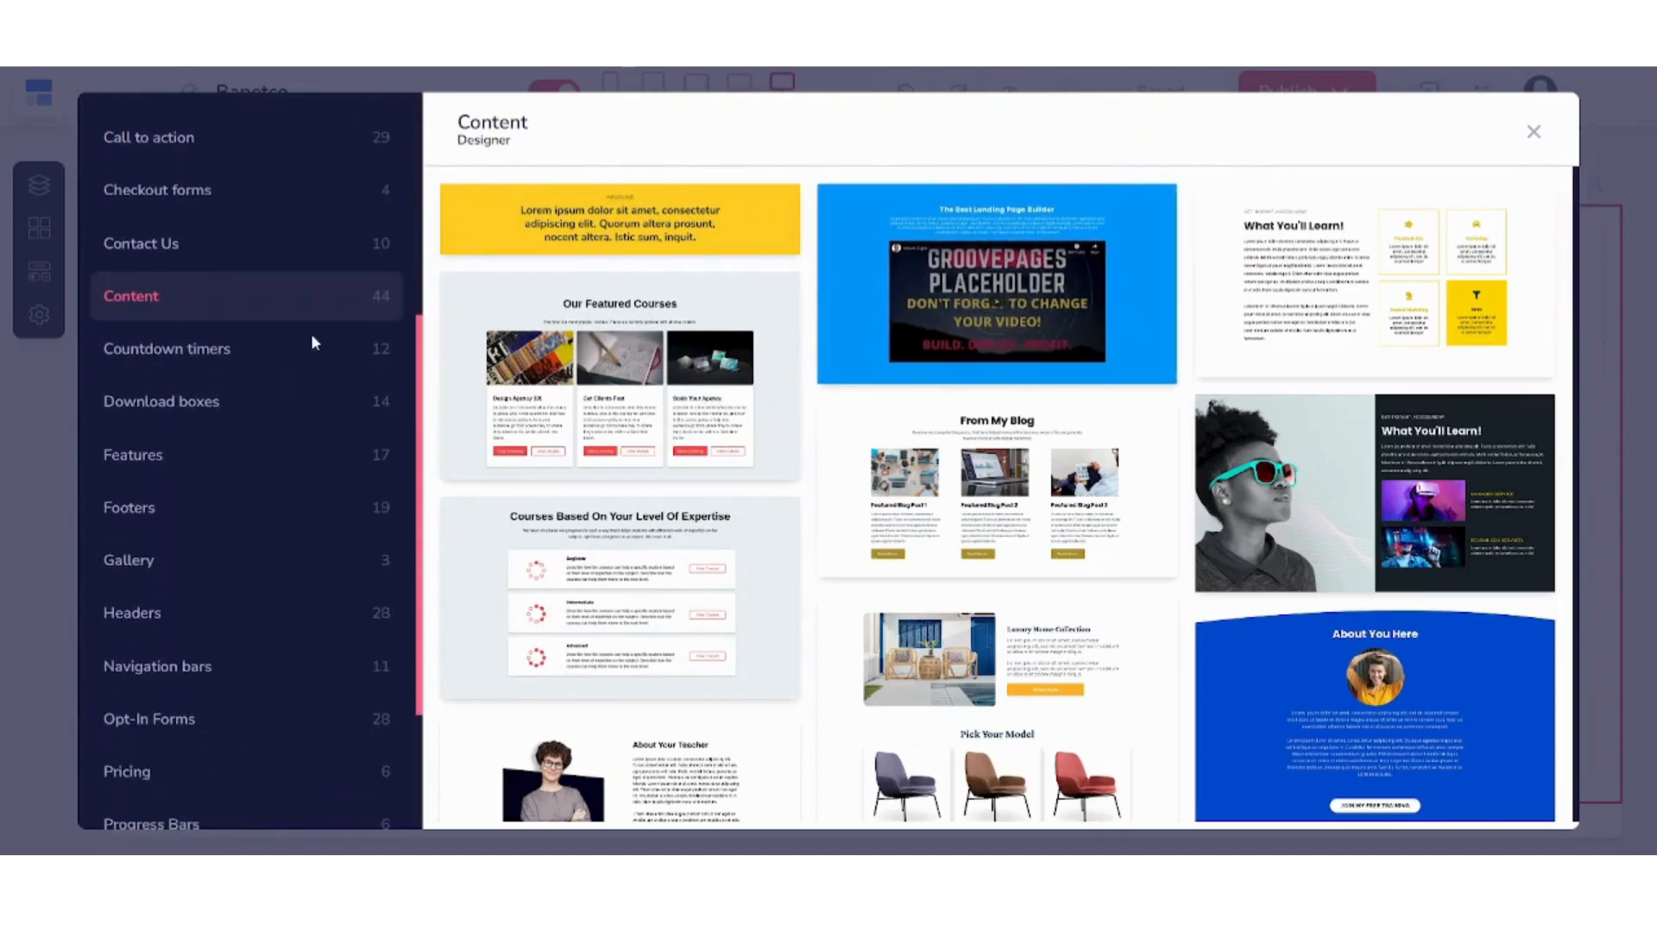
{"action": "left_click", "coordinate": [170, 631]}
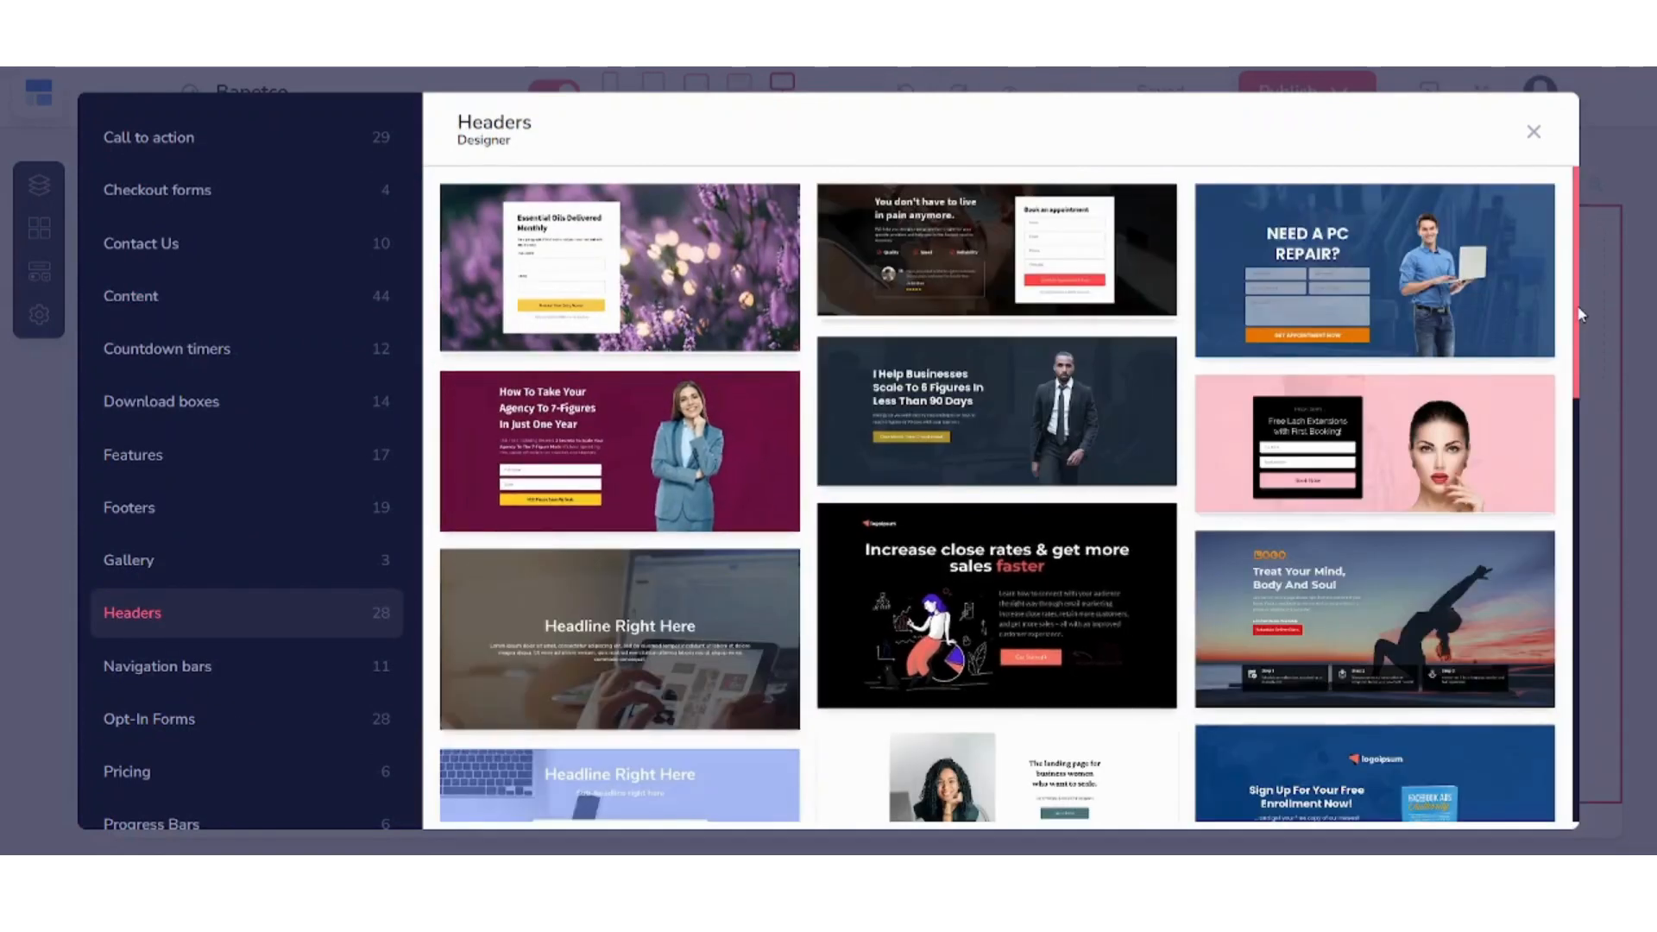
{"action": "left_click_drag", "start_coordinate": [1577, 283], "coordinate": [1573, 555]}
{"action": "left_click", "coordinate": [943, 602]}
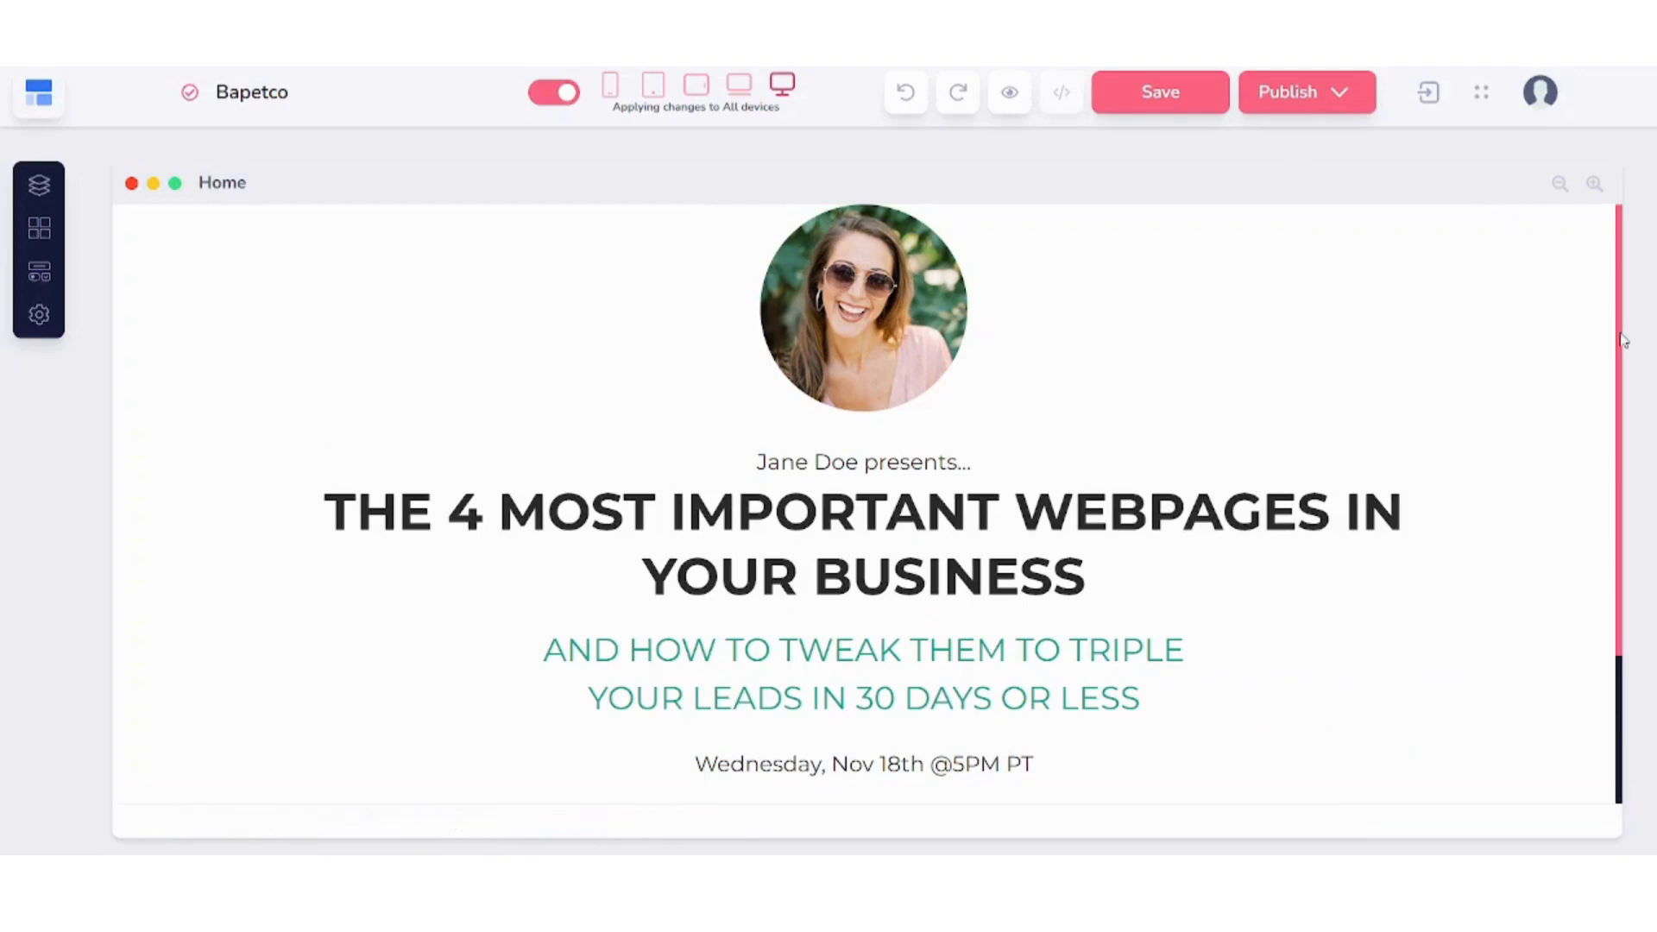
- Add the Designer gallery block with eight interior photos directly below the header block
{"action": "left_click_drag", "start_coordinate": [1623, 339], "coordinate": [1636, 576]}
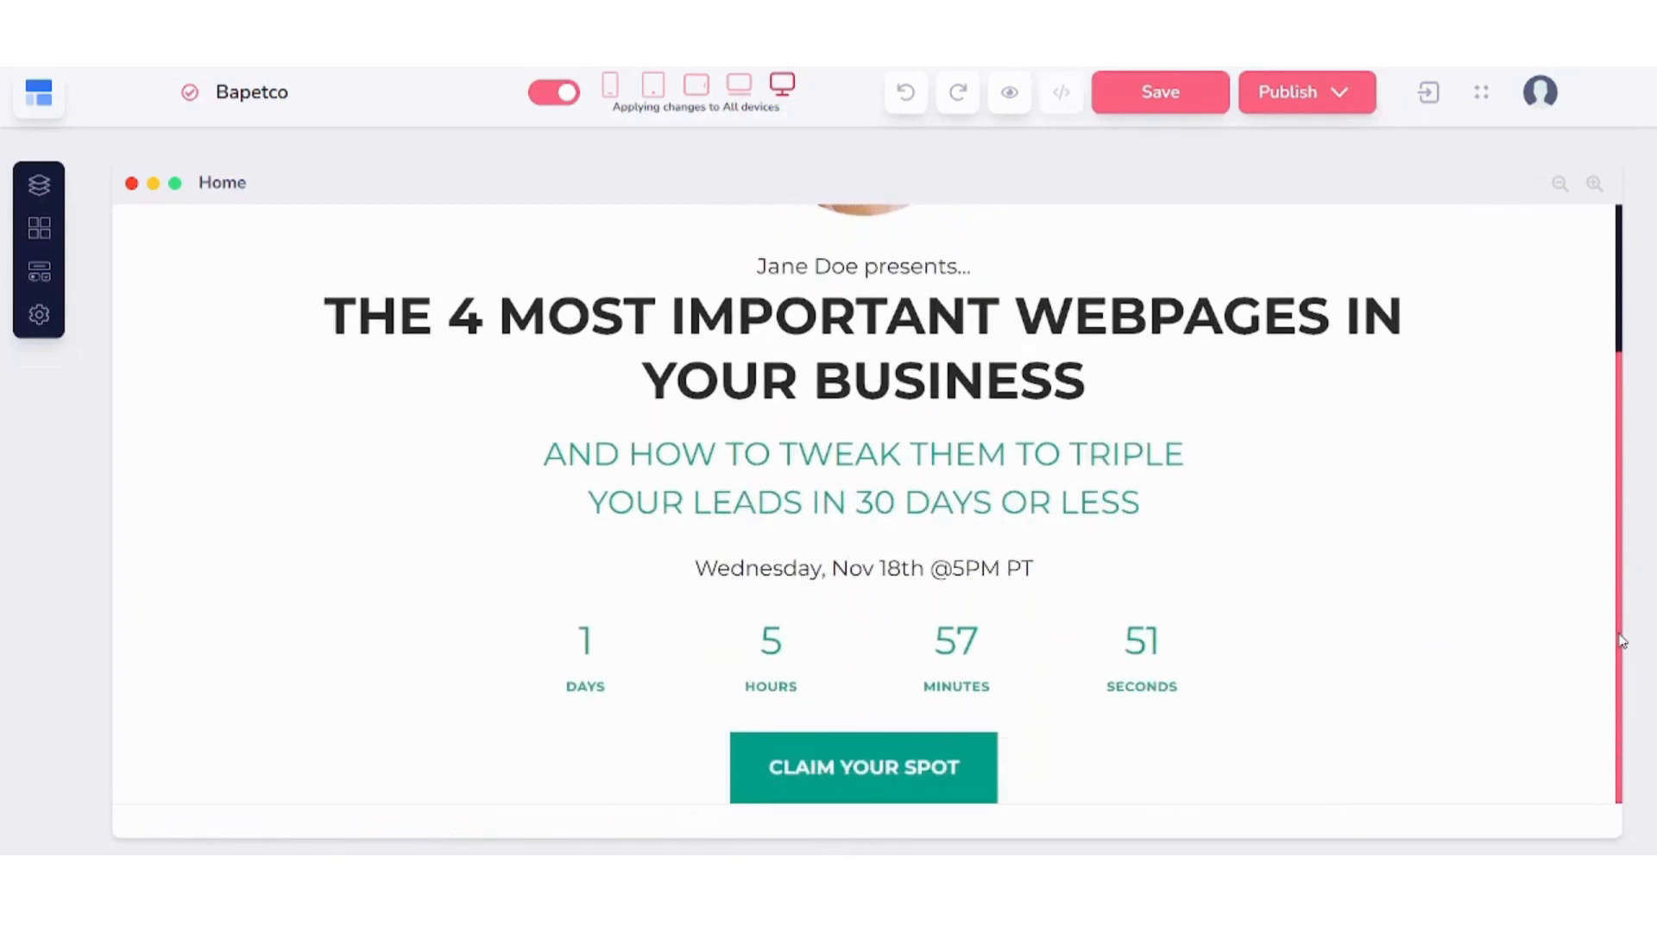
{"action": "left_click_drag", "start_coordinate": [1623, 641], "coordinate": [1621, 835]}
{"action": "left_click", "coordinate": [863, 768]}
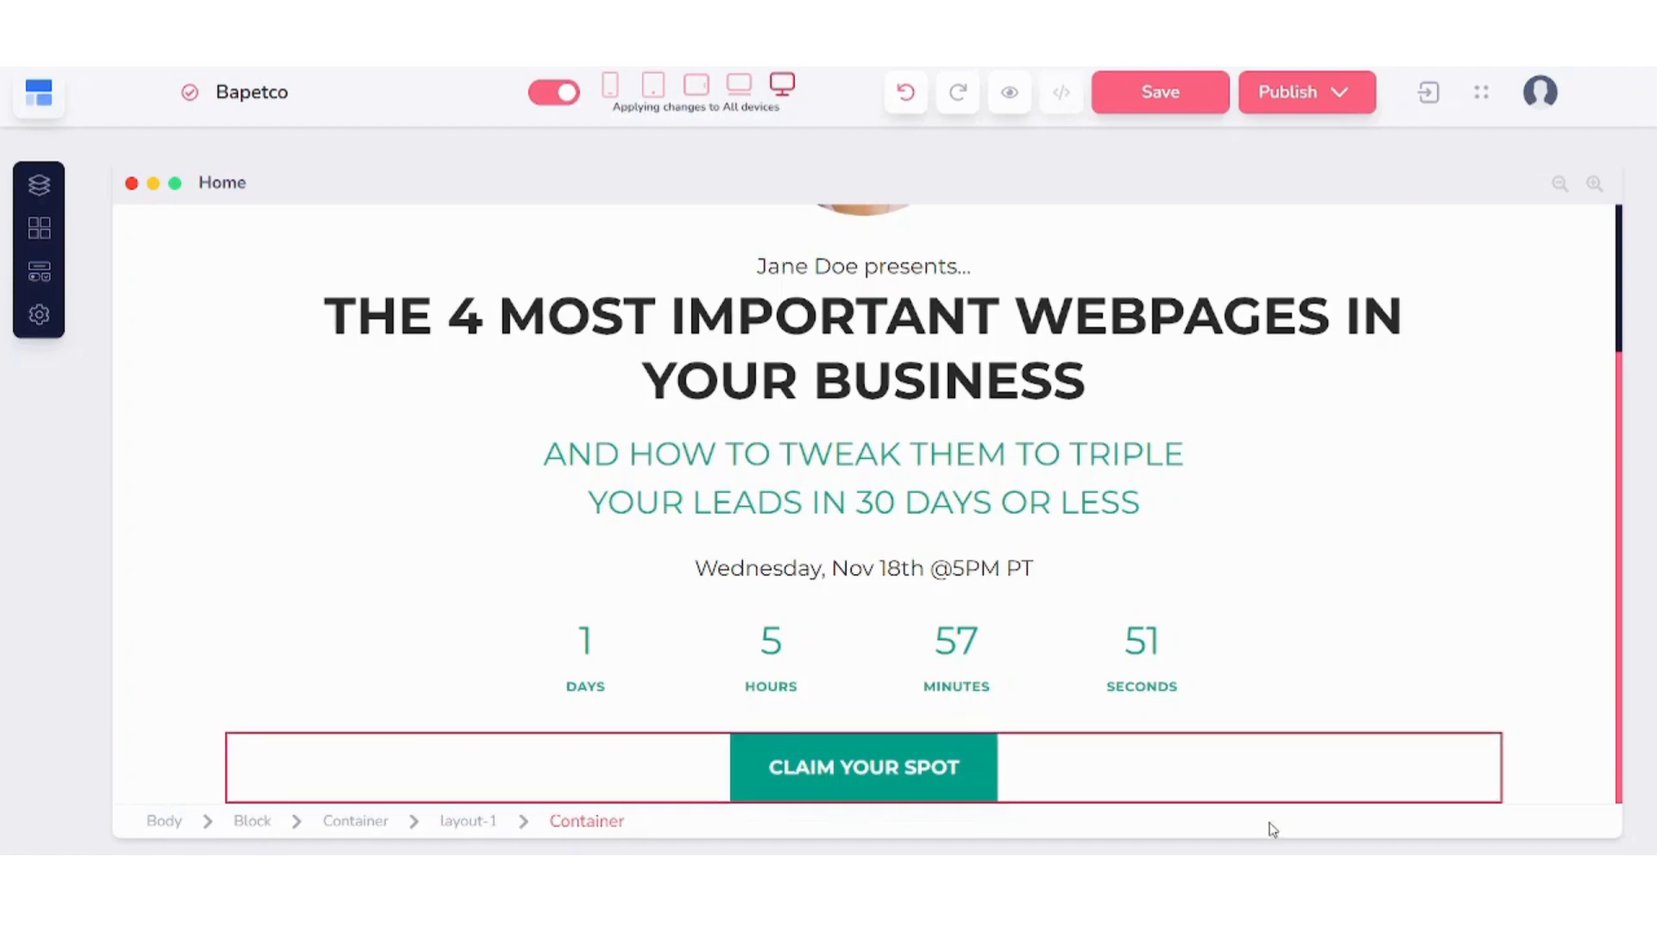
{"action": "left_click", "coordinate": [253, 822]}
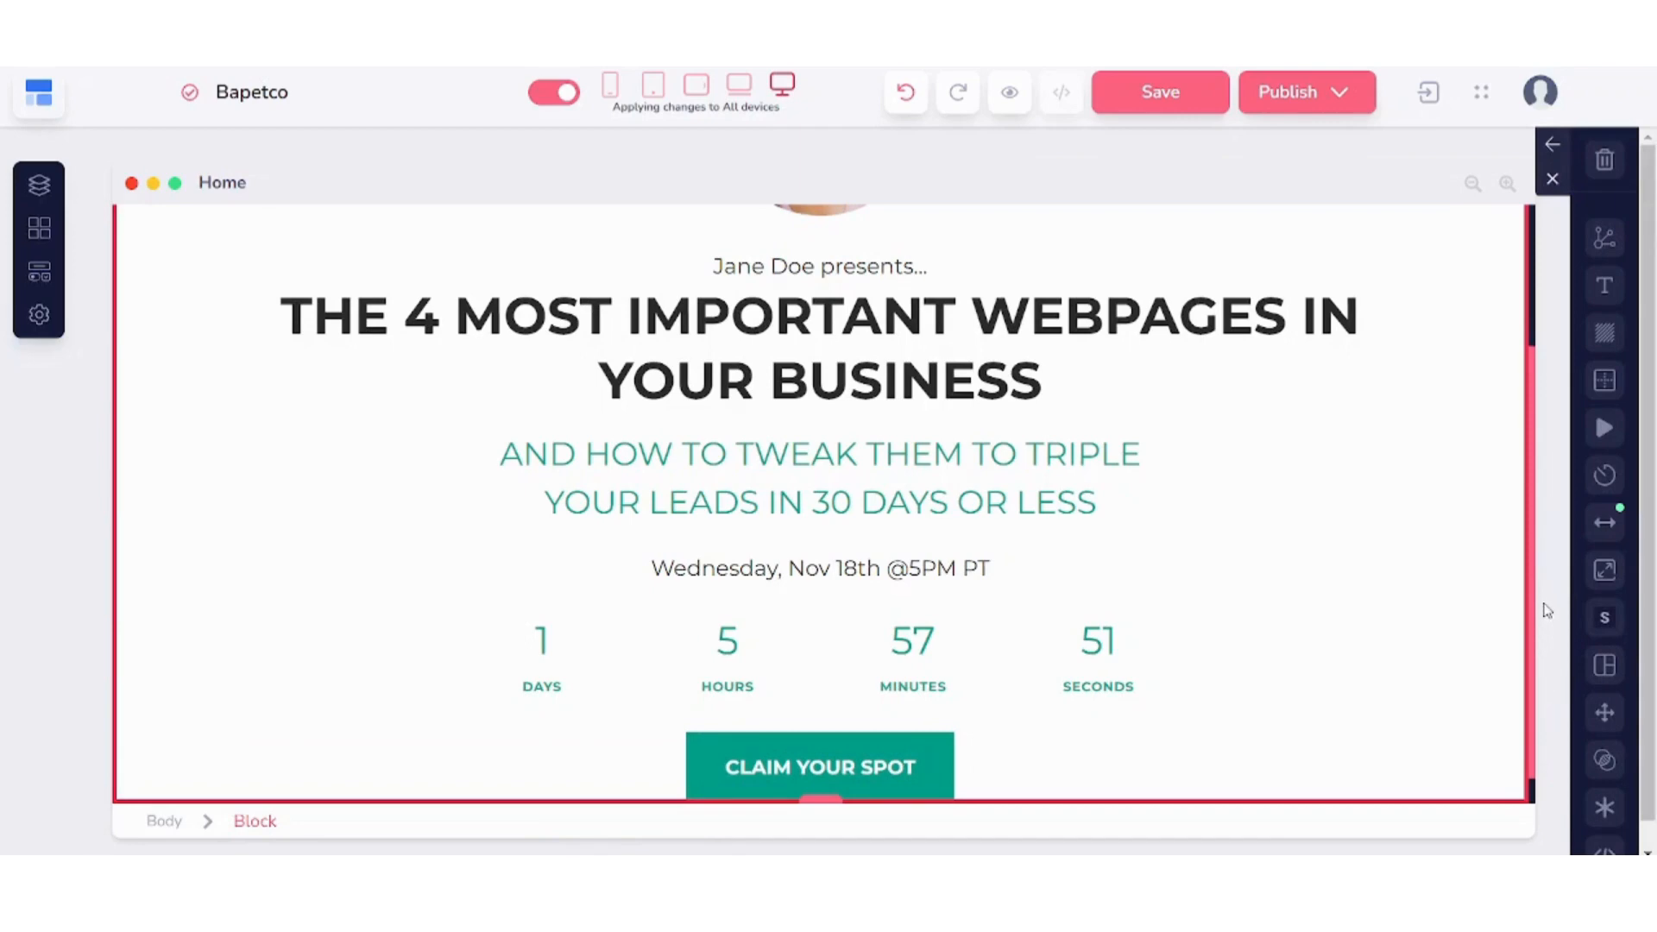
{"action": "scroll", "coordinate": [1547, 611], "scroll_direction": "down", "scroll_amount": 1}
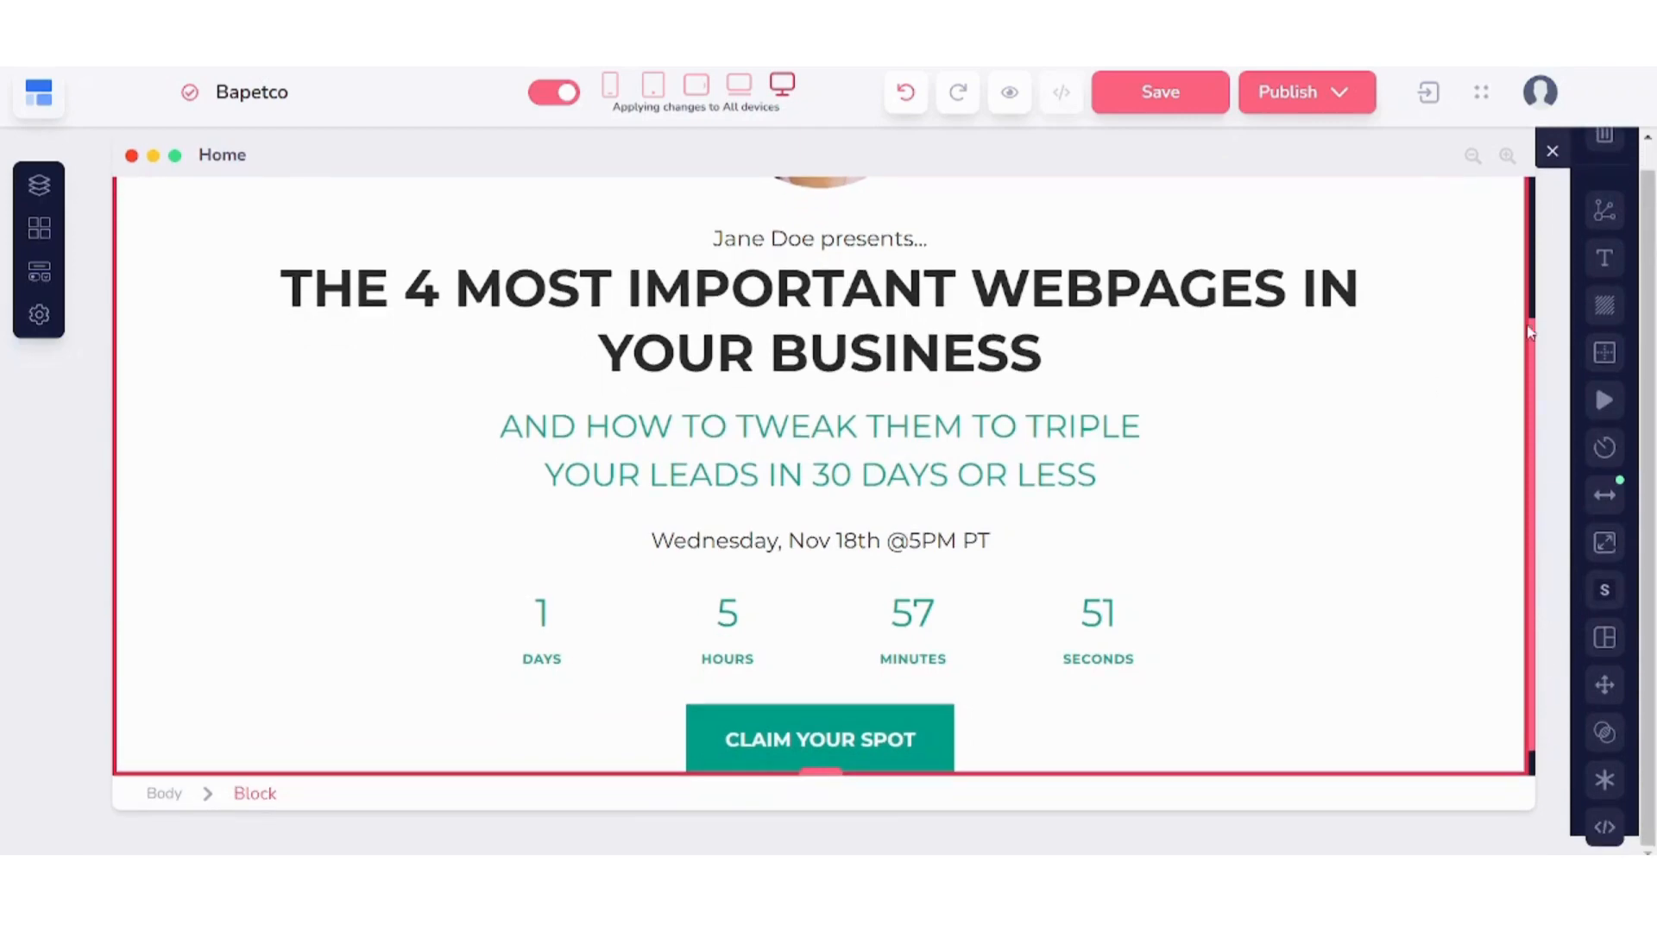
{"action": "left_click_drag", "start_coordinate": [1531, 344], "coordinate": [1582, 600]}
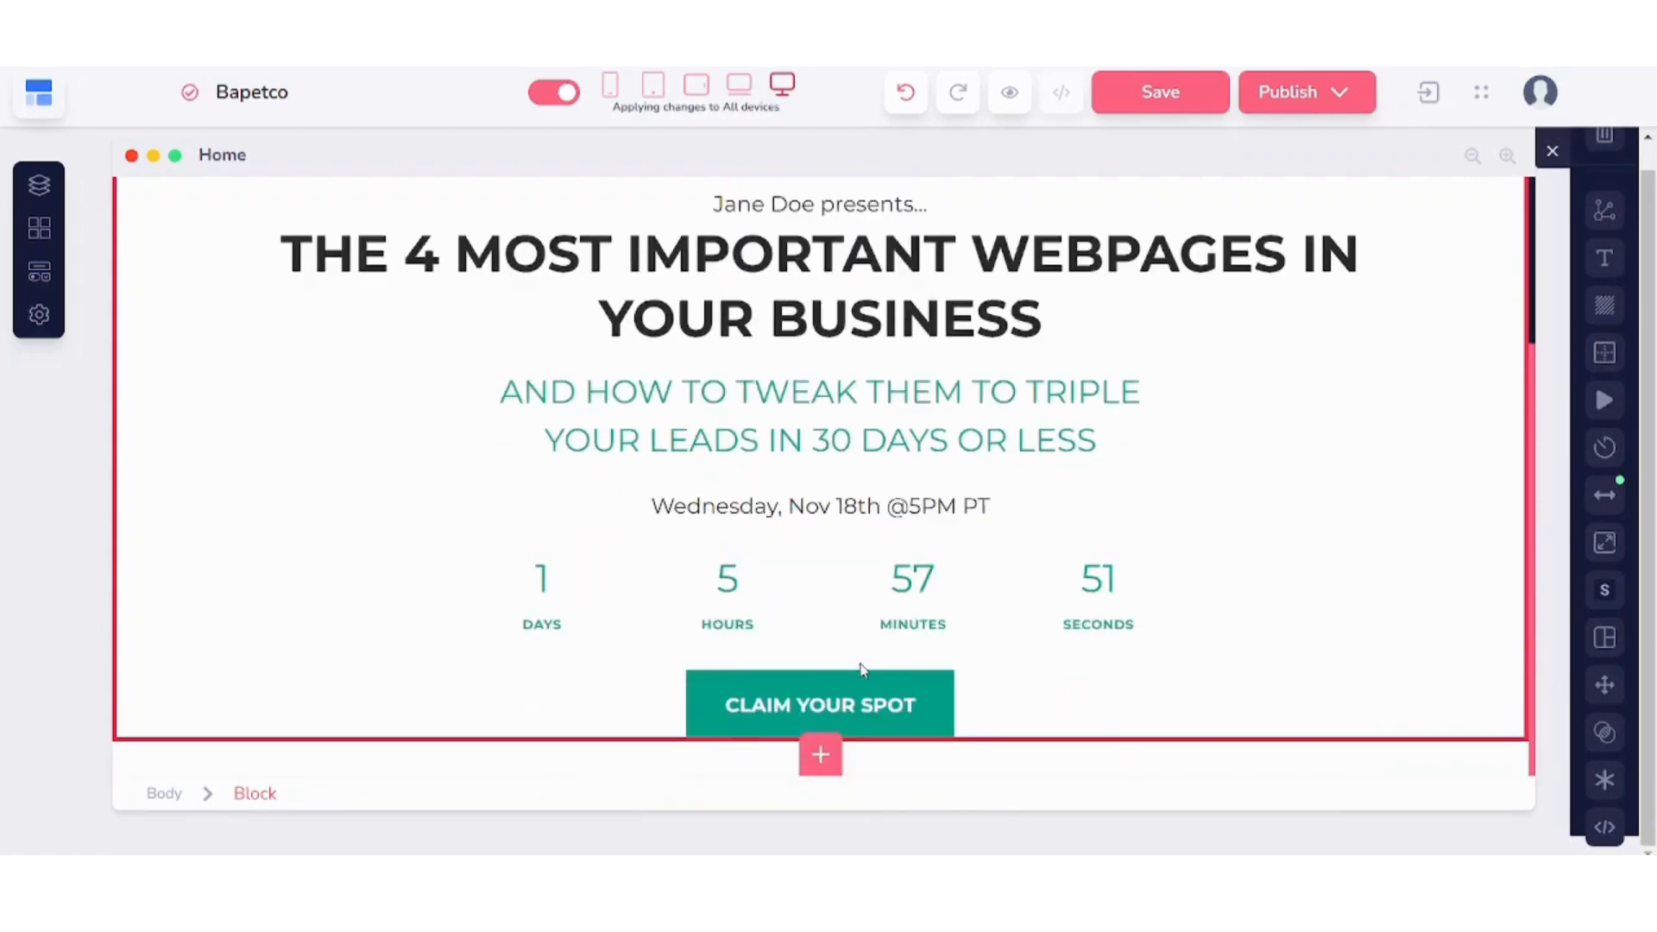
{"action": "left_click", "coordinate": [824, 756]}
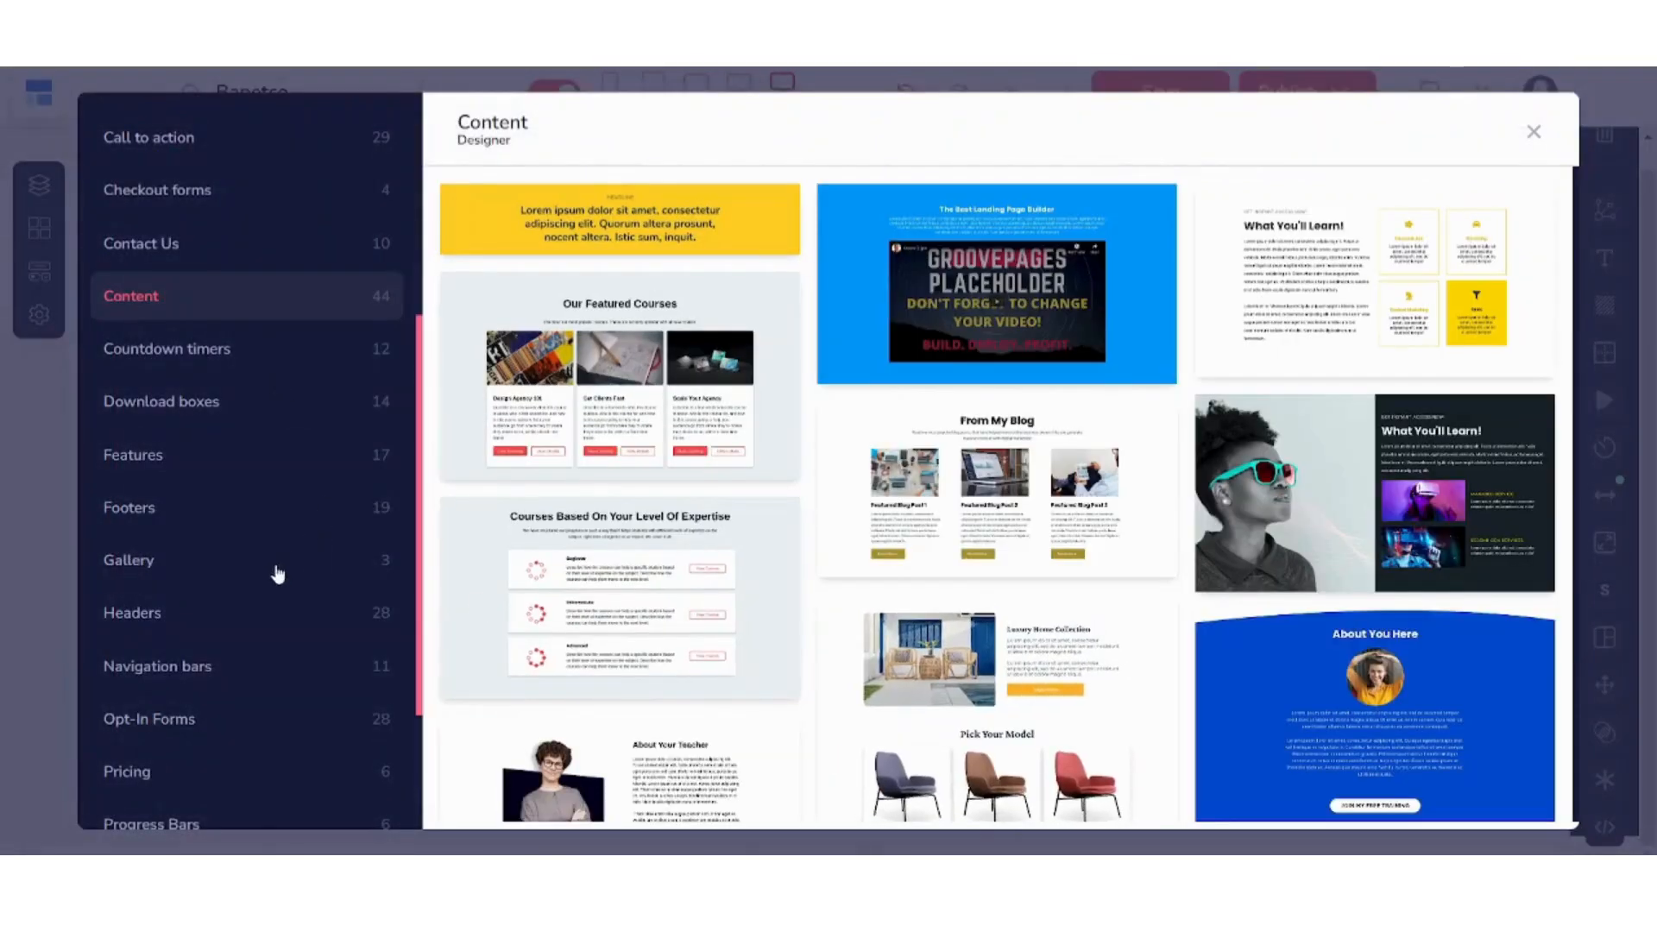
{"action": "left_click", "coordinate": [221, 569]}
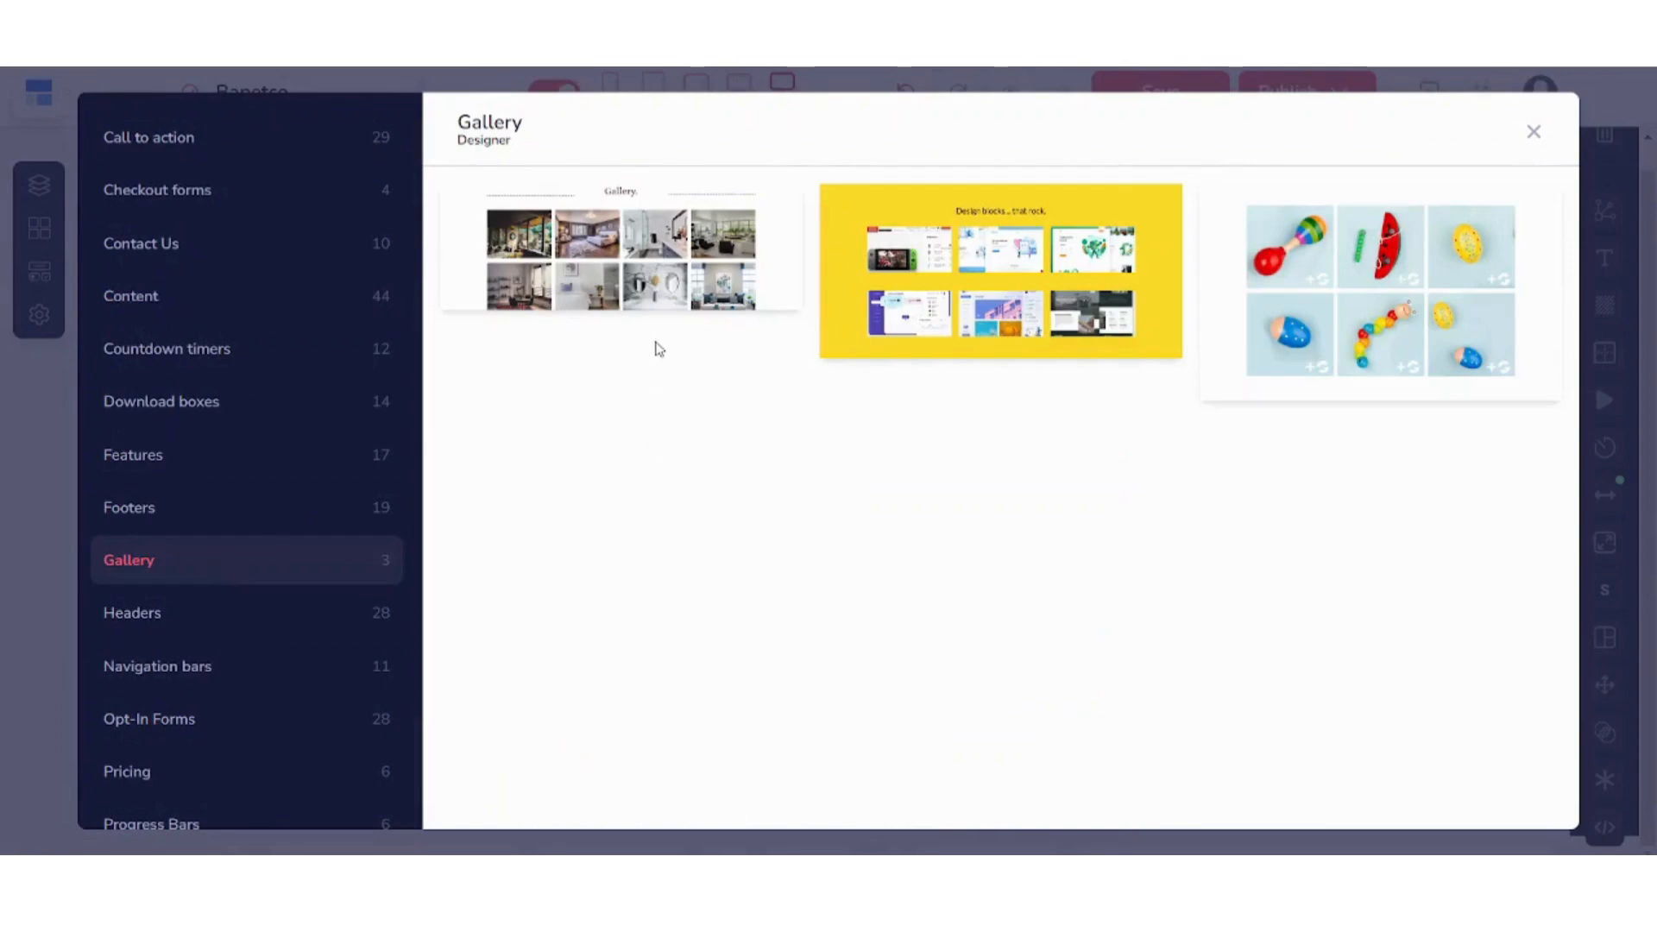
{"action": "left_click", "coordinate": [643, 275]}
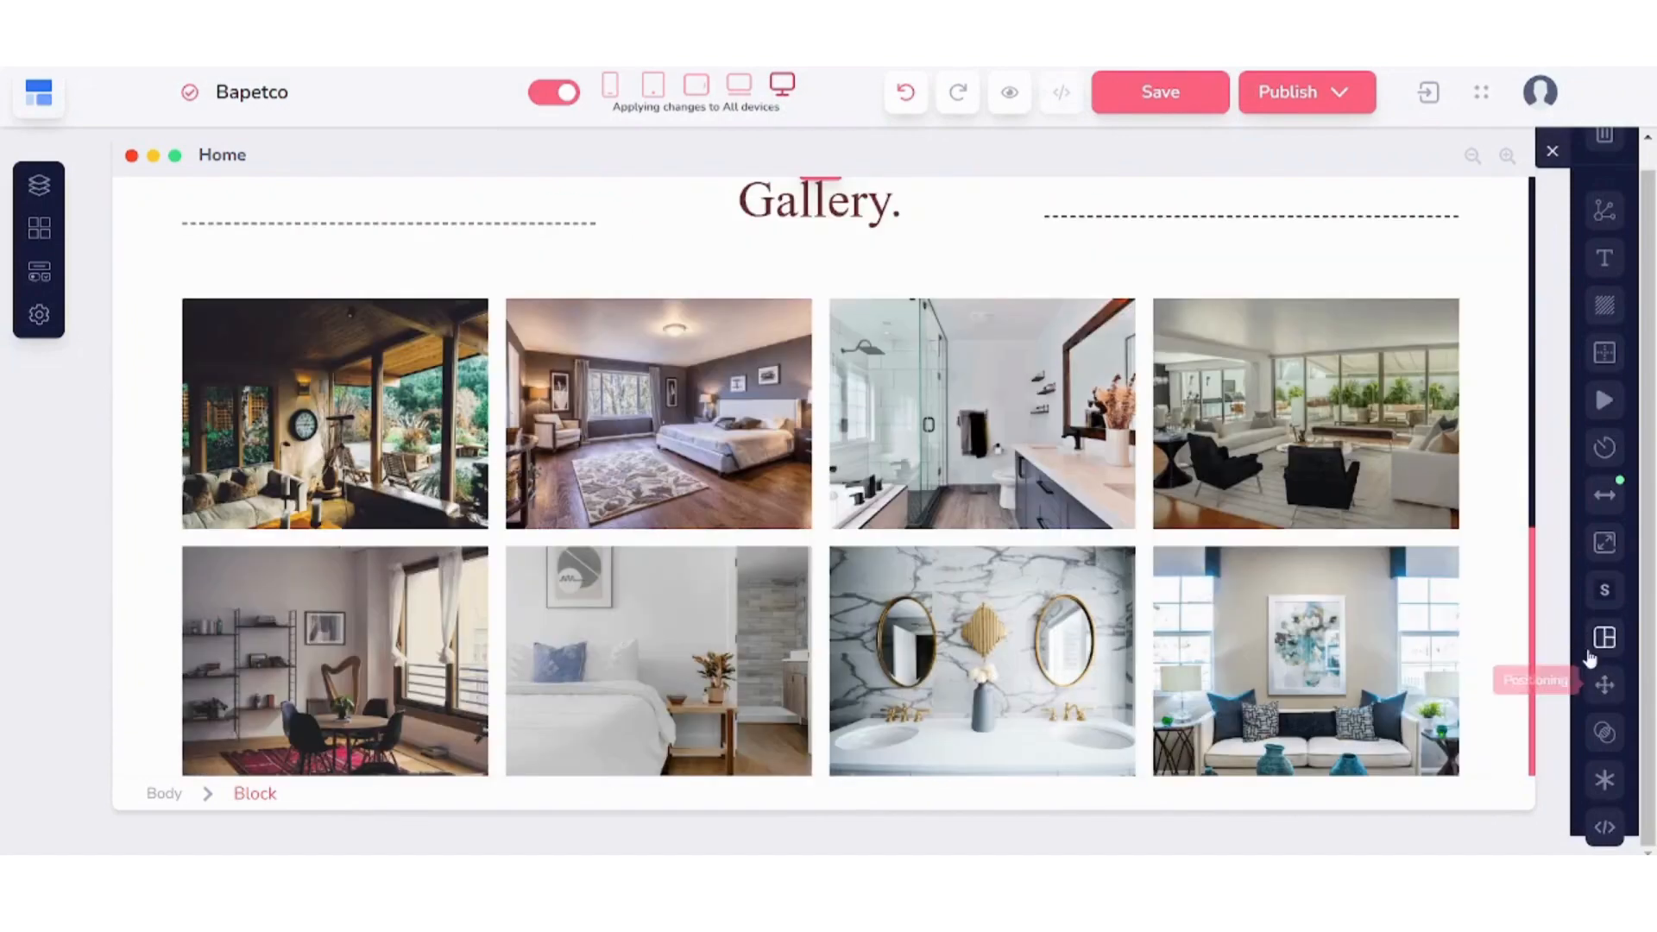
- Insert the Designer footer block with Sell, Market, Company and Support link columns between the header and the gallery
{"action": "left_click_drag", "start_coordinate": [1533, 596], "coordinate": [1552, 761]}
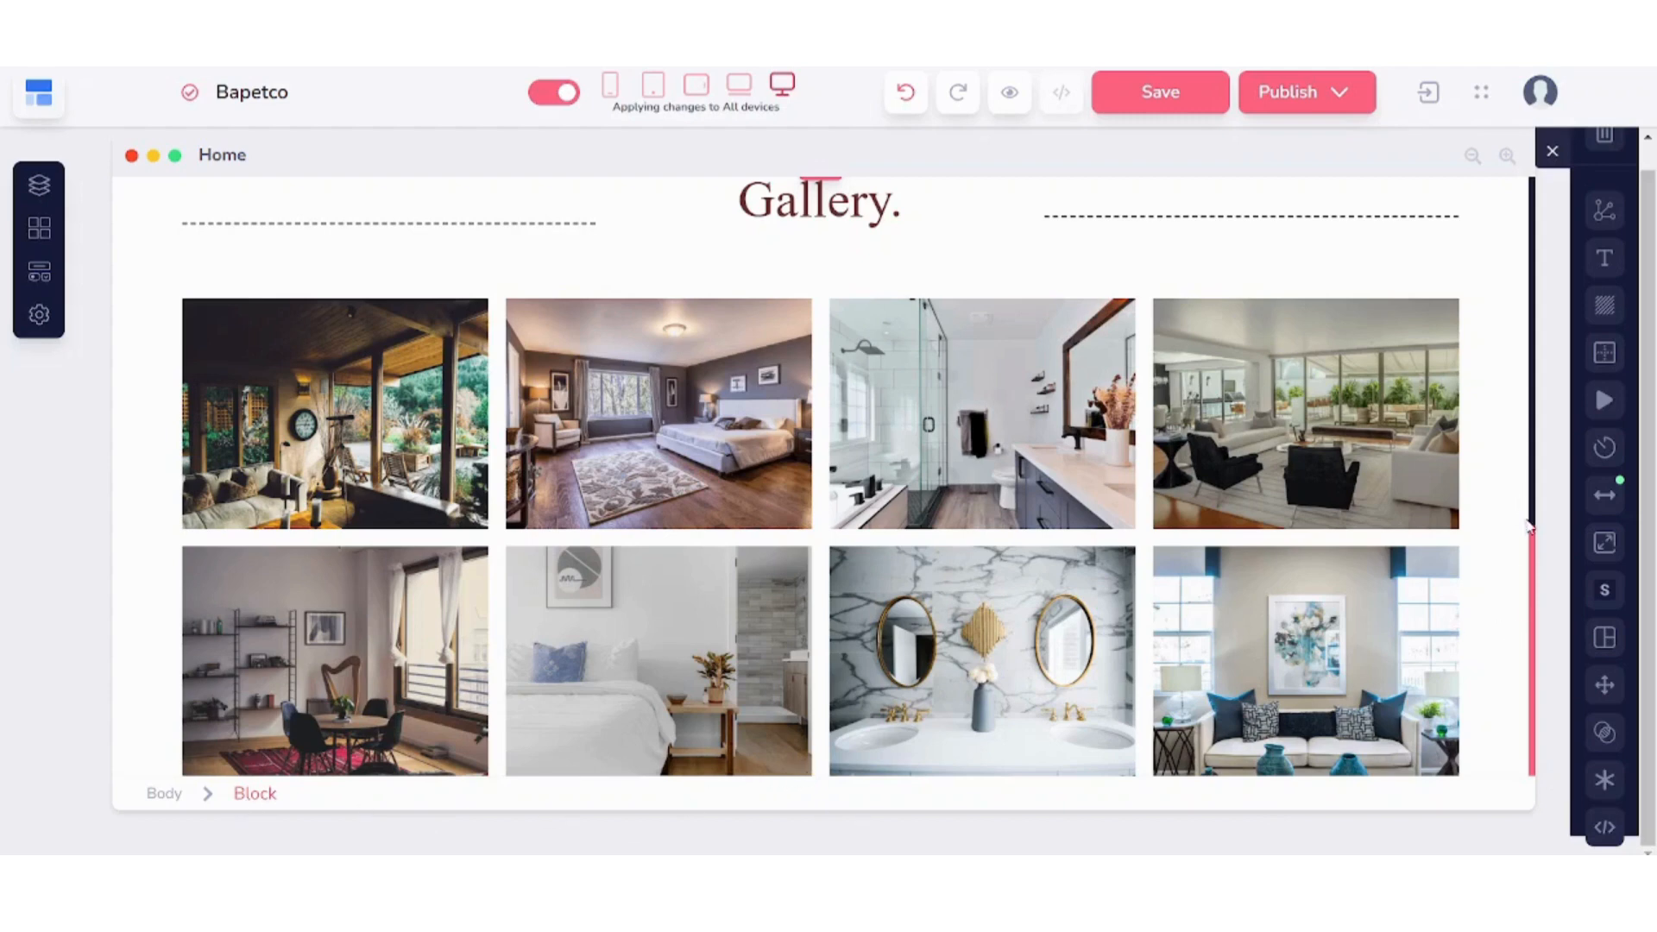
{"action": "left_click_drag", "start_coordinate": [1536, 557], "coordinate": [1527, 488]}
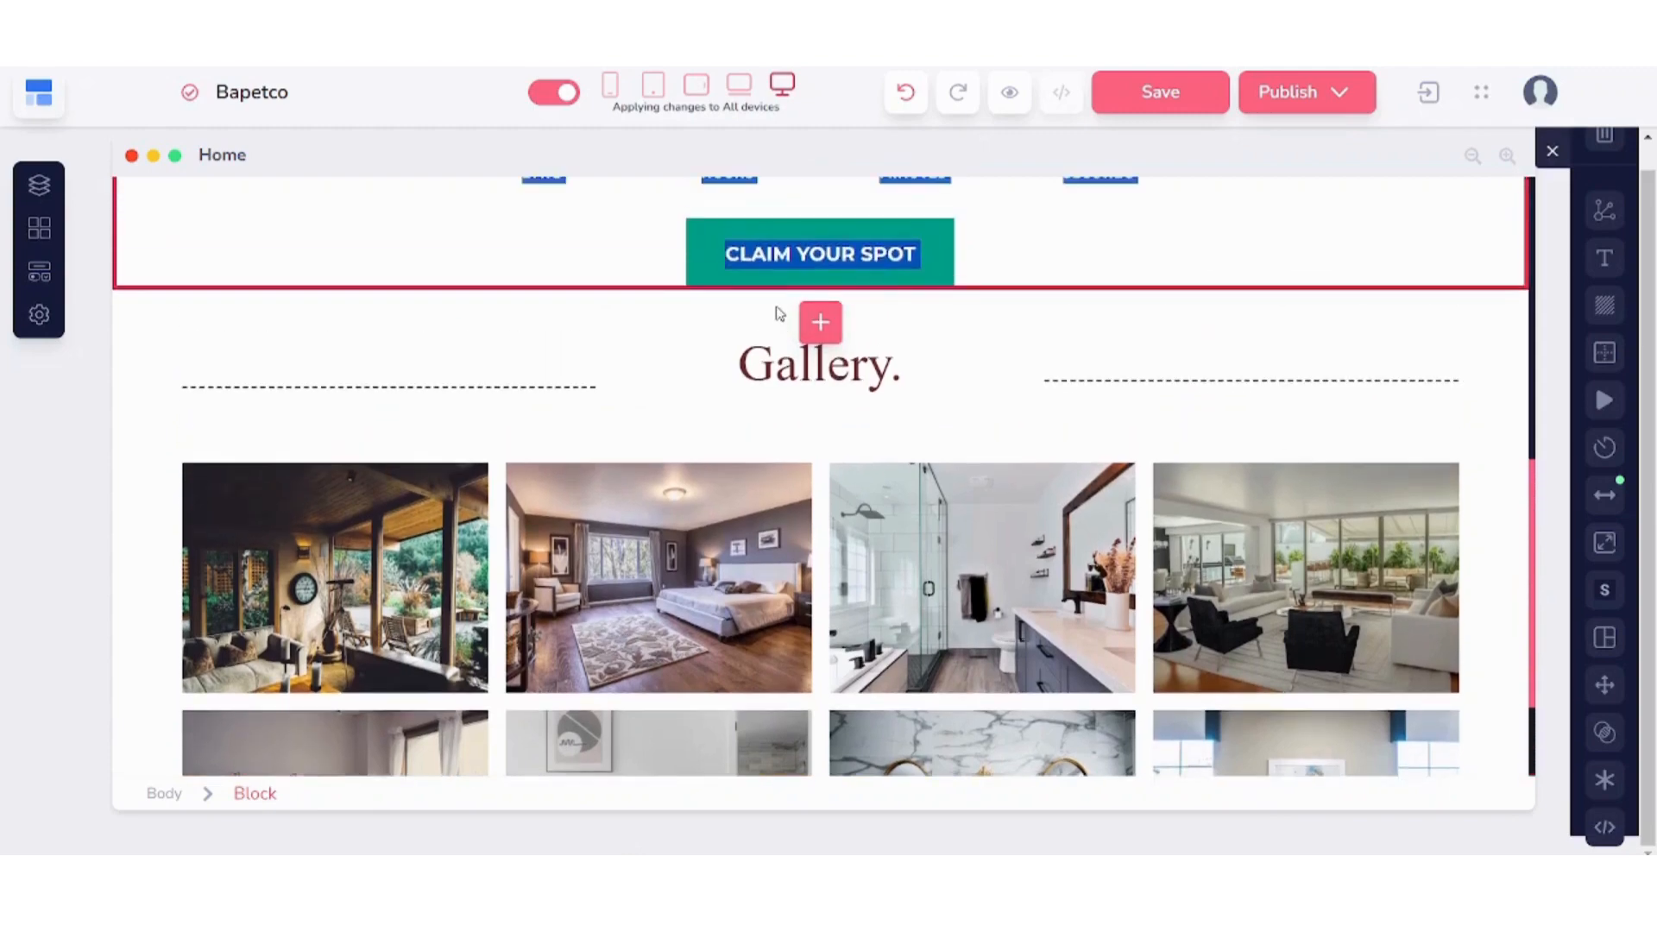
{"action": "left_click", "coordinate": [821, 324]}
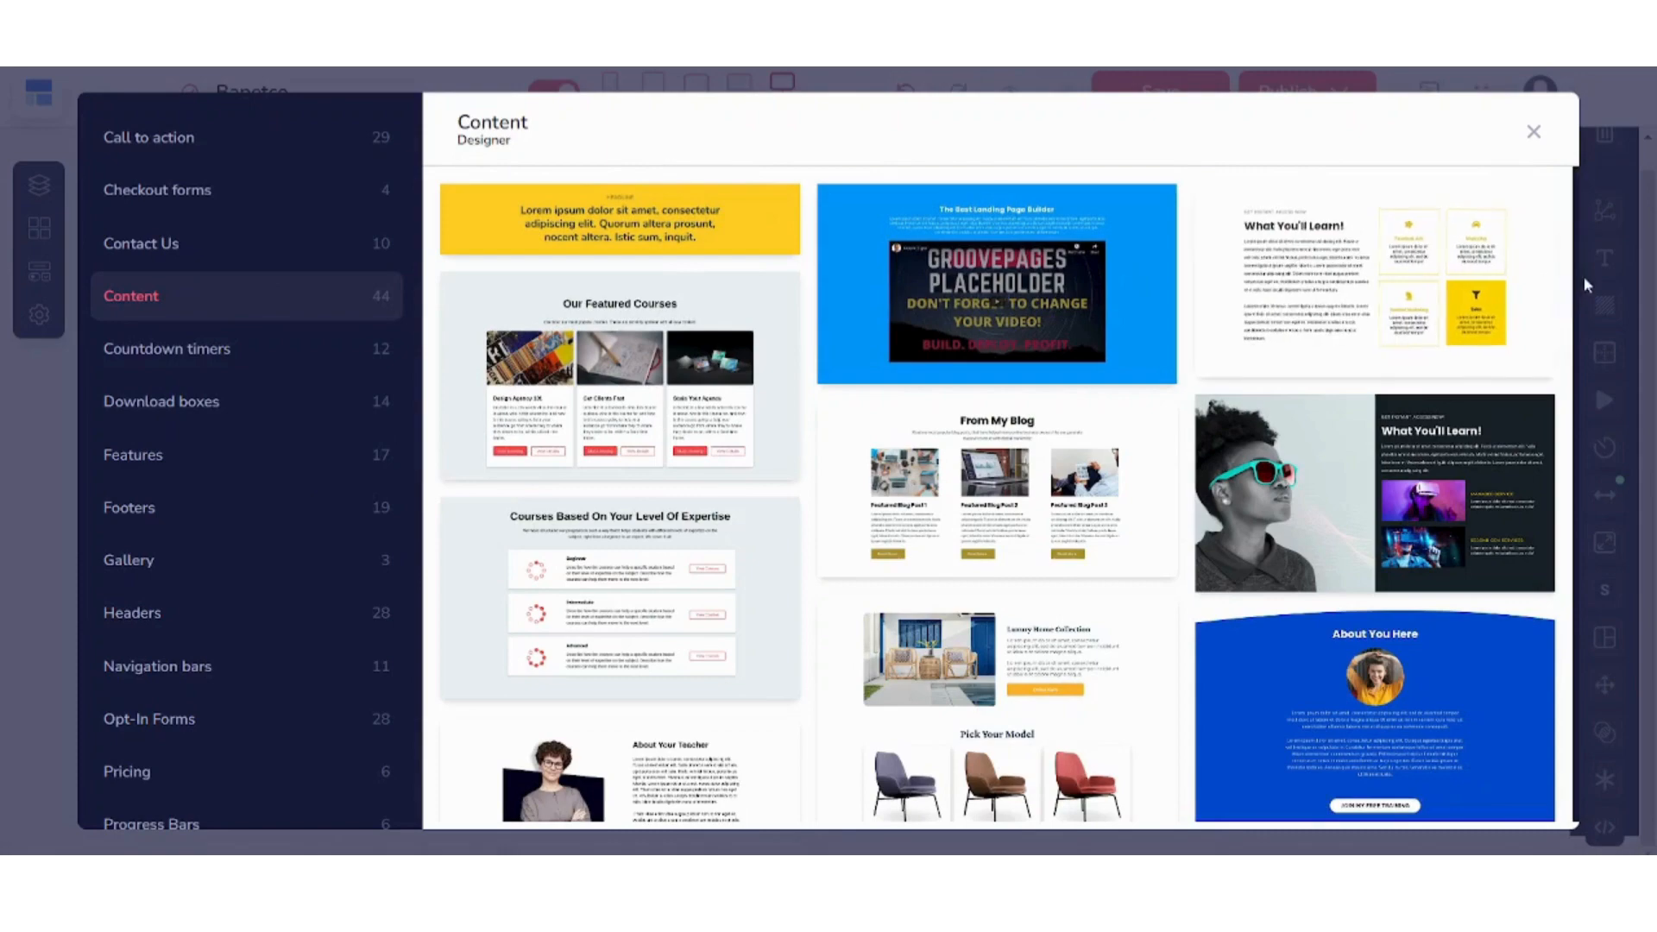
{"action": "left_click_drag", "start_coordinate": [1583, 276], "coordinate": [1533, 221]}
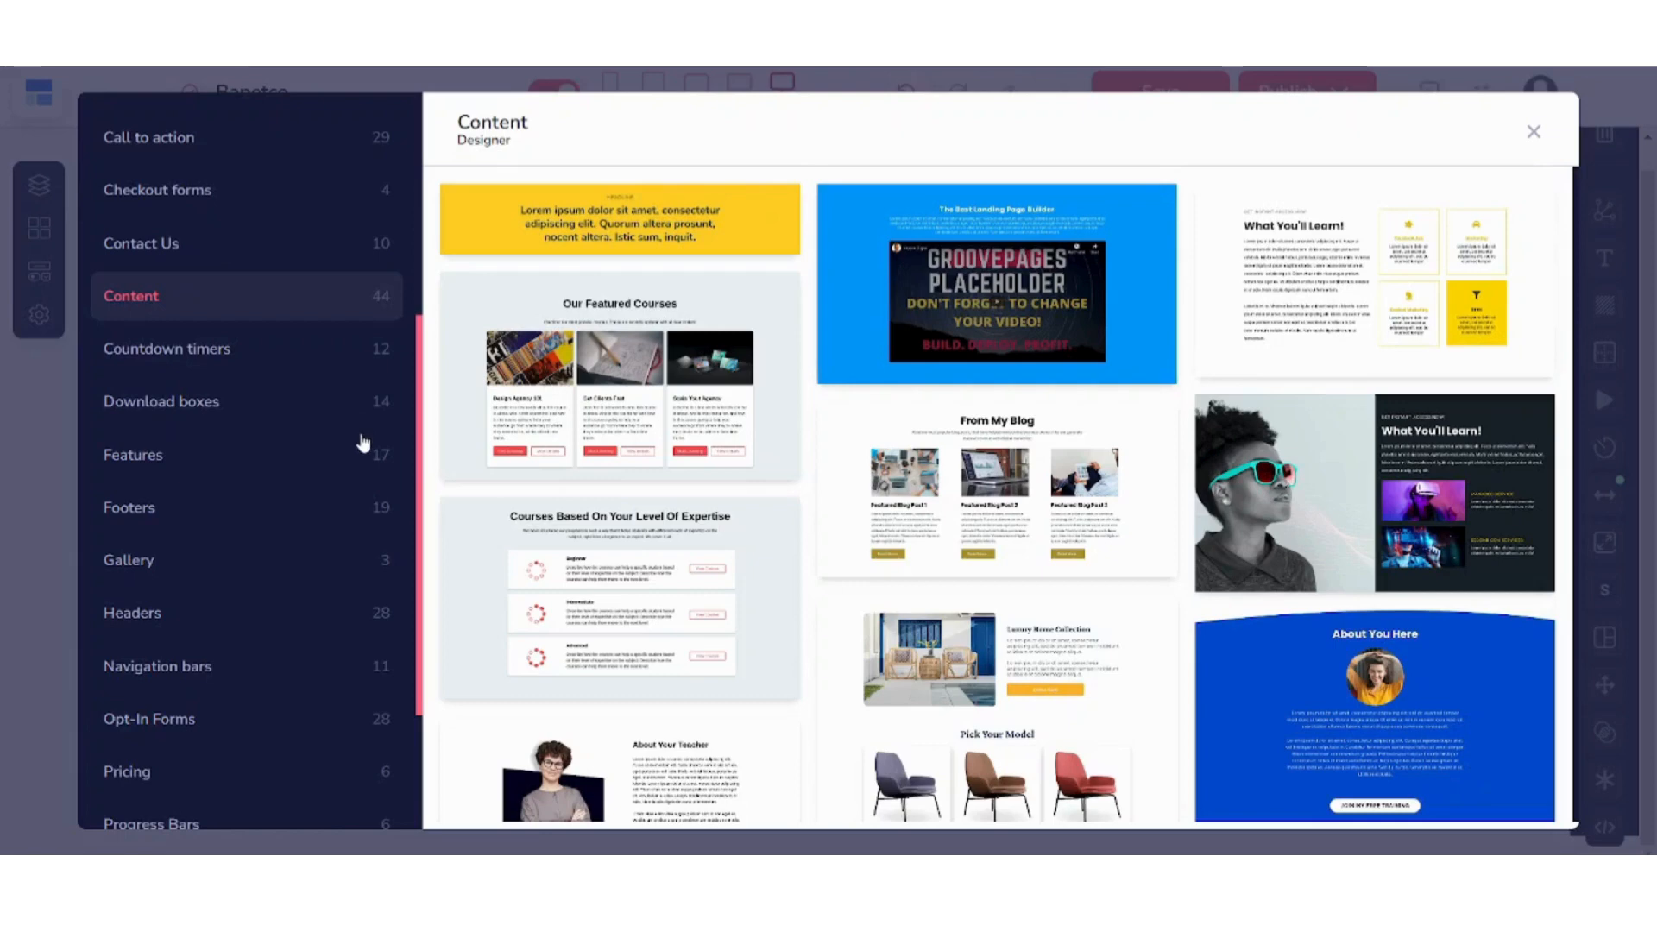
{"action": "left_click", "coordinate": [177, 407]}
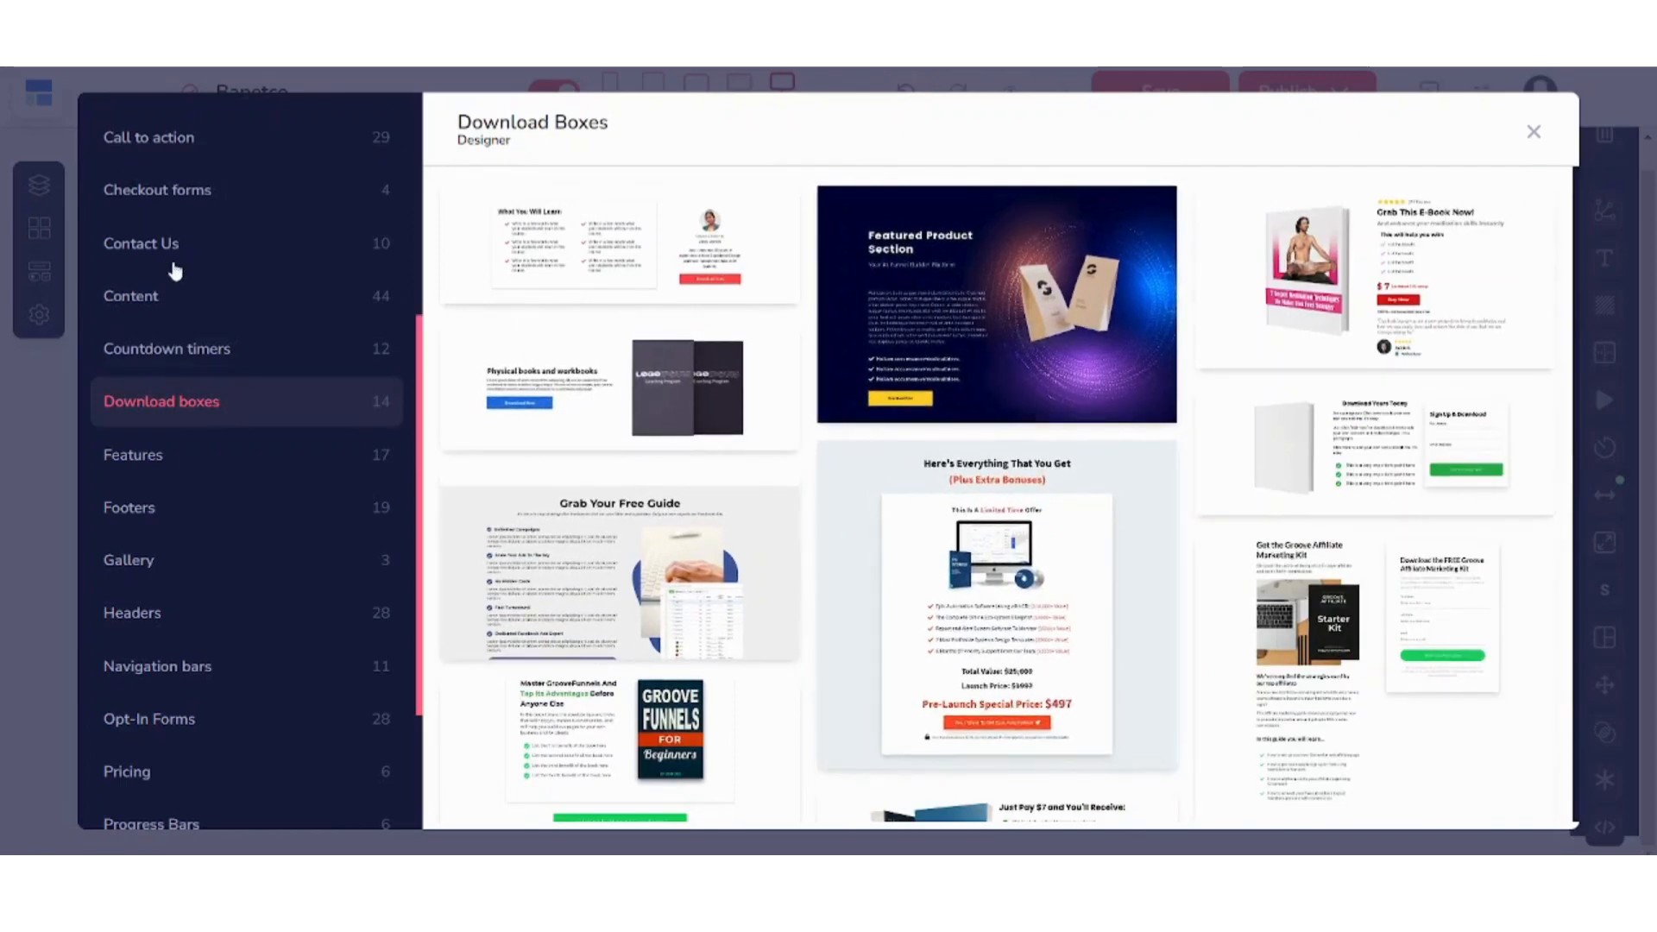
{"action": "left_click", "coordinate": [191, 510]}
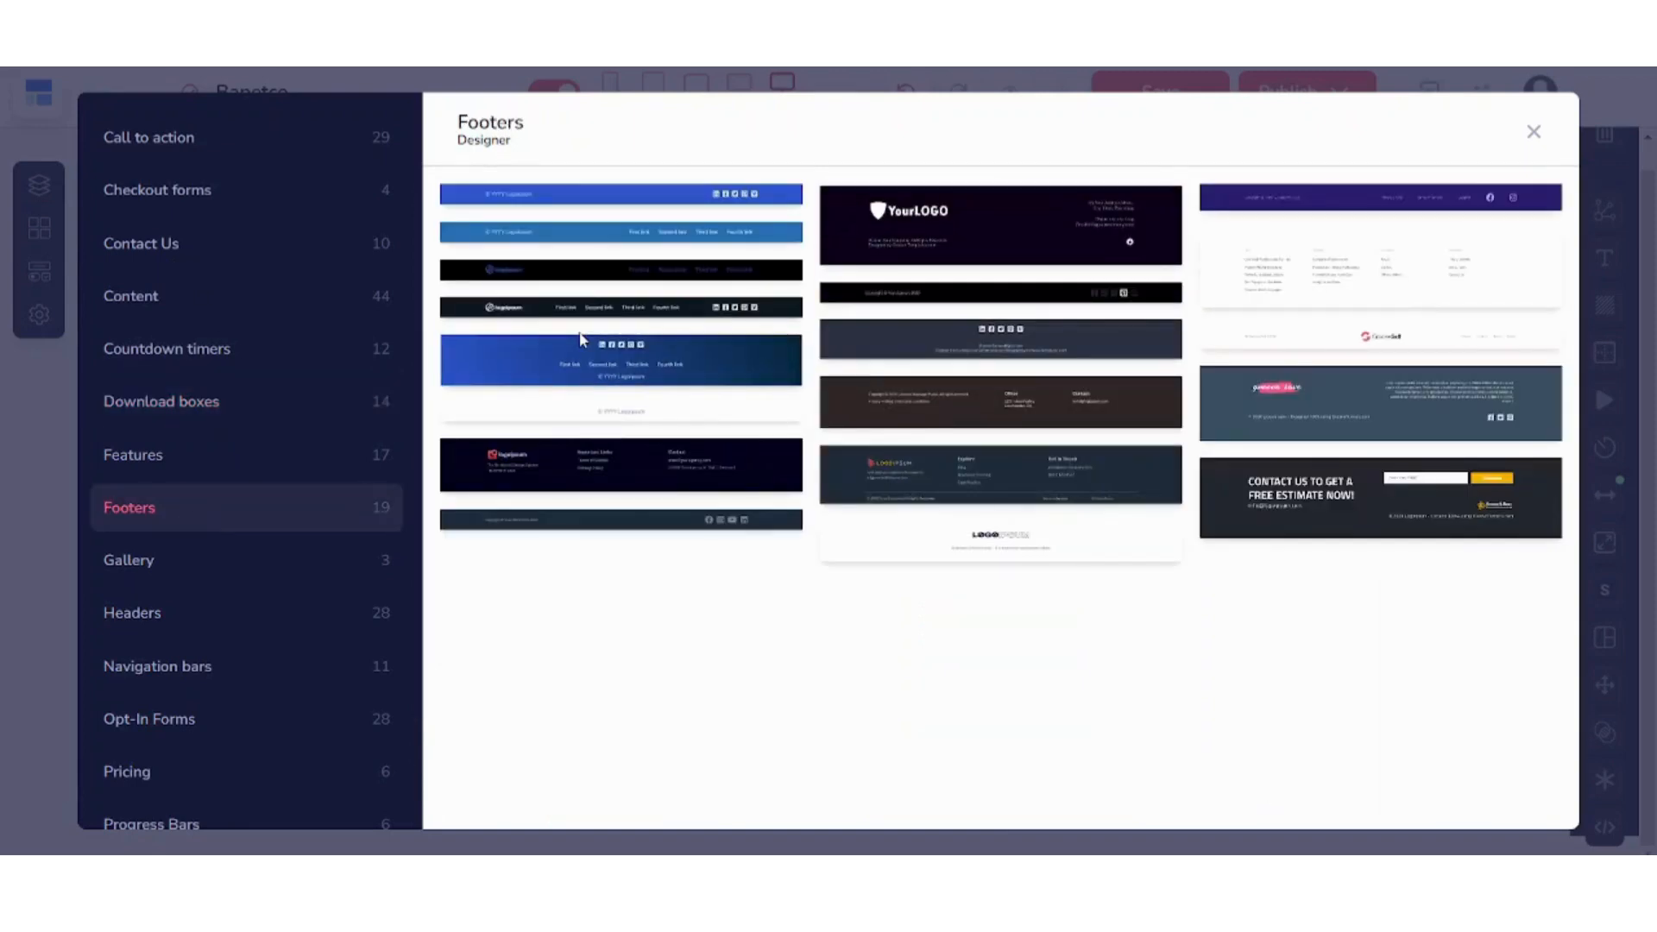
{"action": "left_click", "coordinate": [1338, 246]}
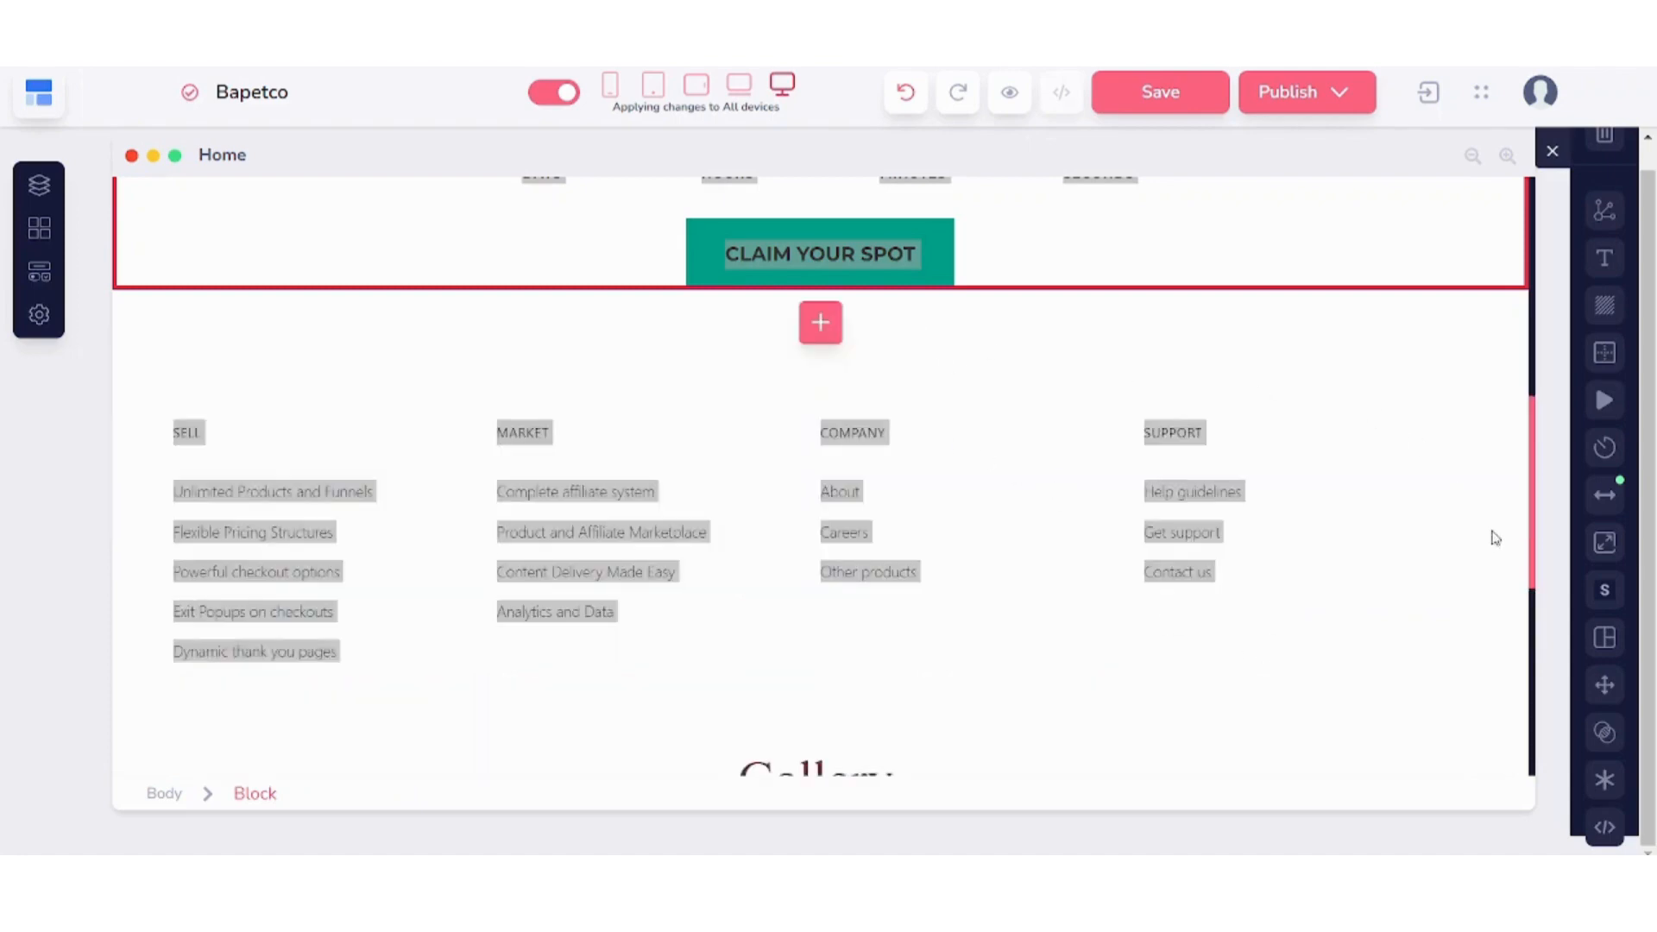
- Examine the gallery block's title, dashed divider and surrounding container, which sit below the footer columns
{"action": "left_click", "coordinate": [1003, 383]}
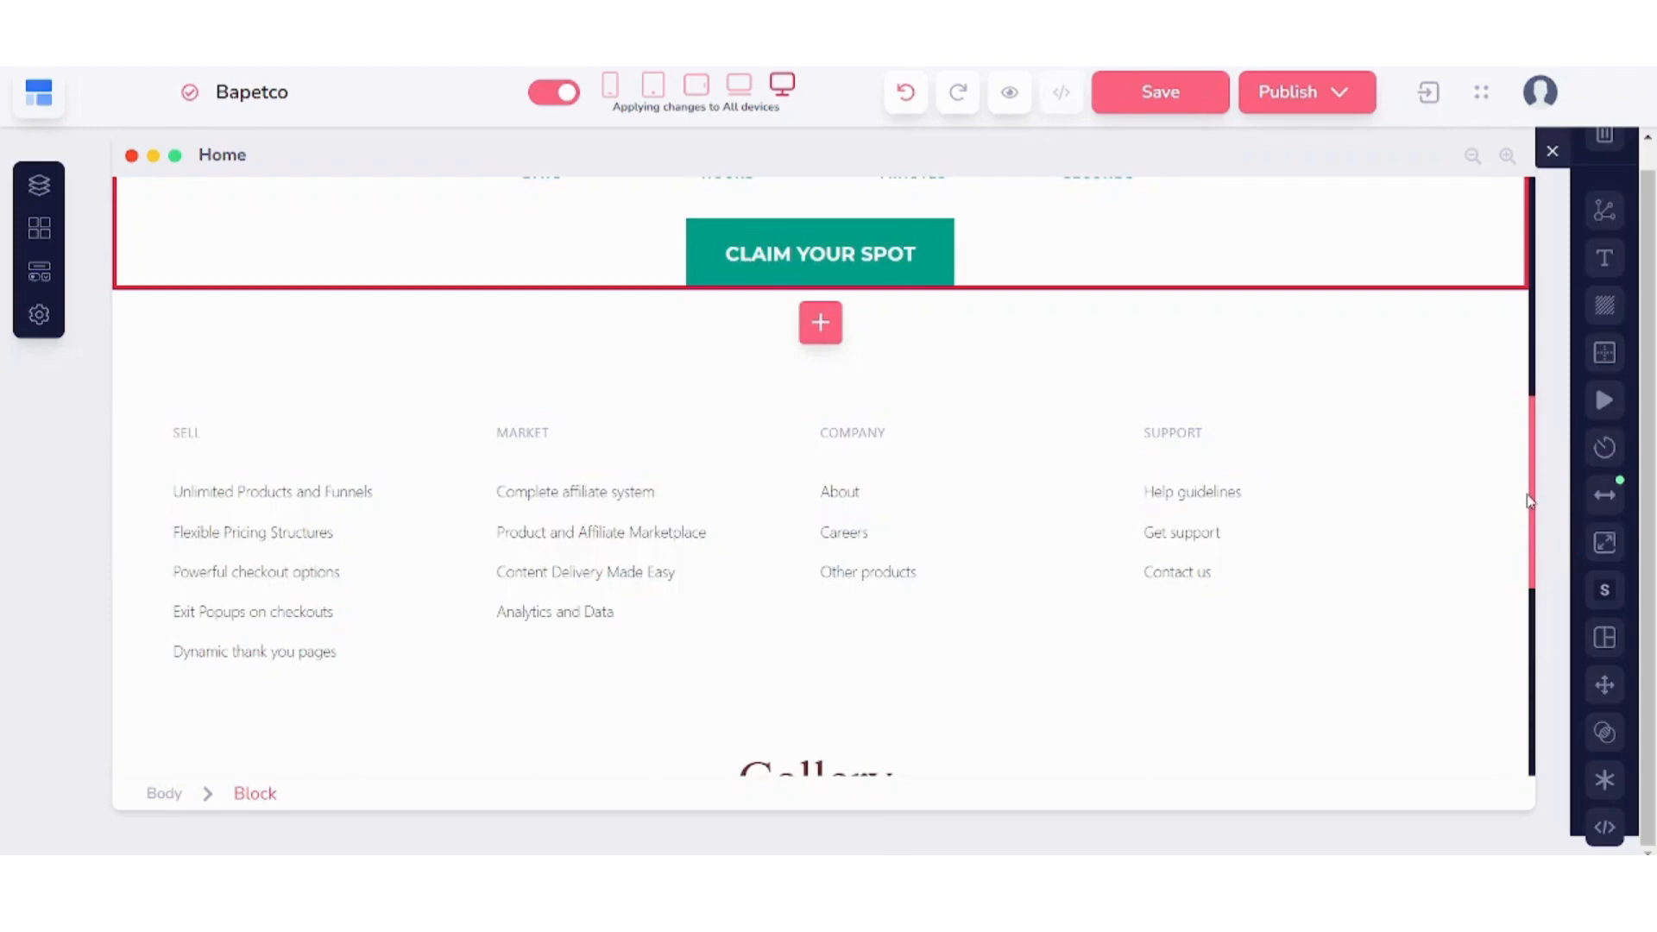
{"action": "left_click_drag", "start_coordinate": [1527, 505], "coordinate": [1541, 567]}
{"action": "left_click", "coordinate": [1538, 544]}
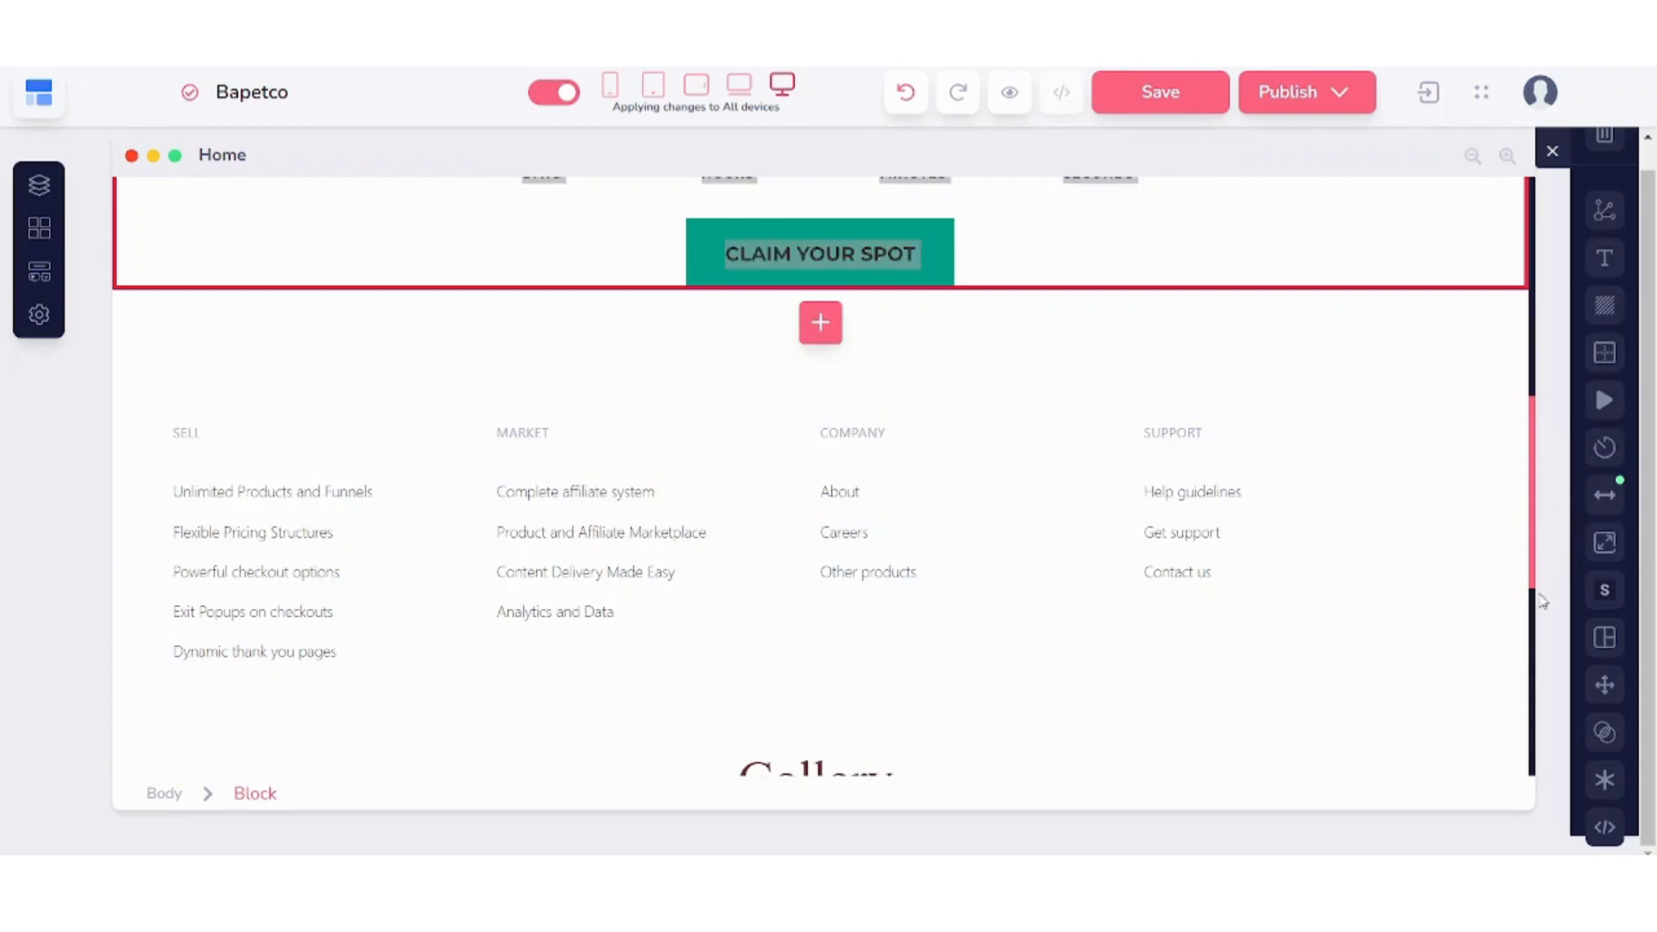
{"action": "left_click_drag", "start_coordinate": [1537, 571], "coordinate": [1525, 835]}
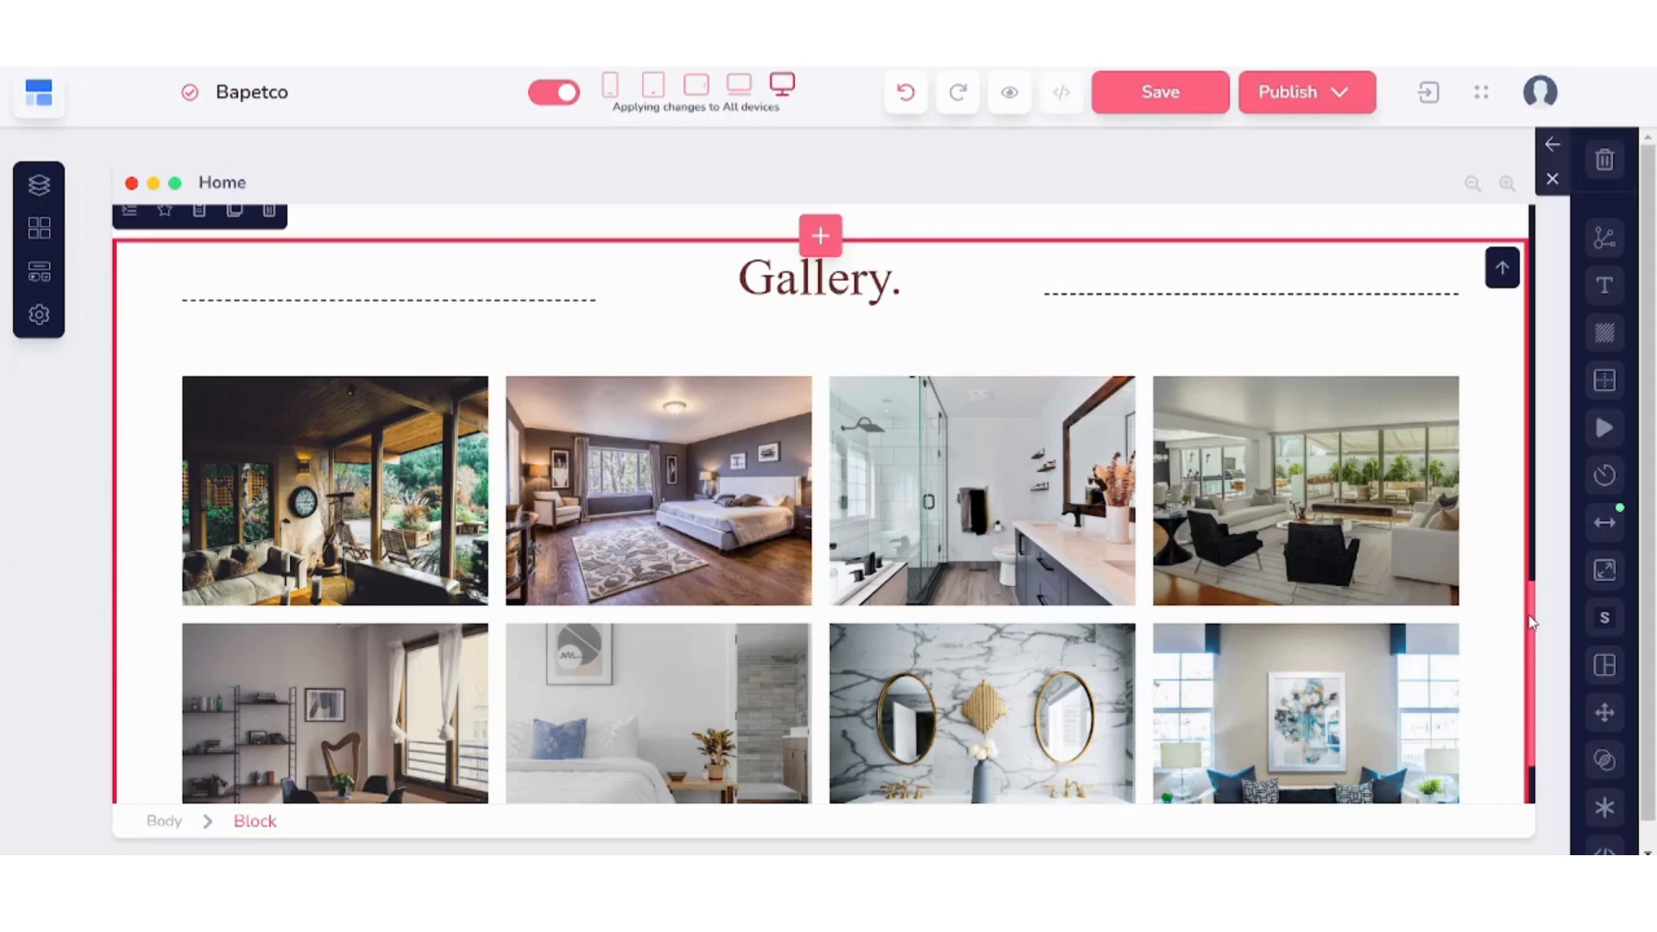
{"action": "left_click", "coordinate": [913, 297]}
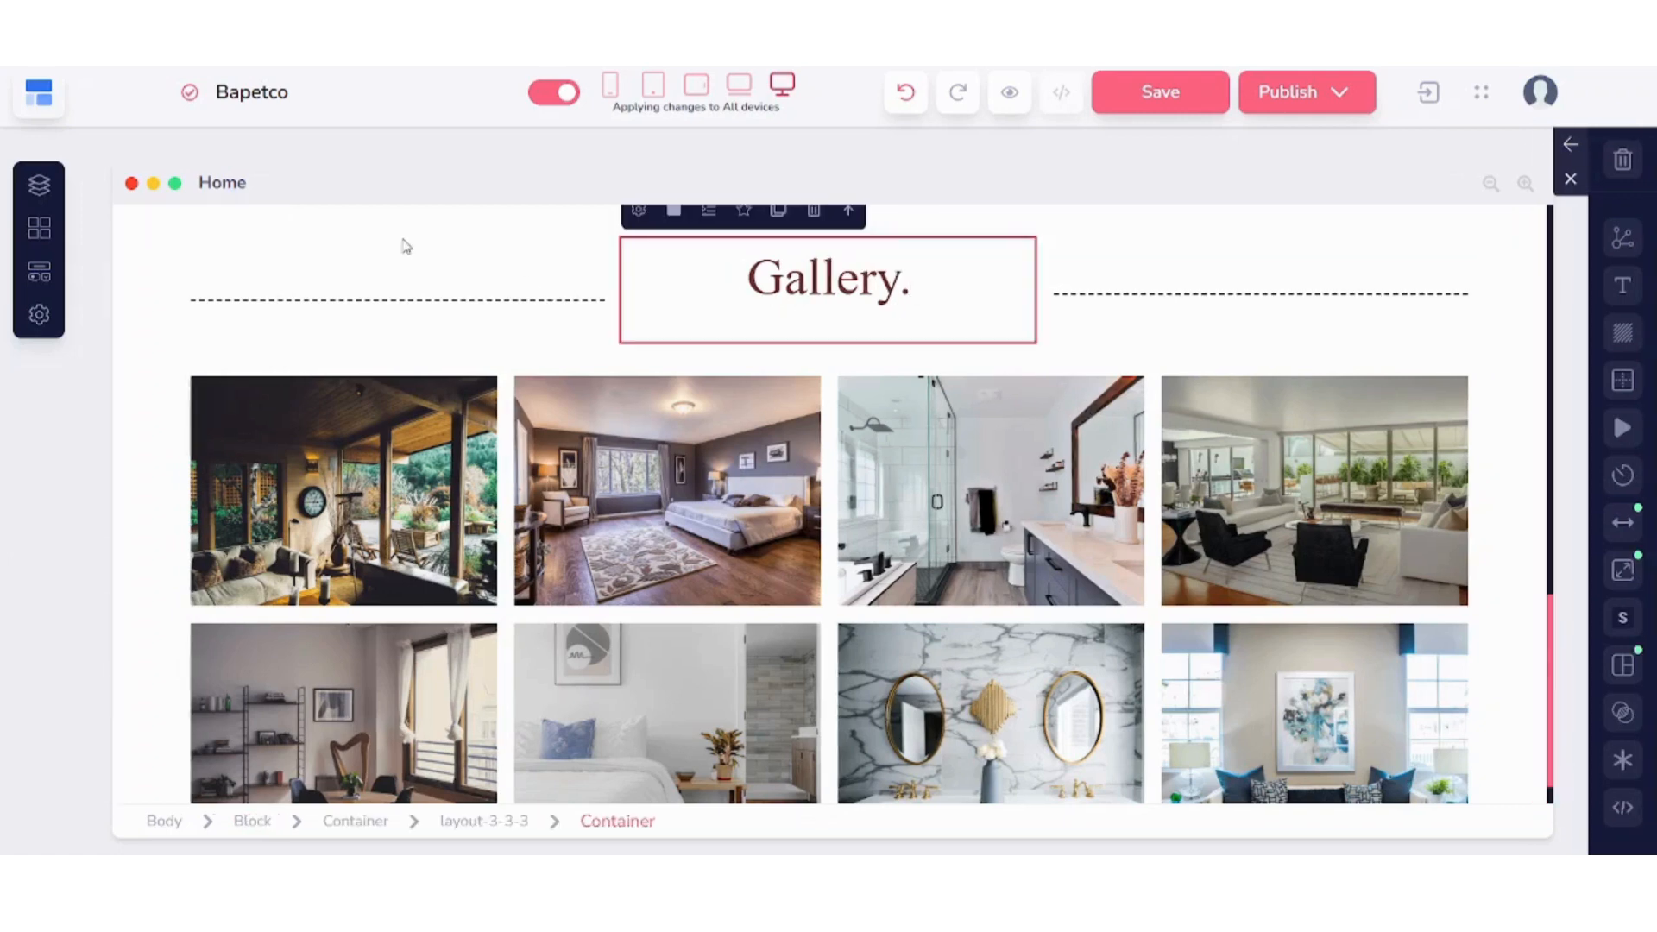
{"action": "left_click", "coordinate": [447, 316]}
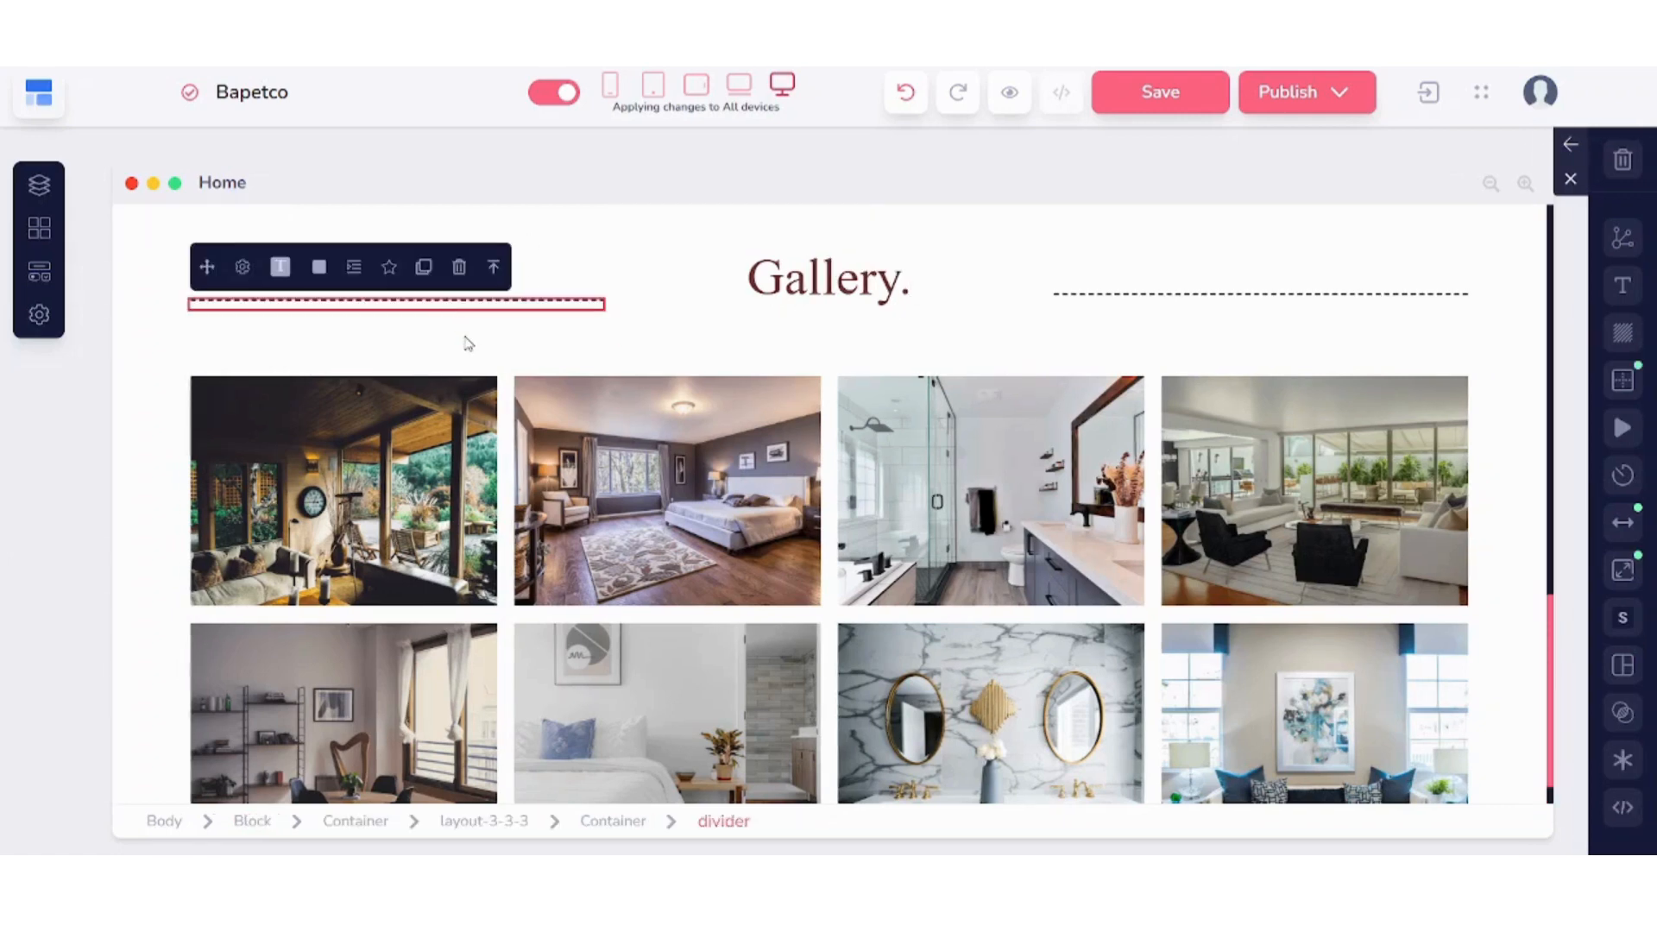
{"action": "left_click", "coordinate": [464, 339]}
{"action": "left_click", "coordinate": [650, 353]}
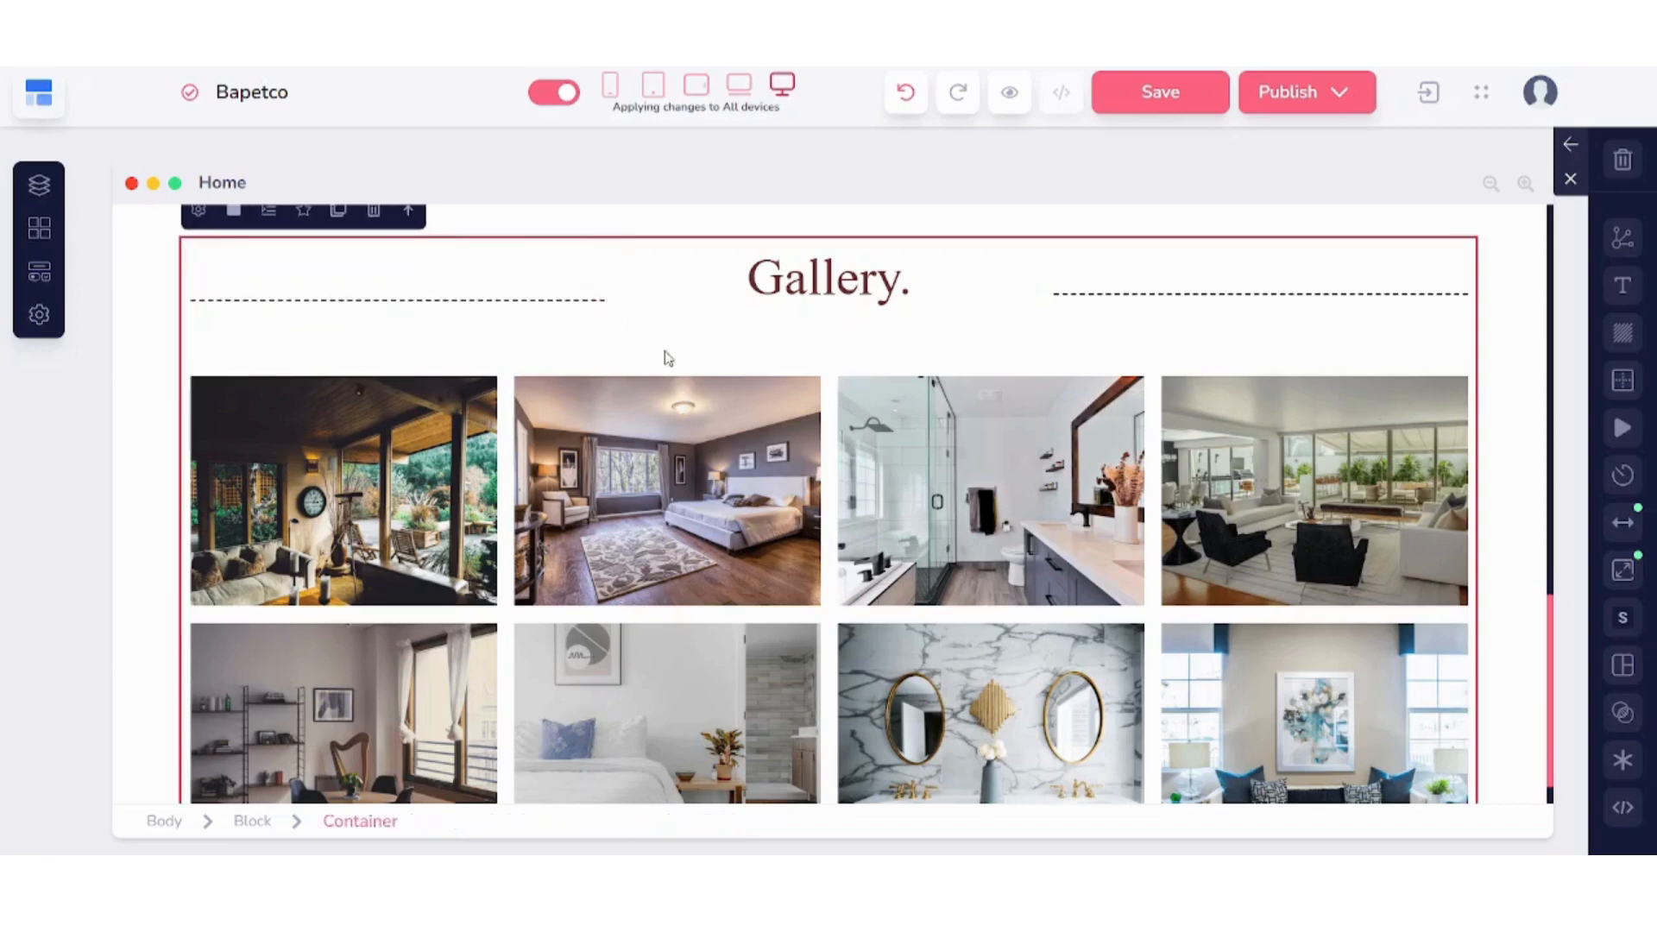
- Reorder the page blocks so that the footer with the link columns sits directly below the gallery
{"action": "left_click", "coordinate": [410, 215]}
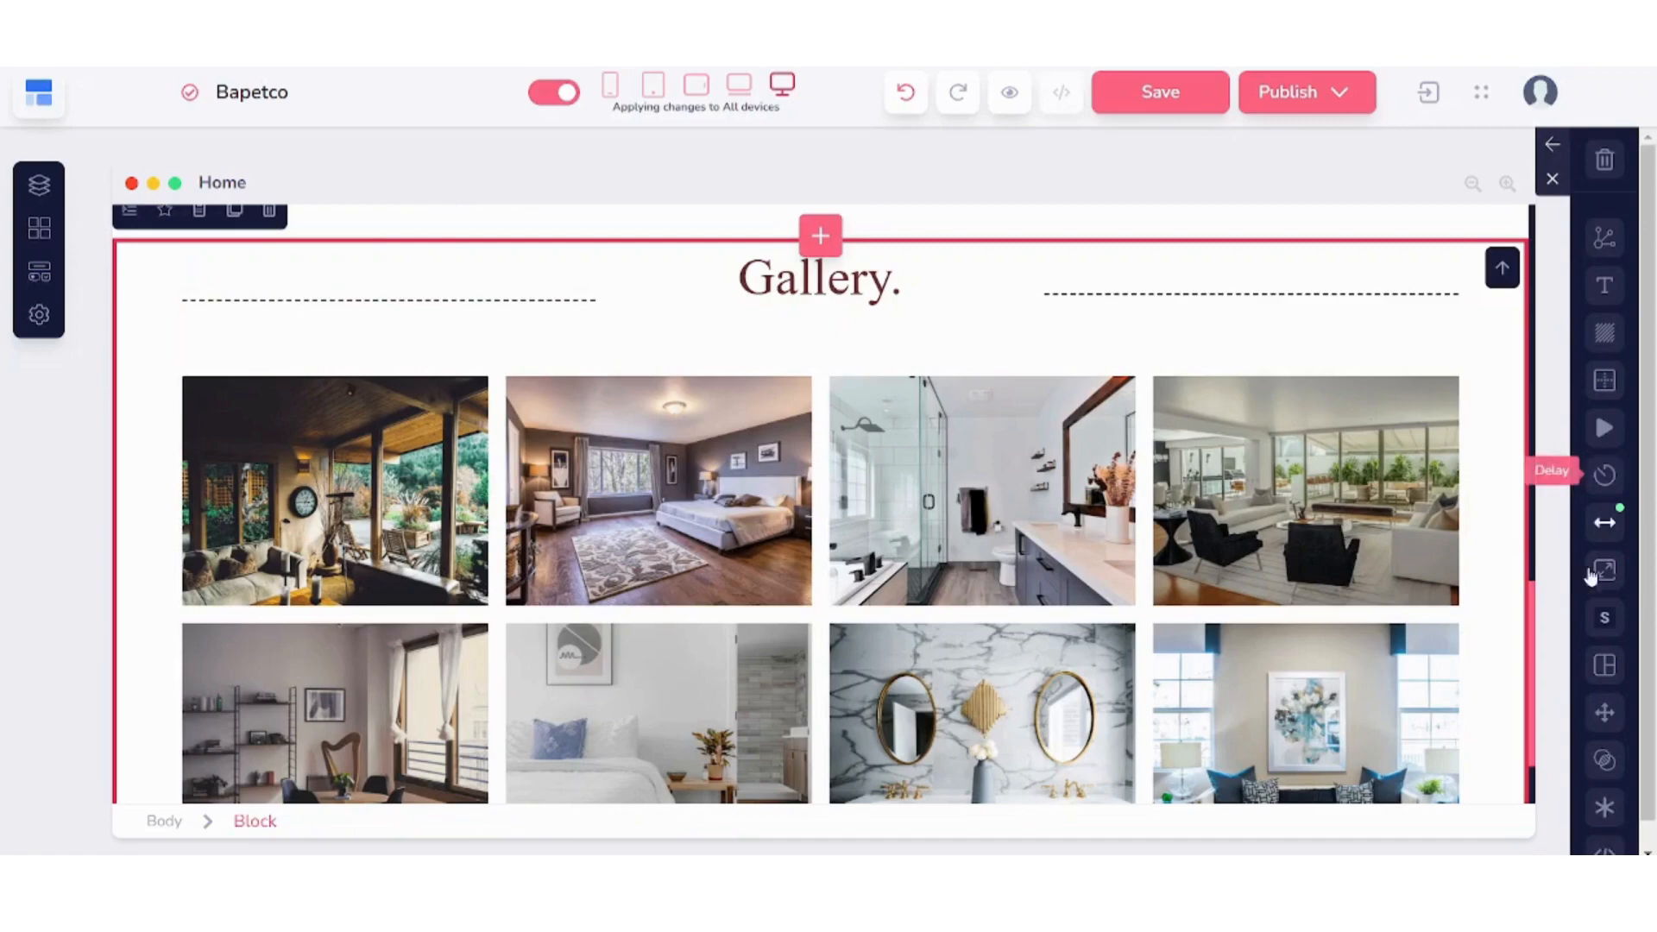
{"action": "left_click_drag", "start_coordinate": [1536, 600], "coordinate": [1502, 469]}
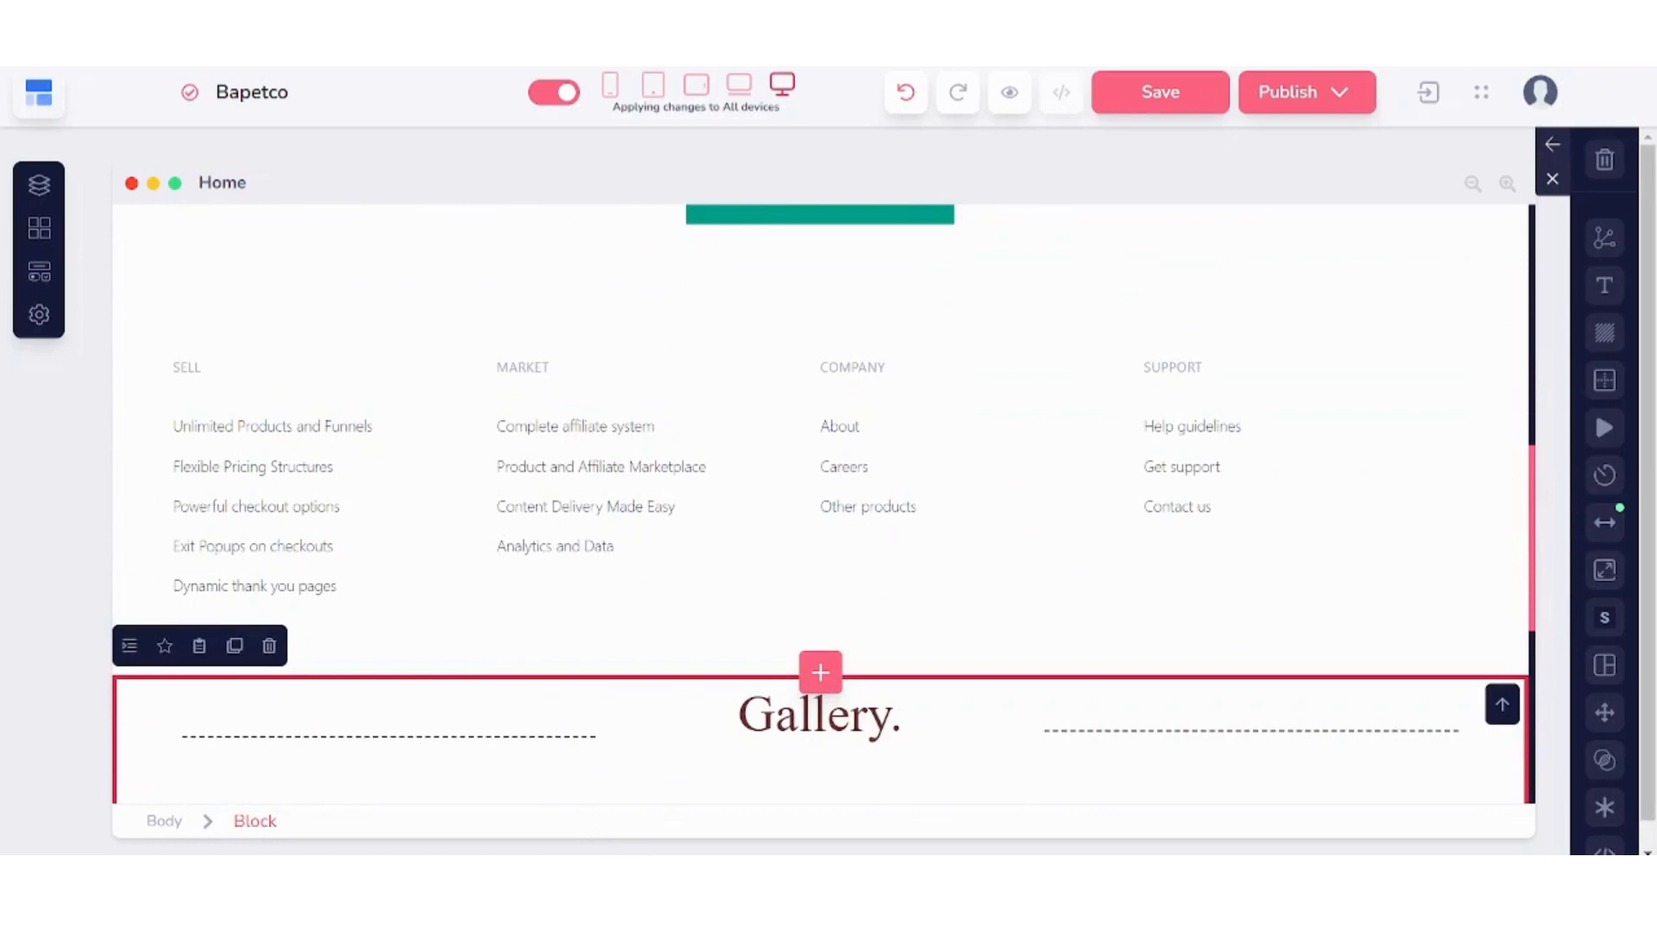
{"action": "scroll", "coordinate": [820, 500], "scroll_direction": "down", "scroll_amount": 5}
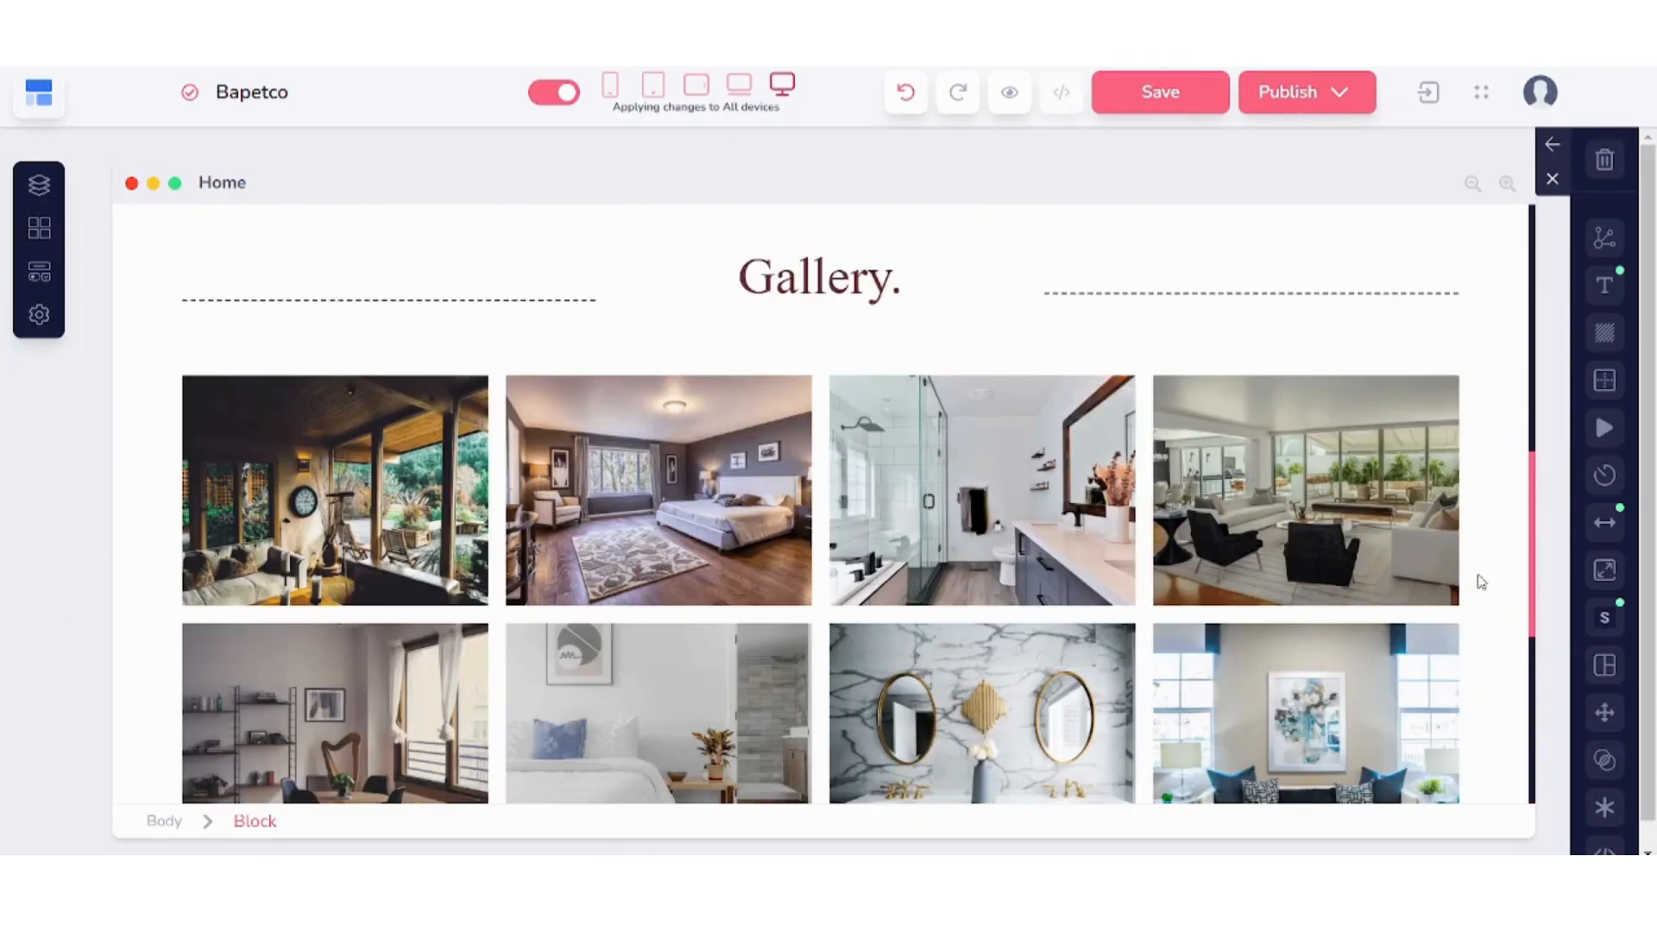
{"action": "left_click_drag", "start_coordinate": [1531, 608], "coordinate": [1528, 789]}
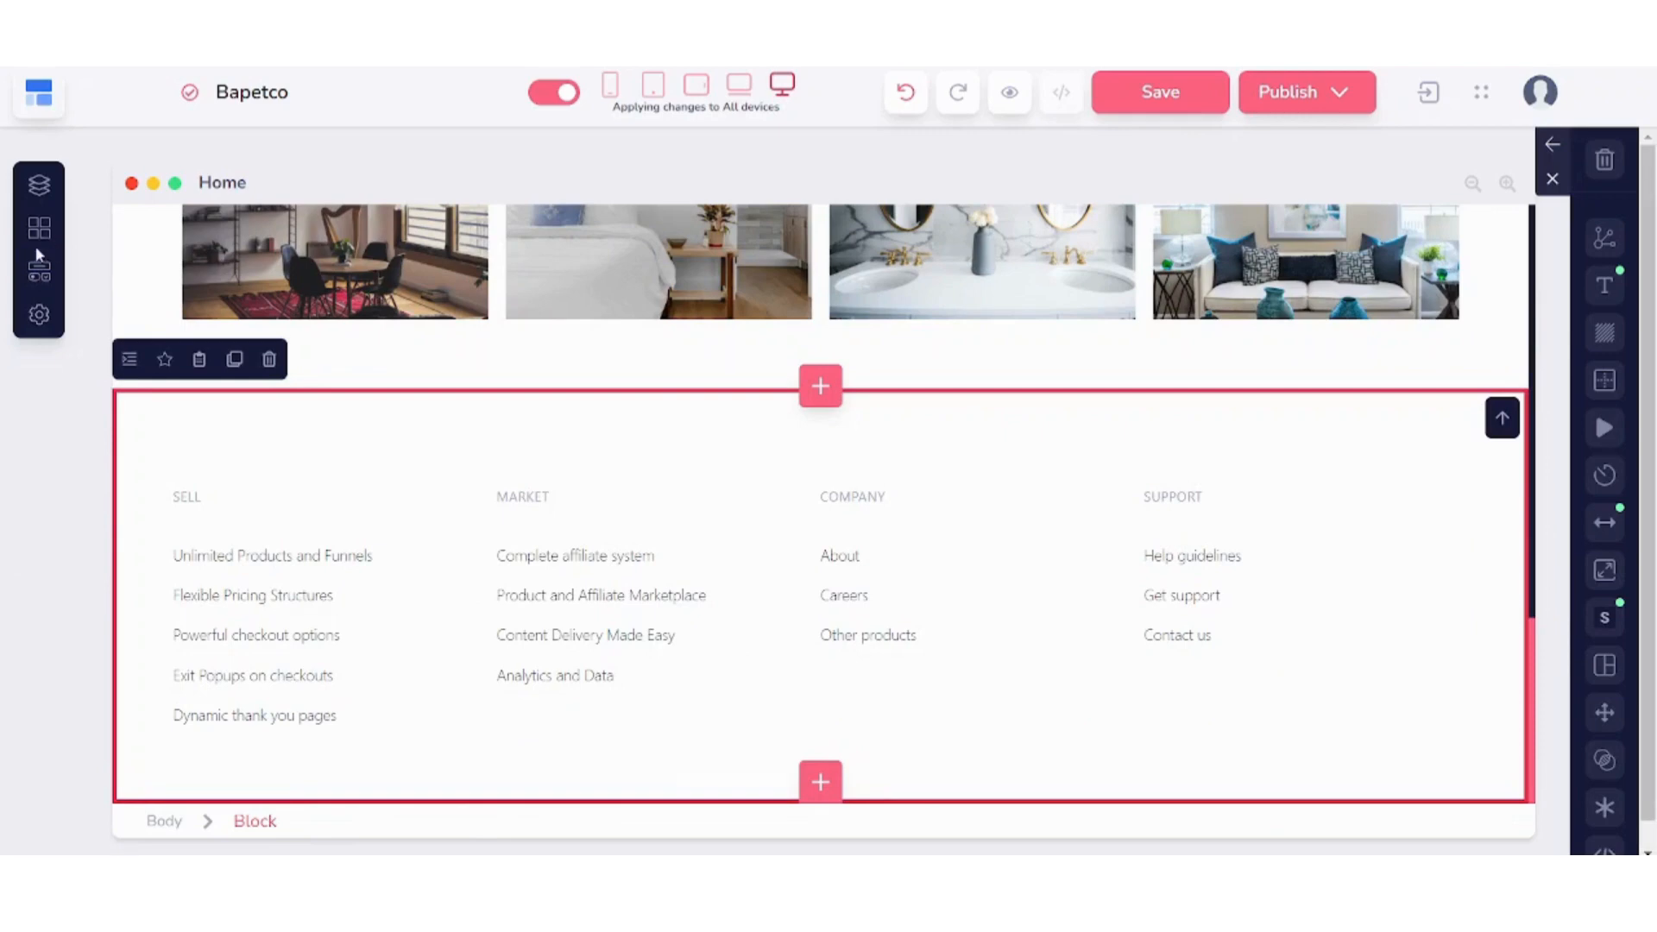
- Open the footer's "SELL" column heading for text editing and select its word
{"action": "left_click", "coordinate": [185, 497]}
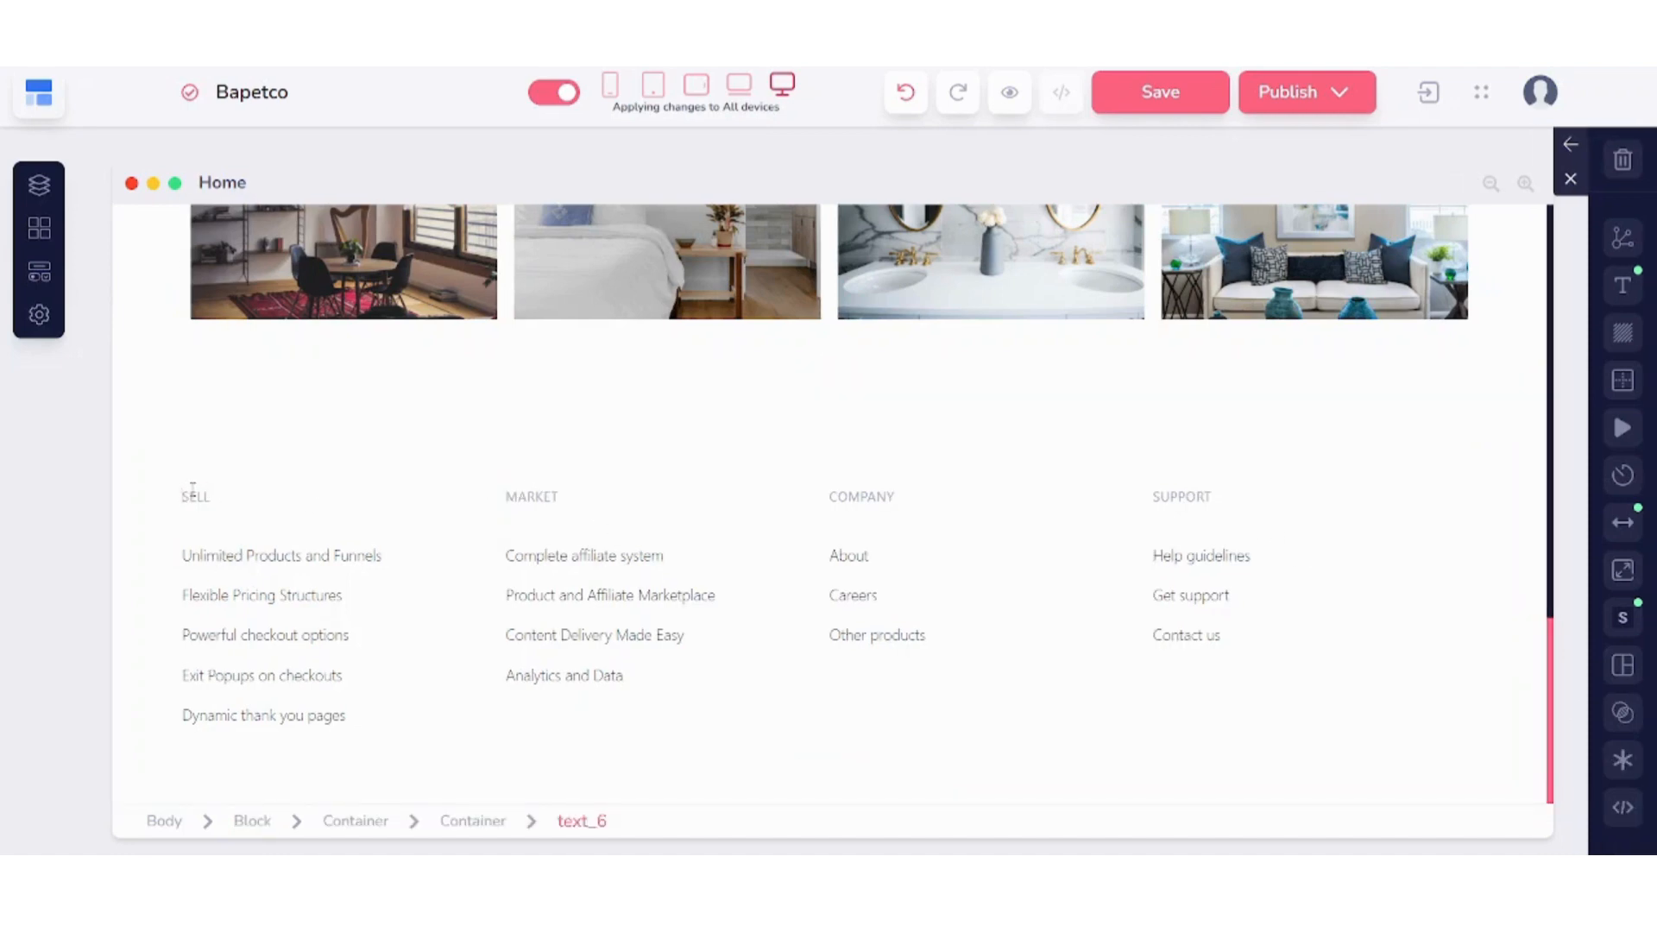
{"action": "double_click", "coordinate": [192, 493]}
{"action": "left_click", "coordinate": [217, 504]}
{"action": "double_click", "coordinate": [189, 494]}
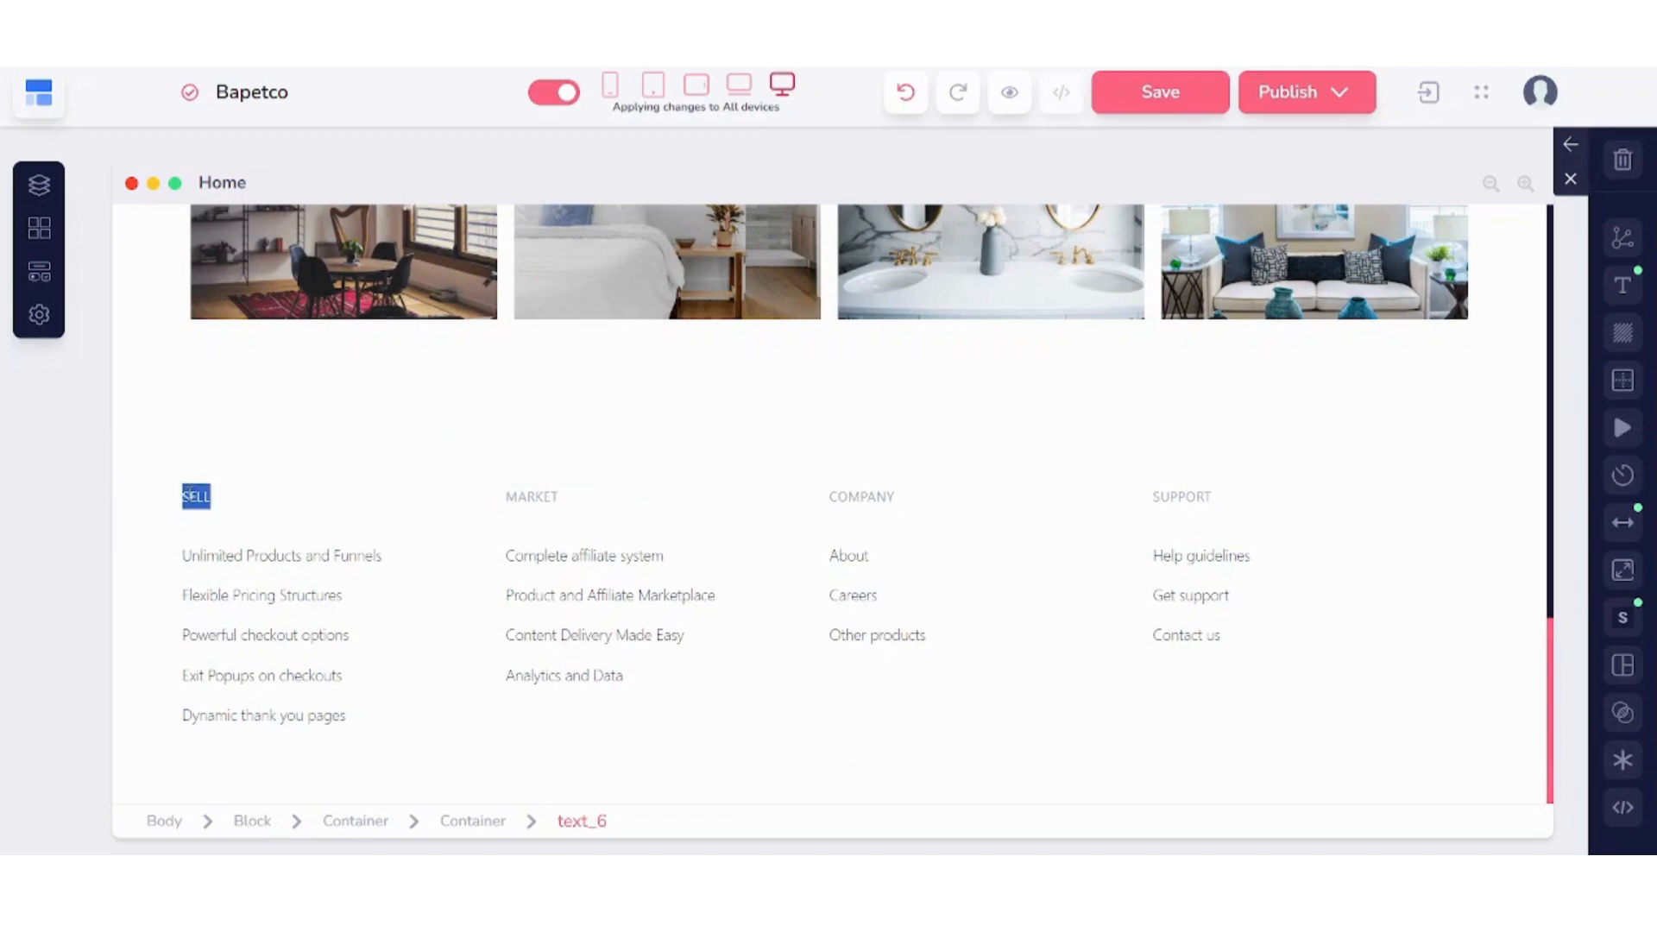
- Left-align the footer link "Unlimited Products and Funnels" and set its font size to 16
{"action": "left_click", "coordinate": [327, 557]}
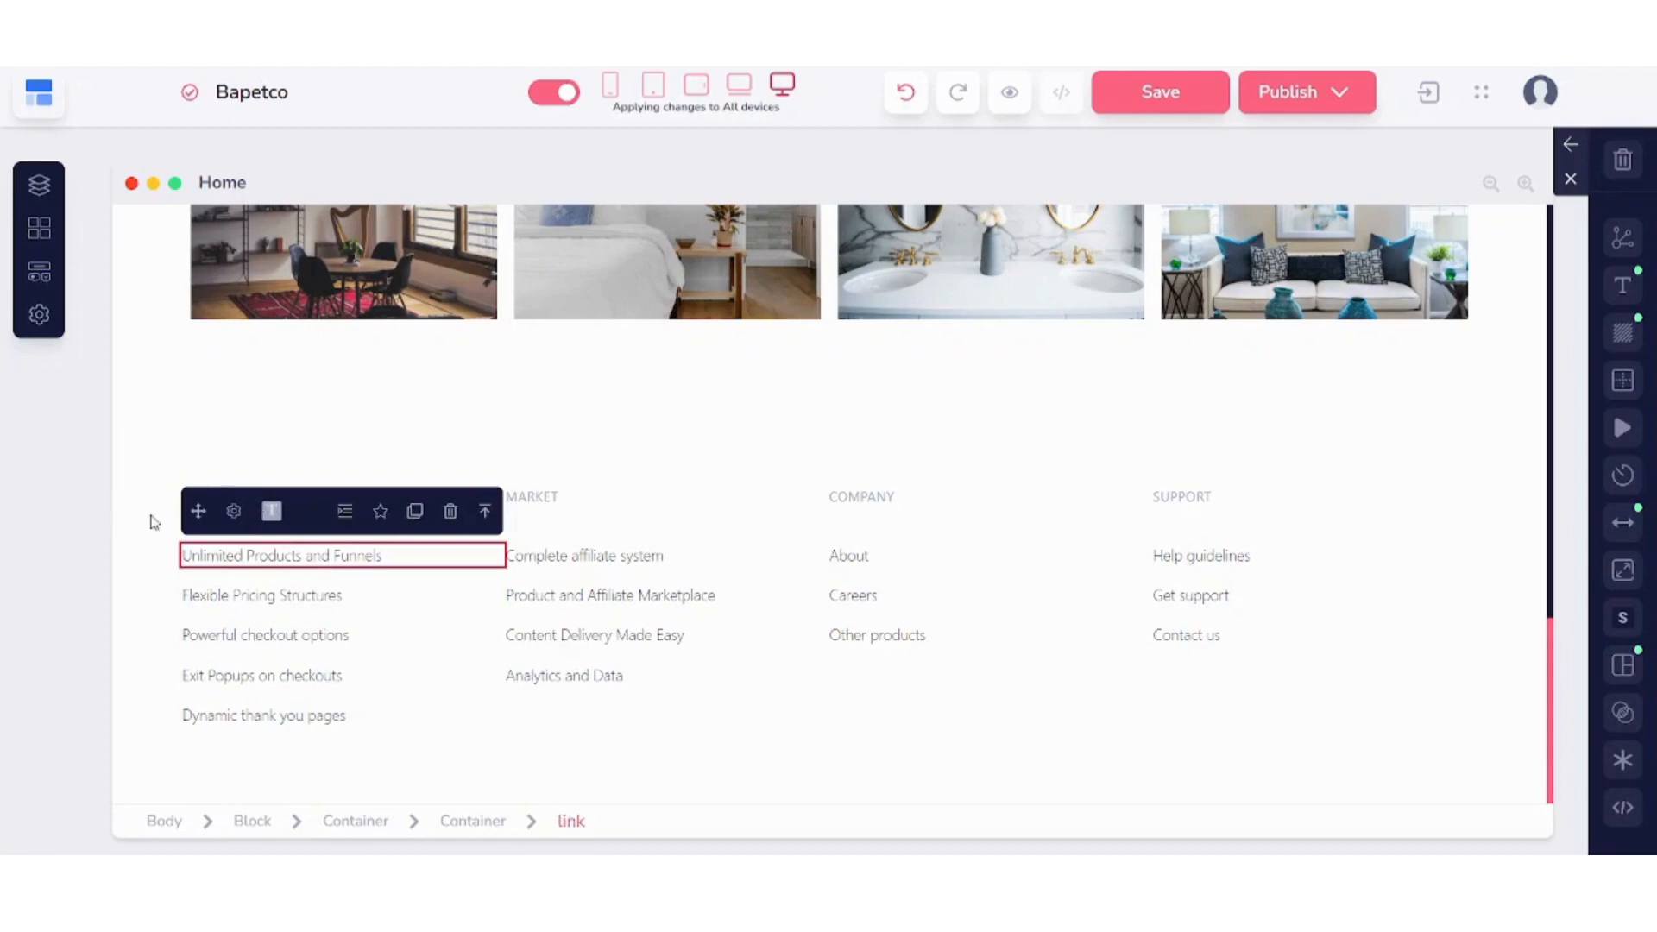
{"action": "left_click", "coordinate": [1626, 287]}
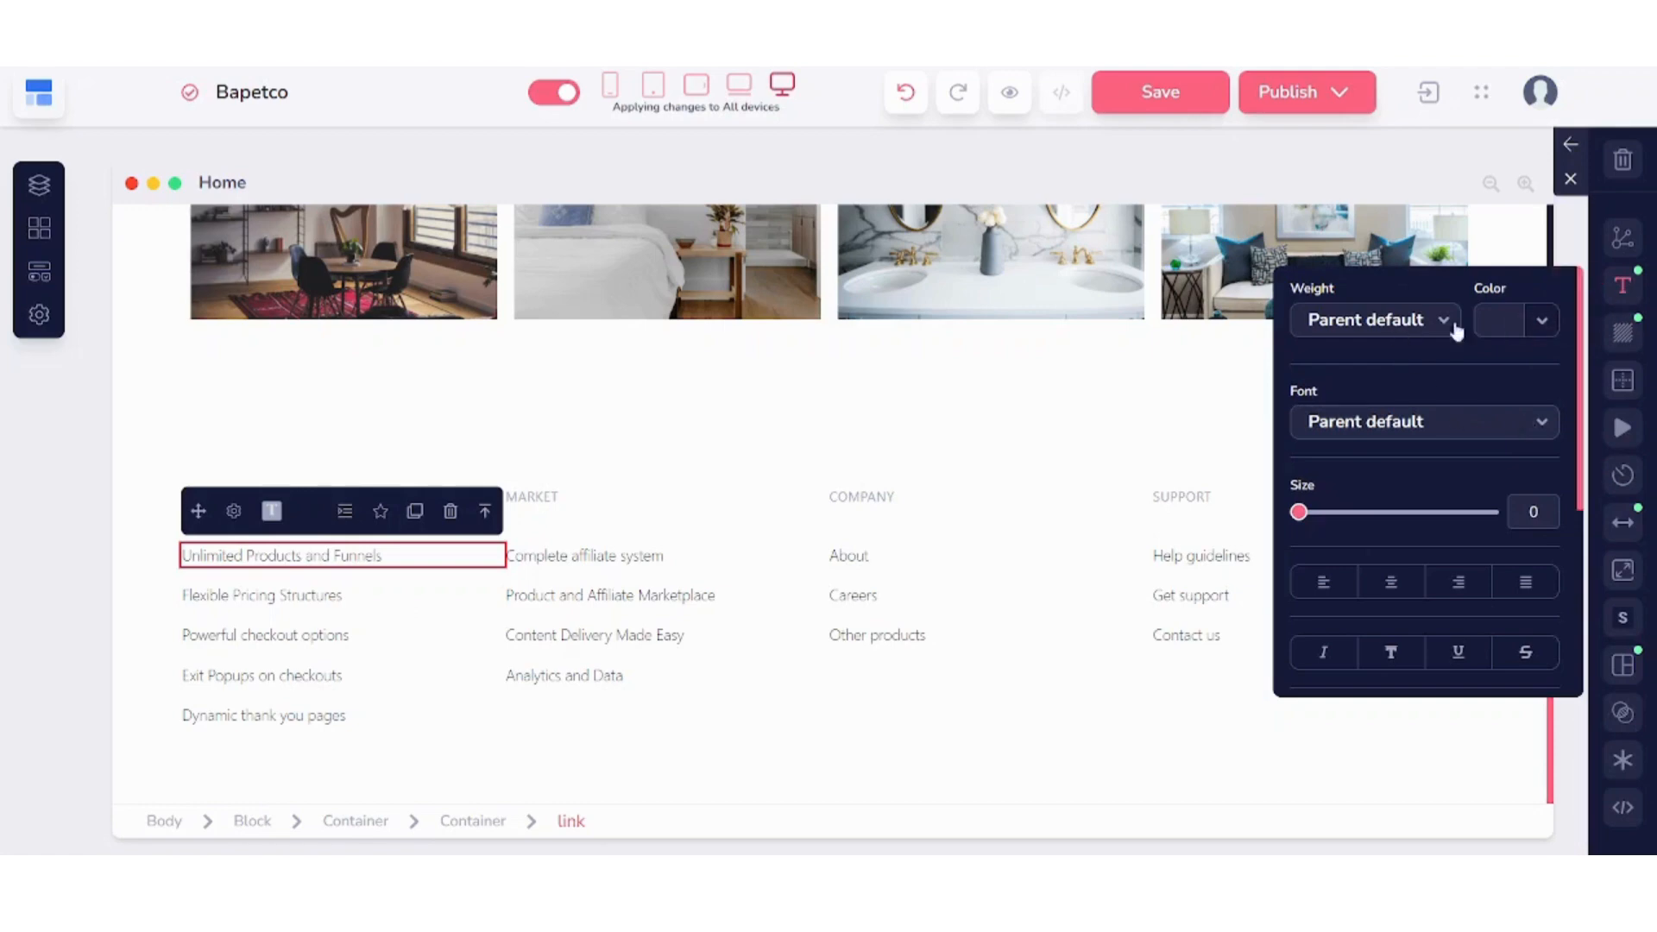
{"action": "left_click", "coordinate": [1379, 328]}
{"action": "left_click", "coordinate": [1378, 328]}
{"action": "left_click", "coordinate": [1533, 424]}
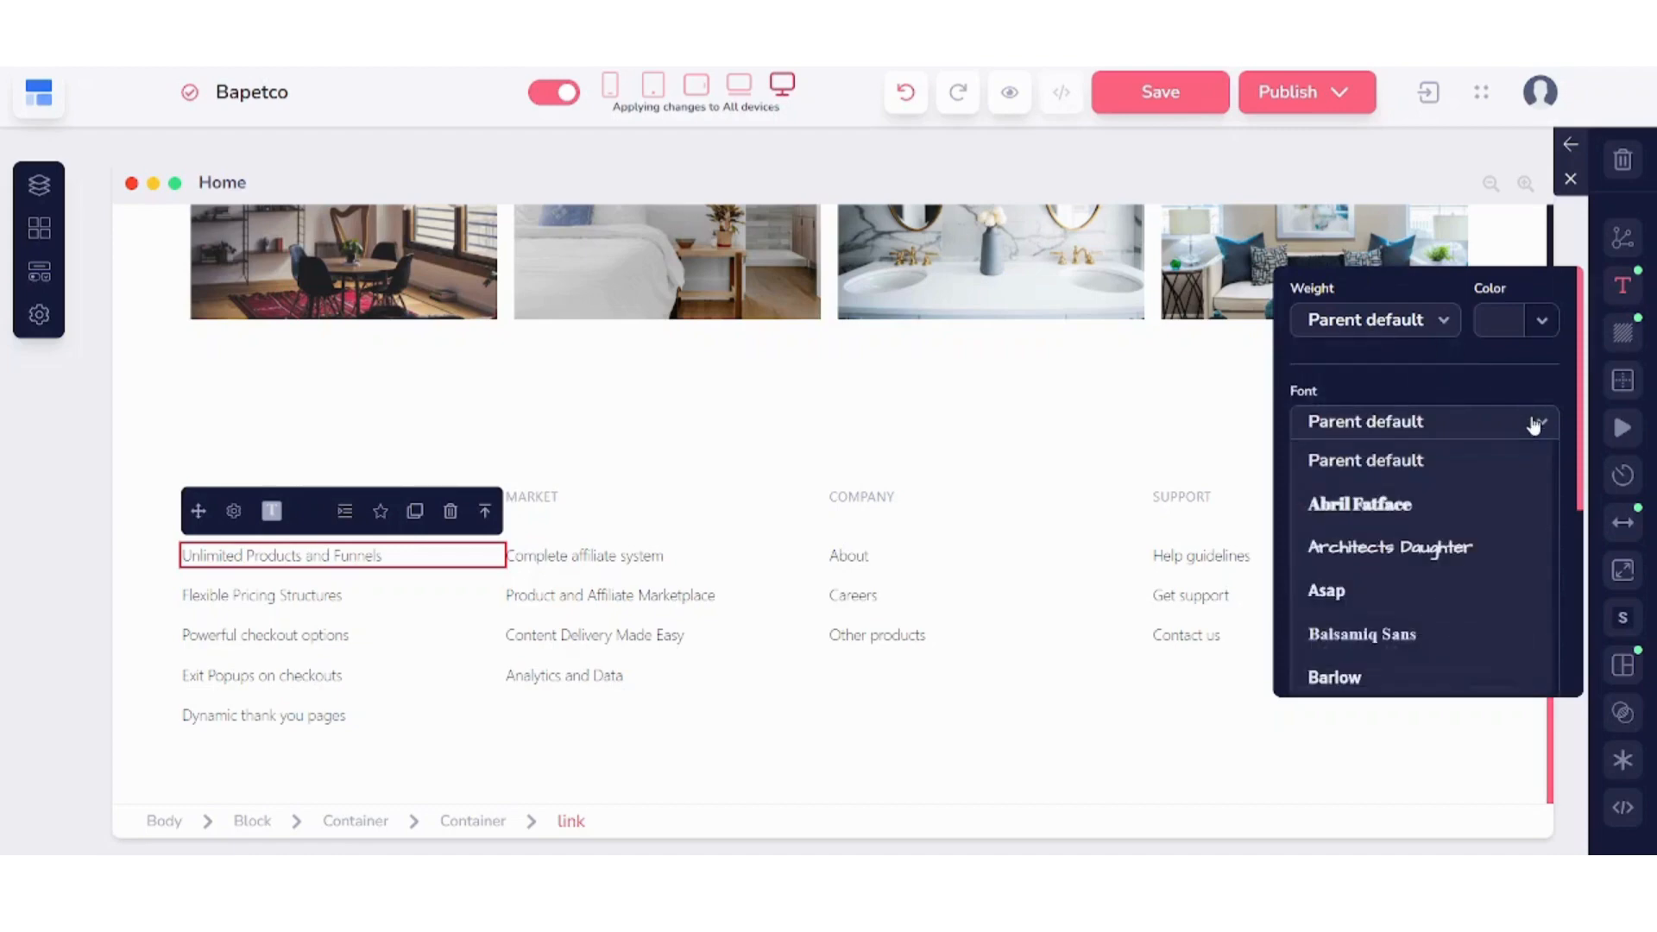
{"action": "left_click", "coordinate": [1530, 423]}
{"action": "mouse_move", "coordinate": [1302, 515]}
{"action": "left_mouse_down"}
{"action": "mouse_move", "coordinate": [1368, 516]}
{"action": "mouse_move", "coordinate": [1279, 516]}
{"action": "left_mouse_up"}
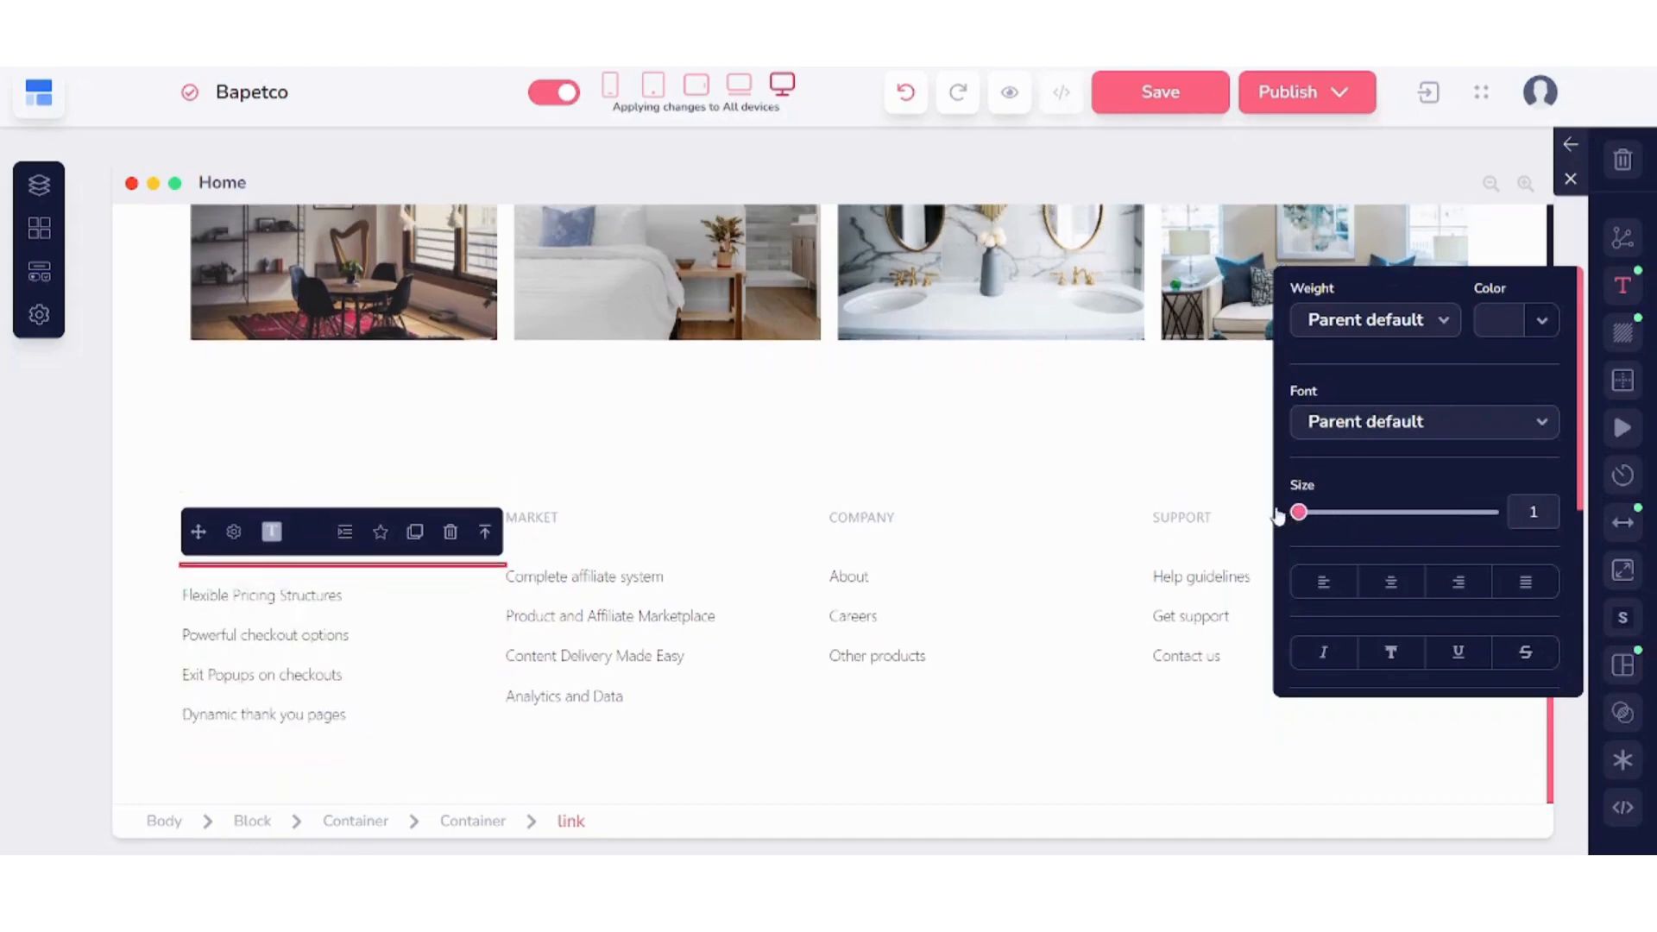
{"action": "left_click", "coordinate": [1363, 580]}
{"action": "left_click", "coordinate": [1314, 580]}
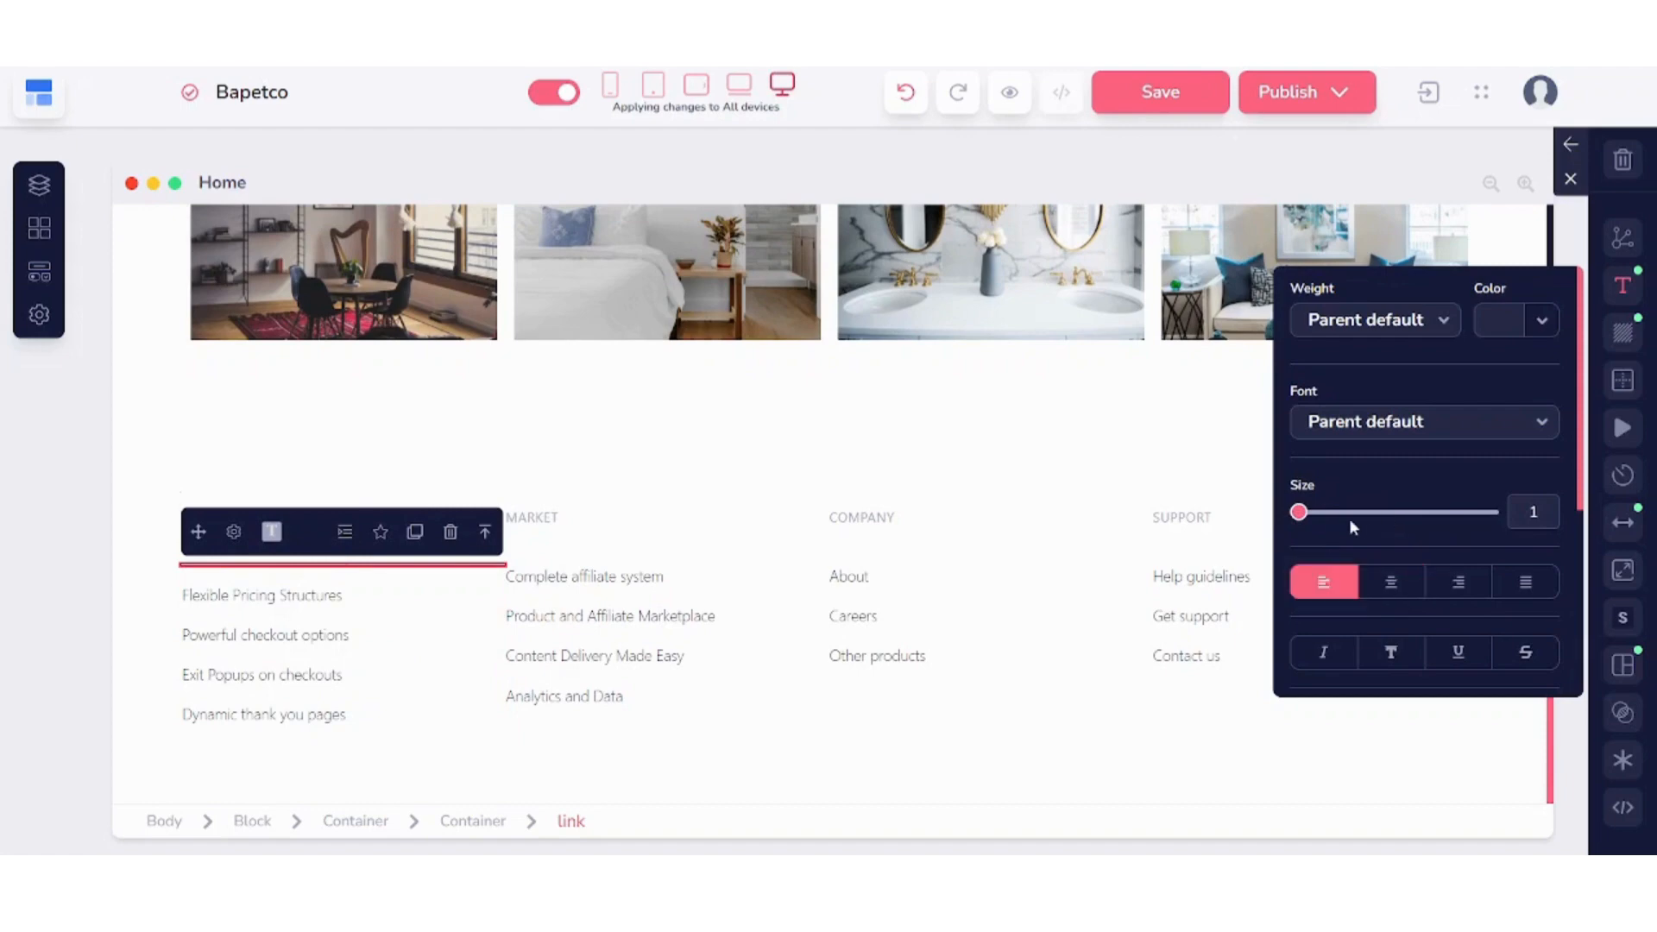
{"action": "left_click_drag", "start_coordinate": [1303, 524], "coordinate": [1330, 524]}
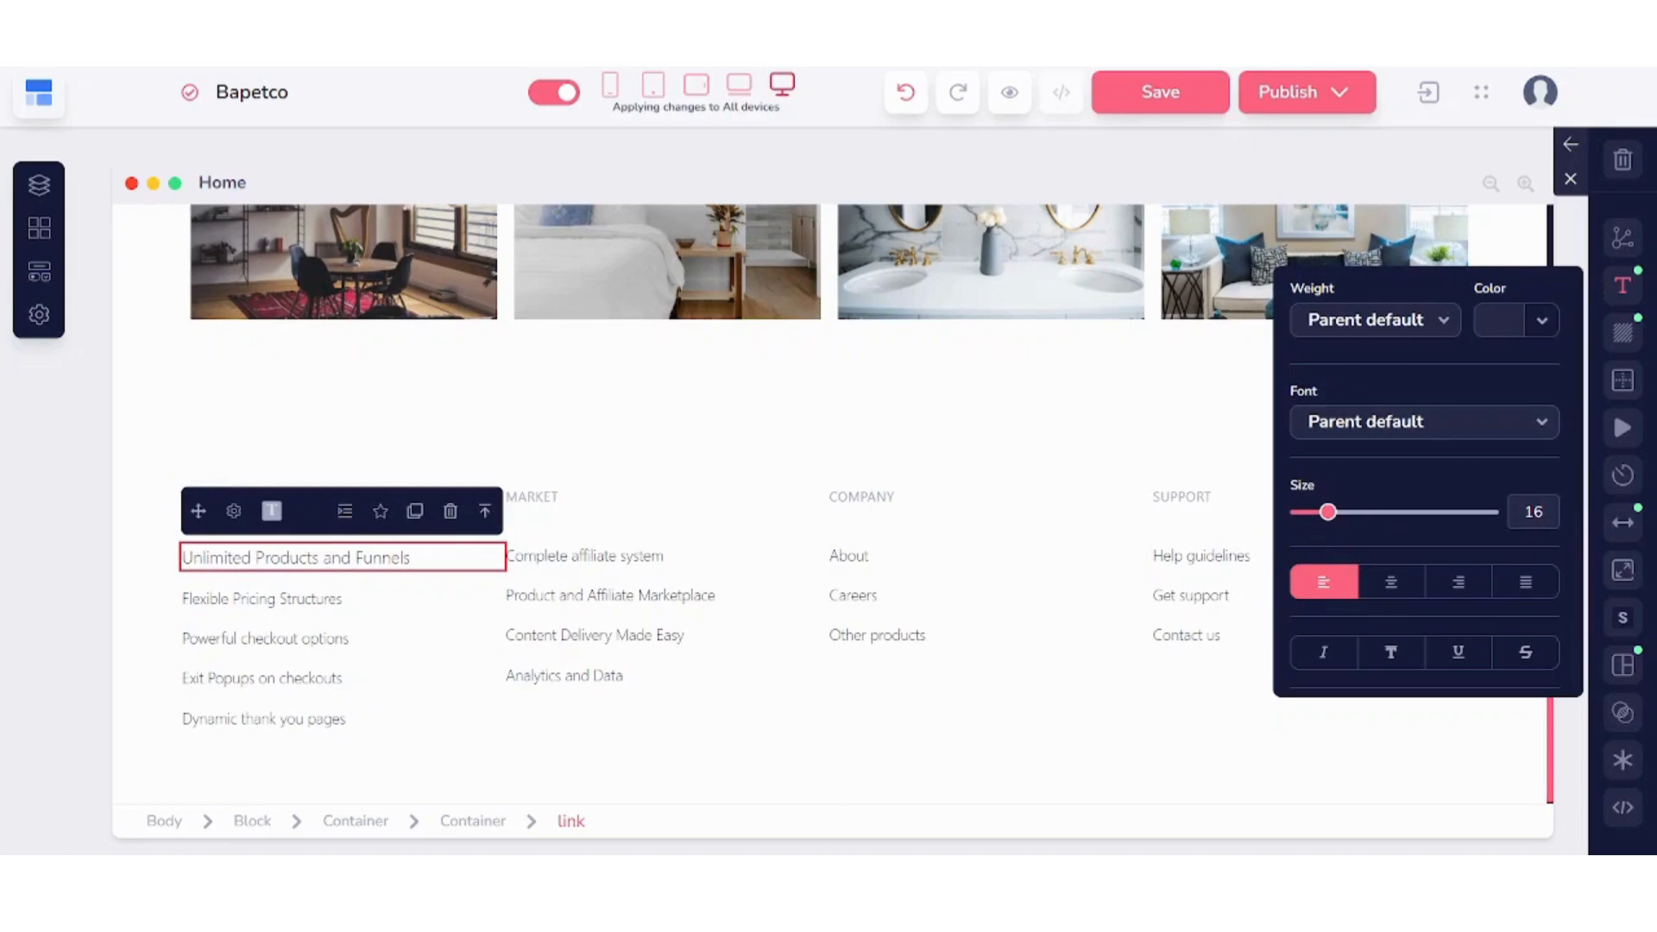
{"action": "left_click", "coordinate": [1622, 286]}
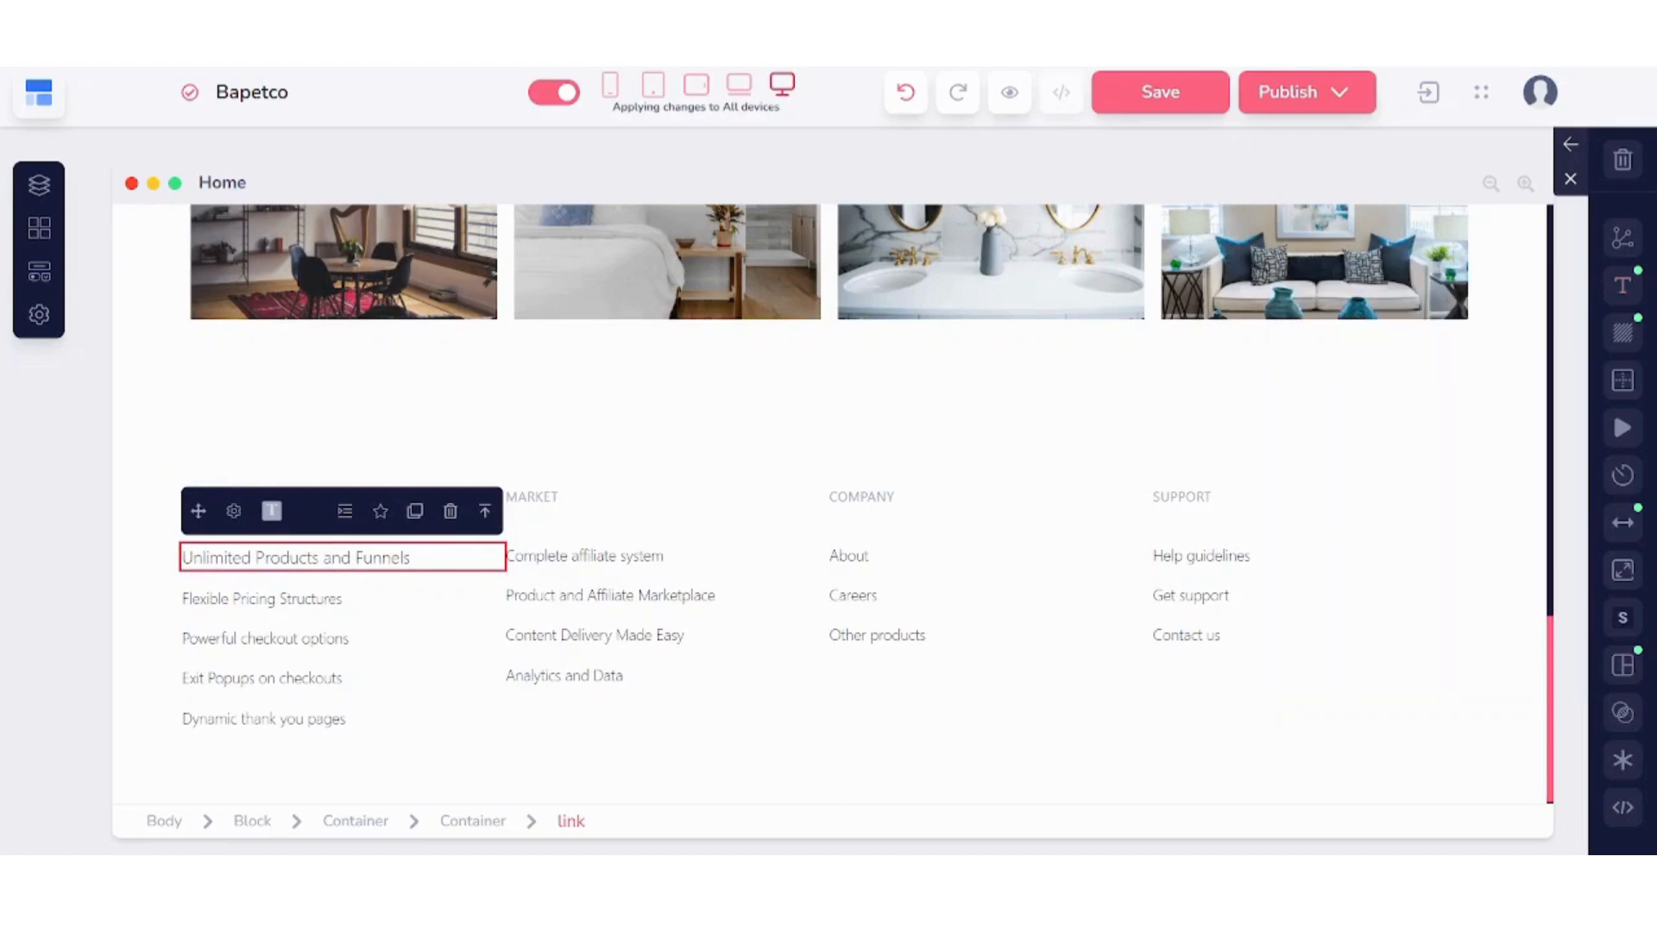
- Browse the Designer block library's categories, including the Empty blocks layouts, and return to the page without adding a block
{"action": "left_click", "coordinate": [39, 228]}
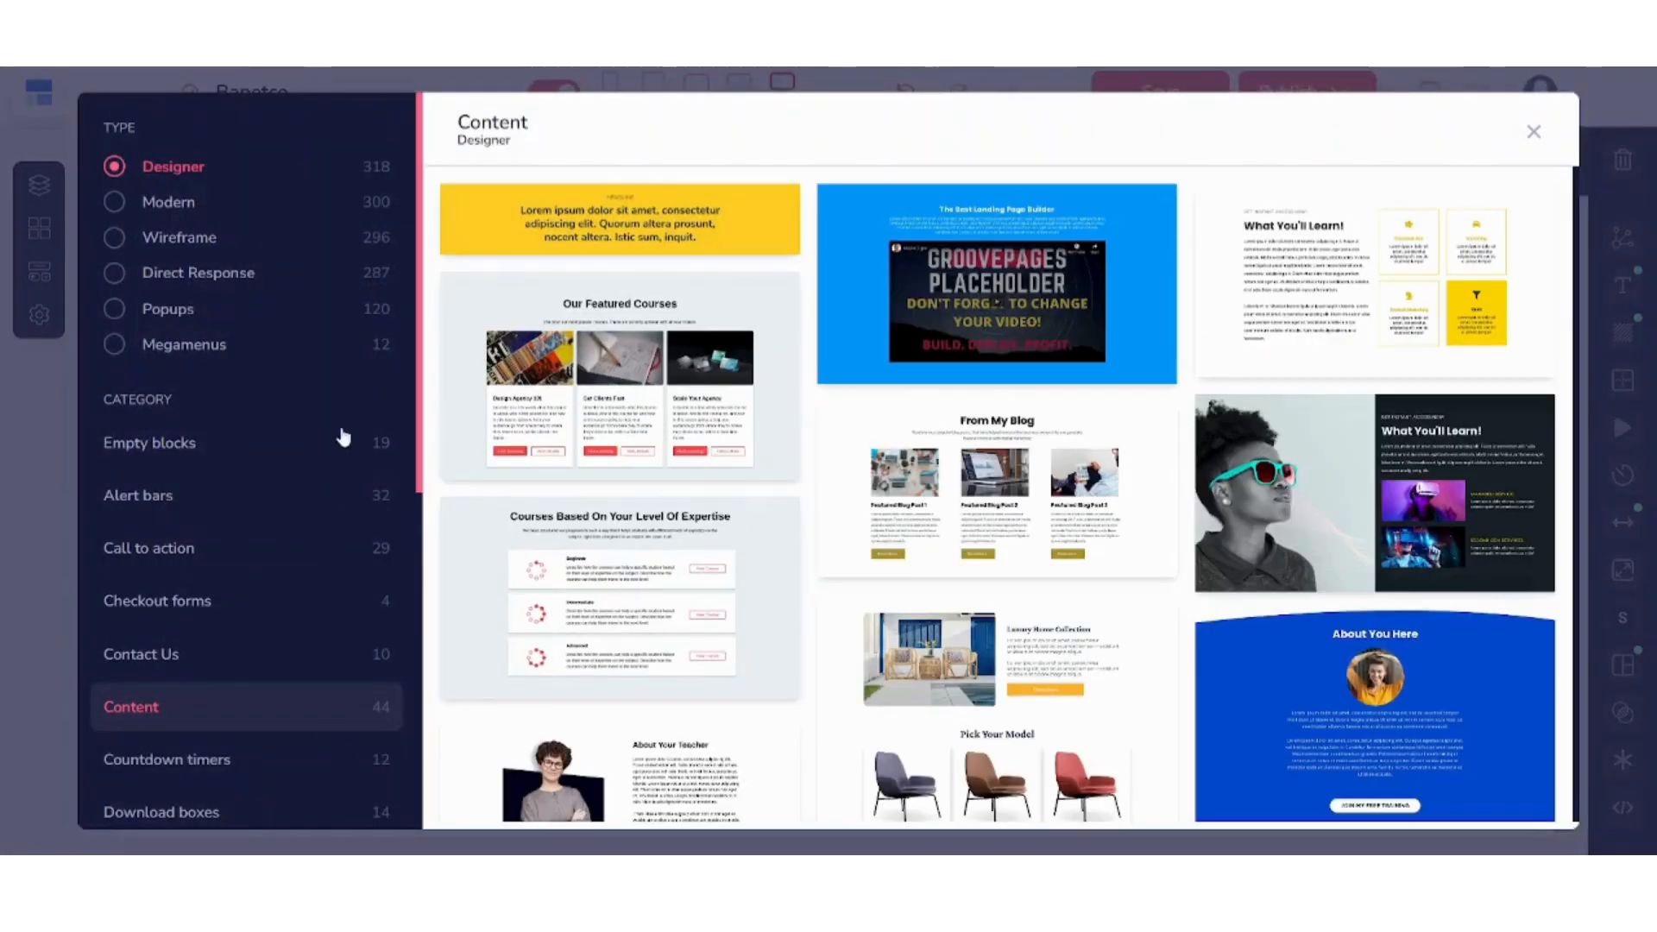
{"action": "left_click_drag", "start_coordinate": [421, 408], "coordinate": [444, 688]}
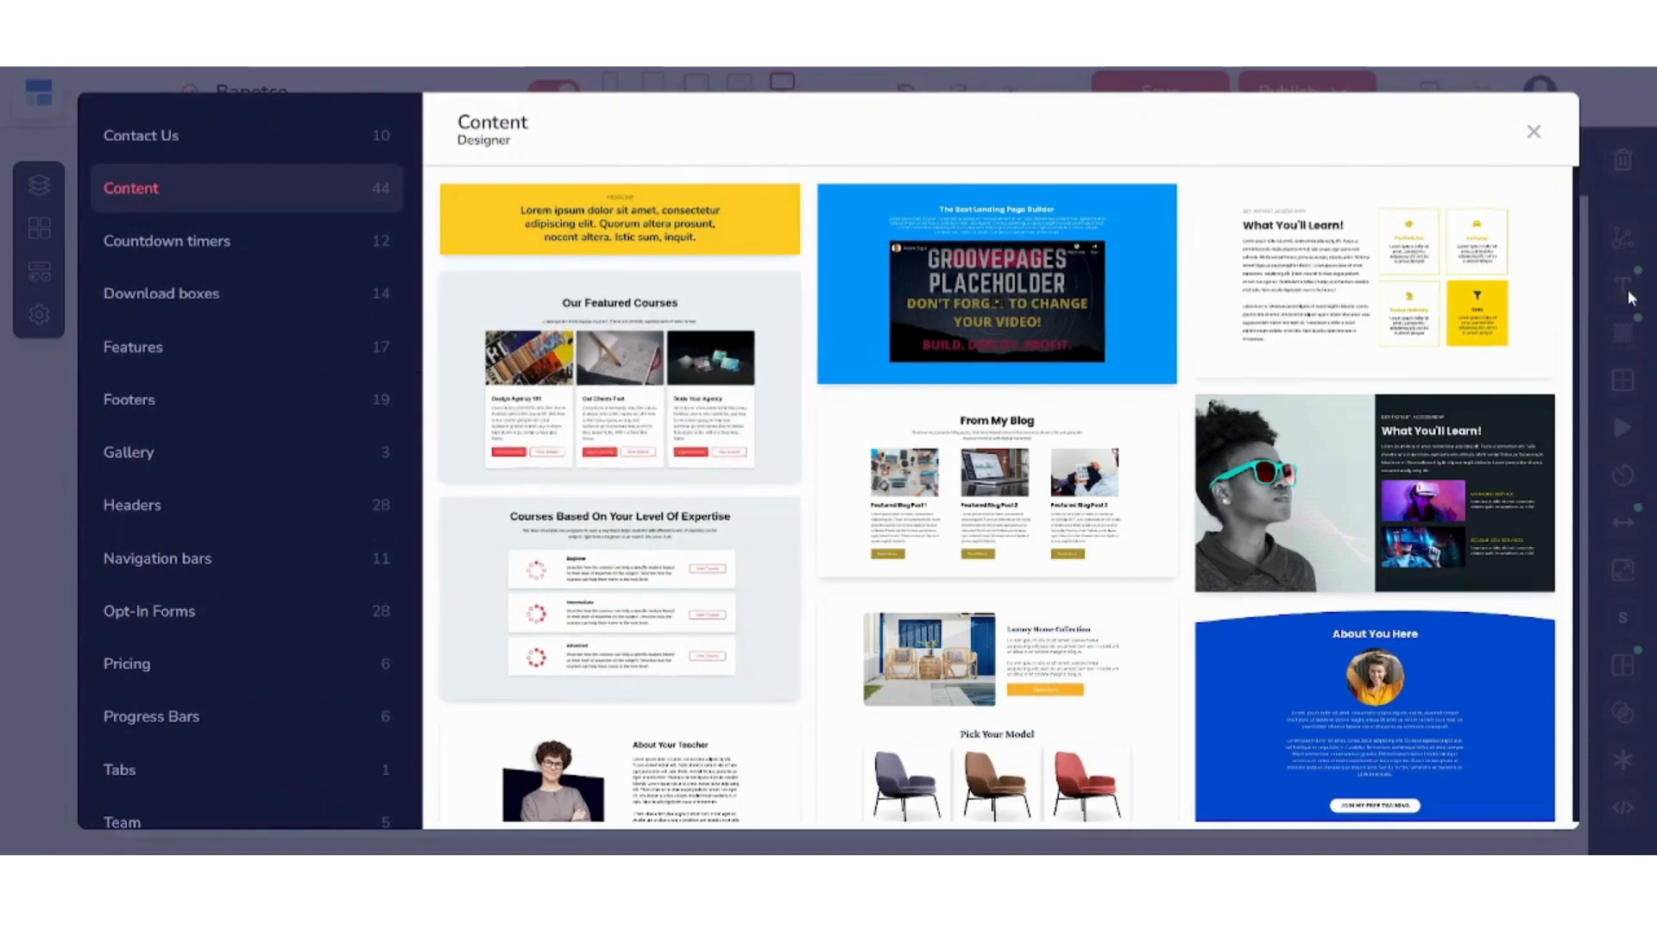
{"action": "left_click_drag", "start_coordinate": [1576, 257], "coordinate": [1473, 84]}
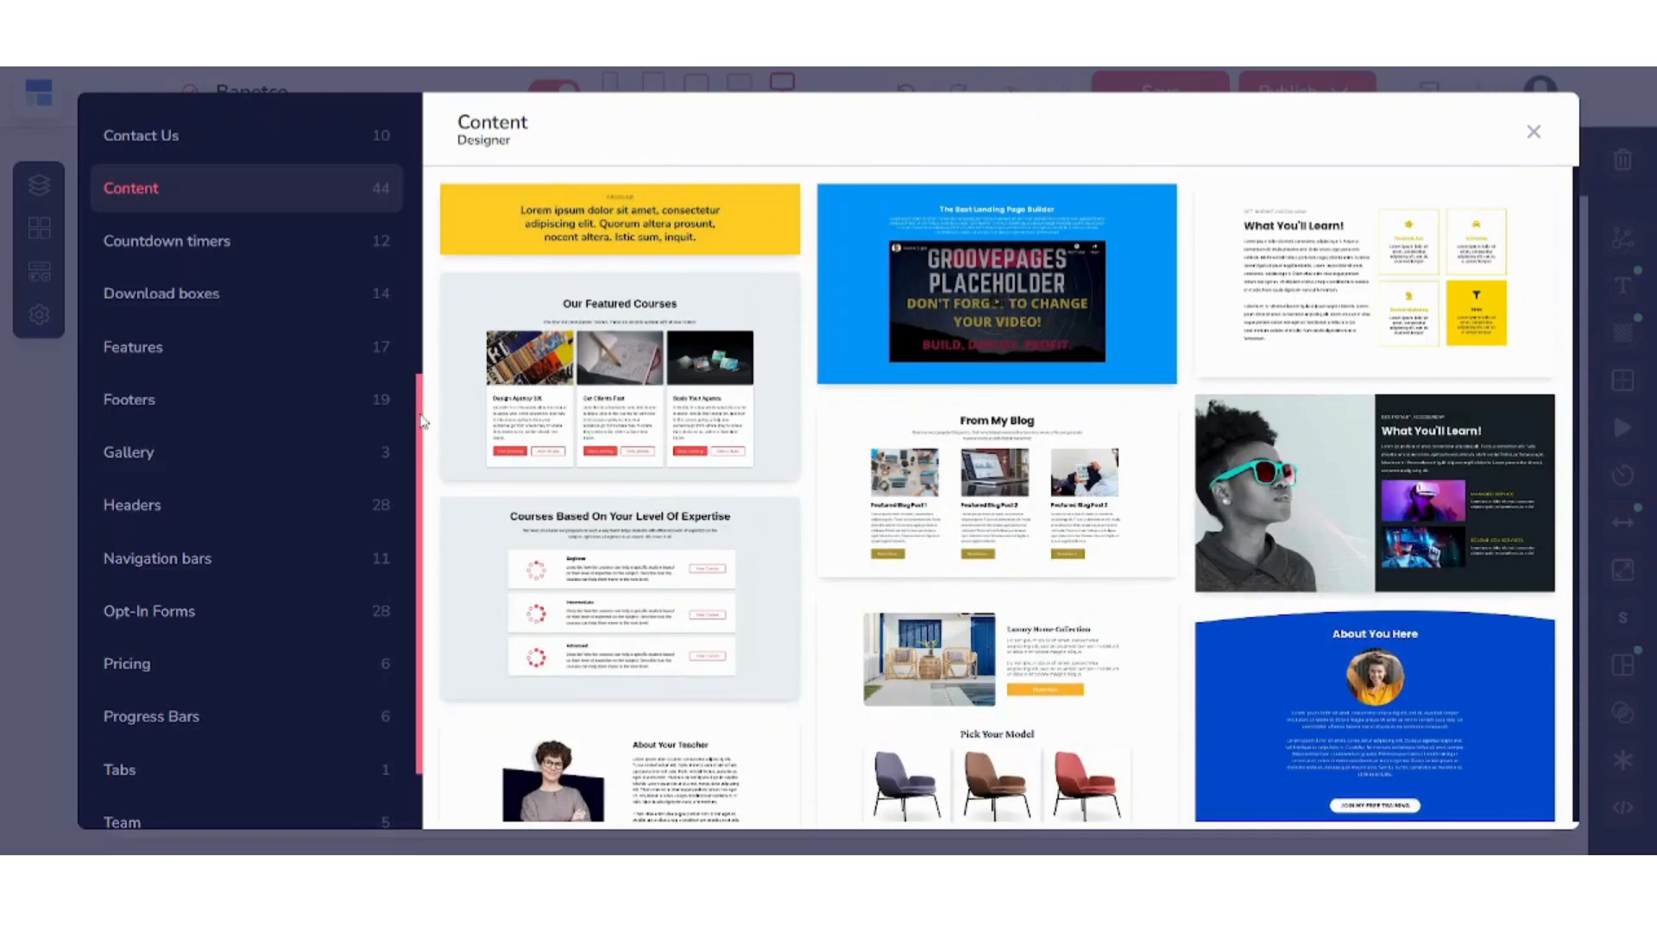
{"action": "left_click_drag", "start_coordinate": [423, 421], "coordinate": [407, 156]}
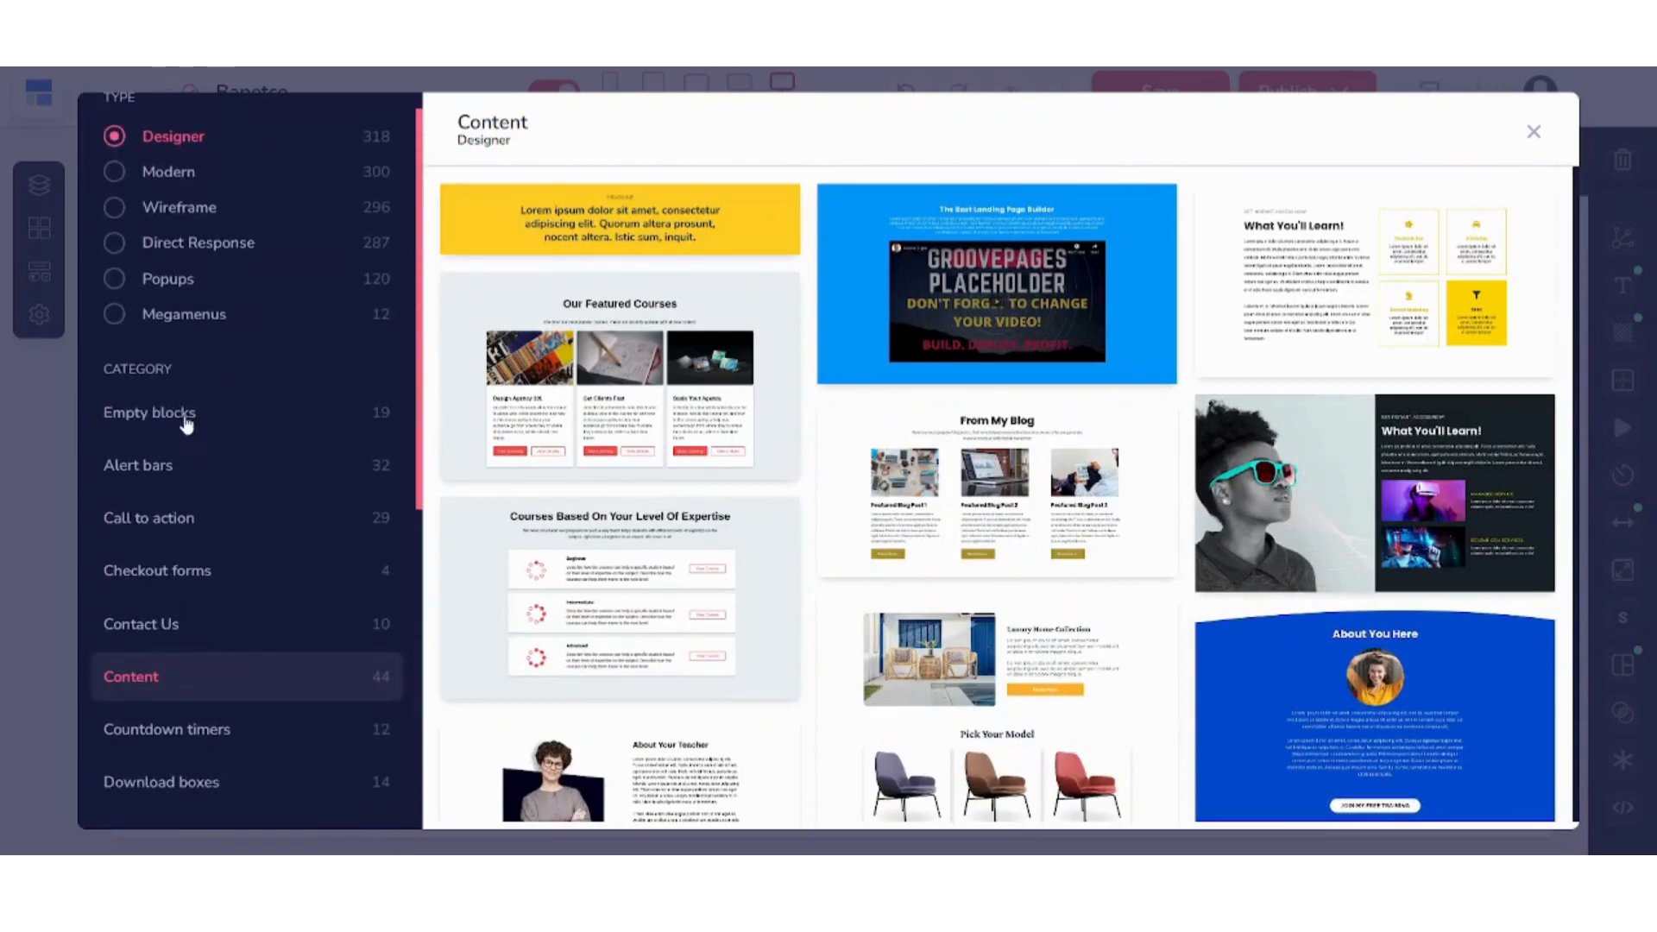
{"action": "left_click", "coordinate": [179, 413]}
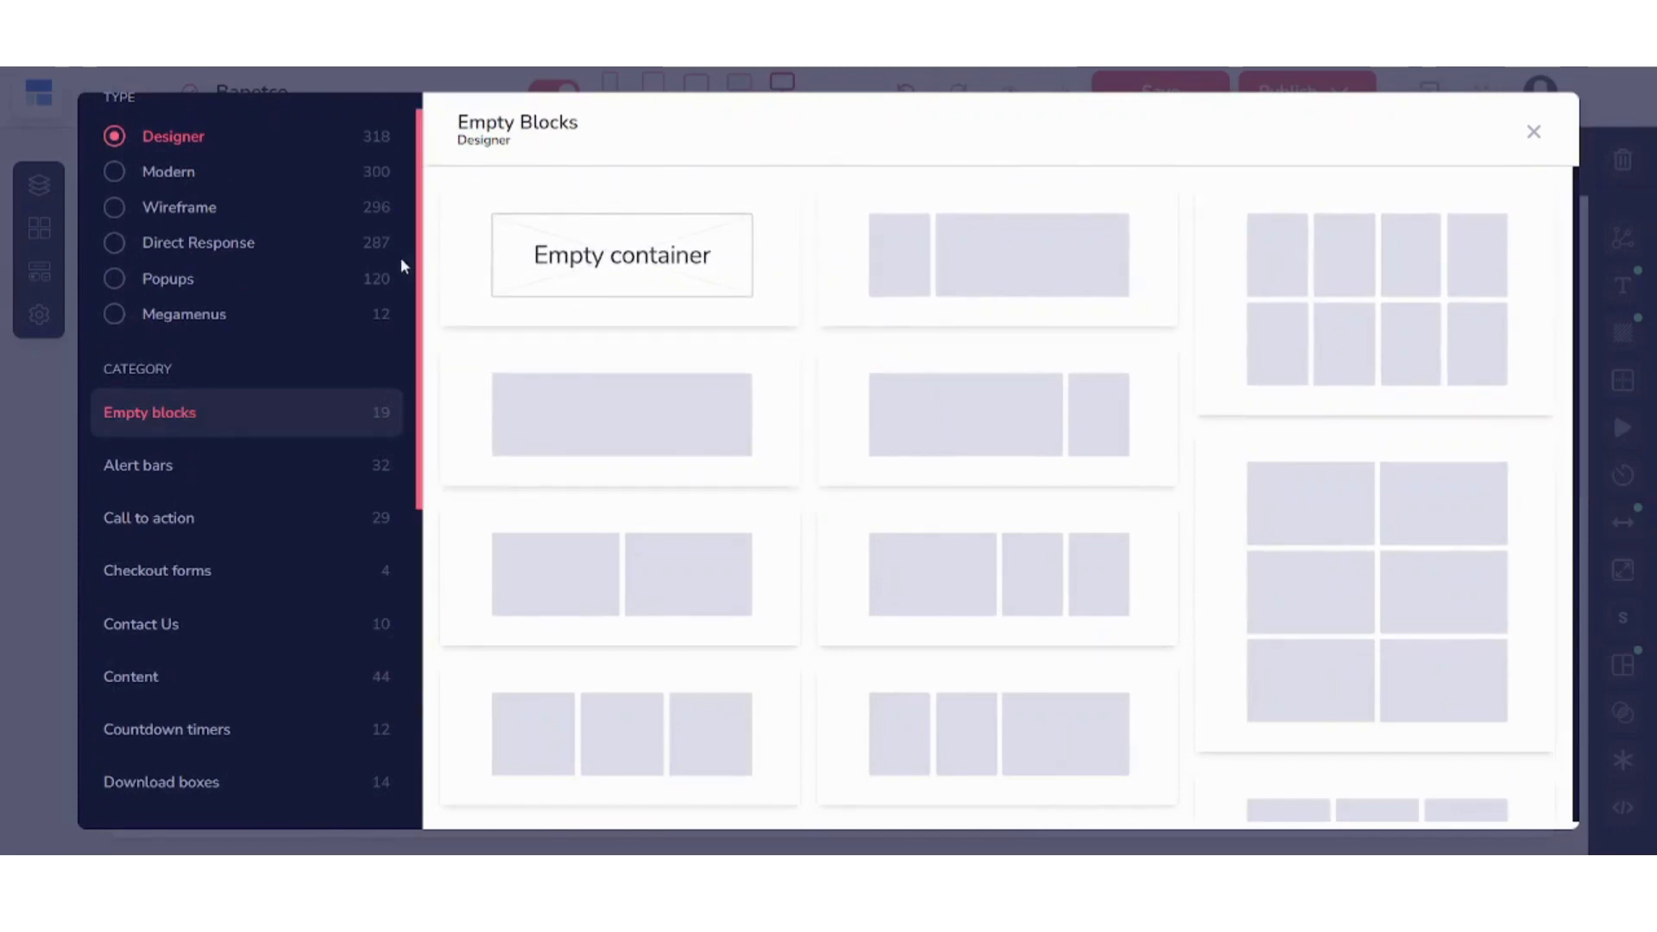
{"action": "left_click_drag", "start_coordinate": [418, 277], "coordinate": [484, 429]}
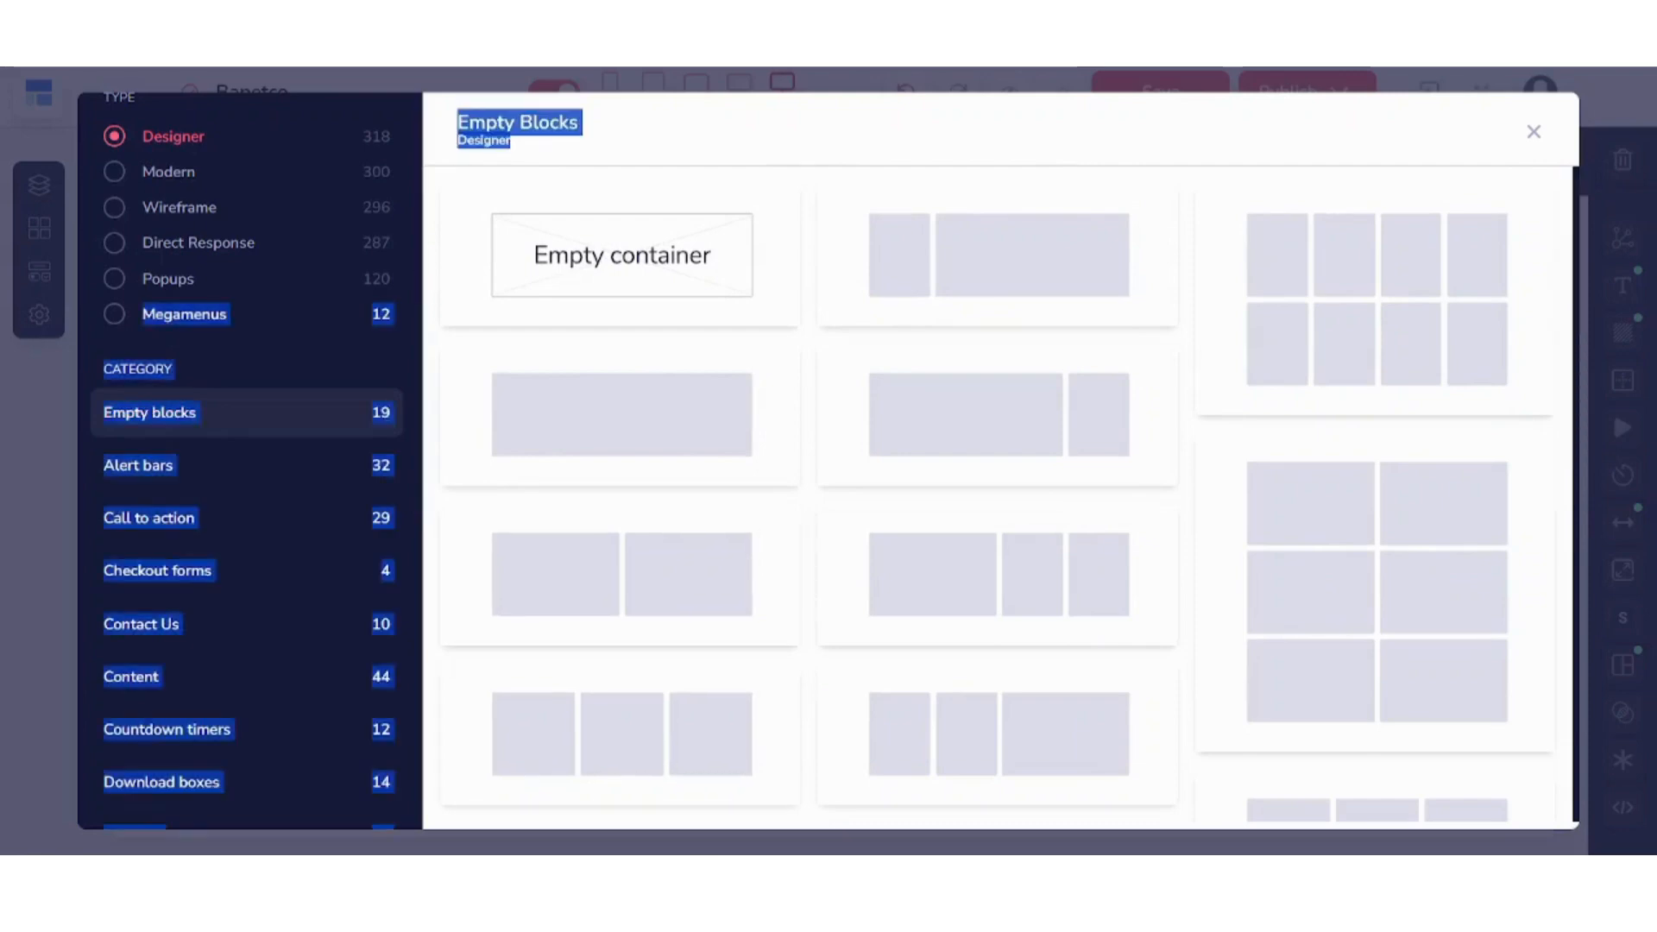
{"action": "left_click", "coordinate": [430, 345]}
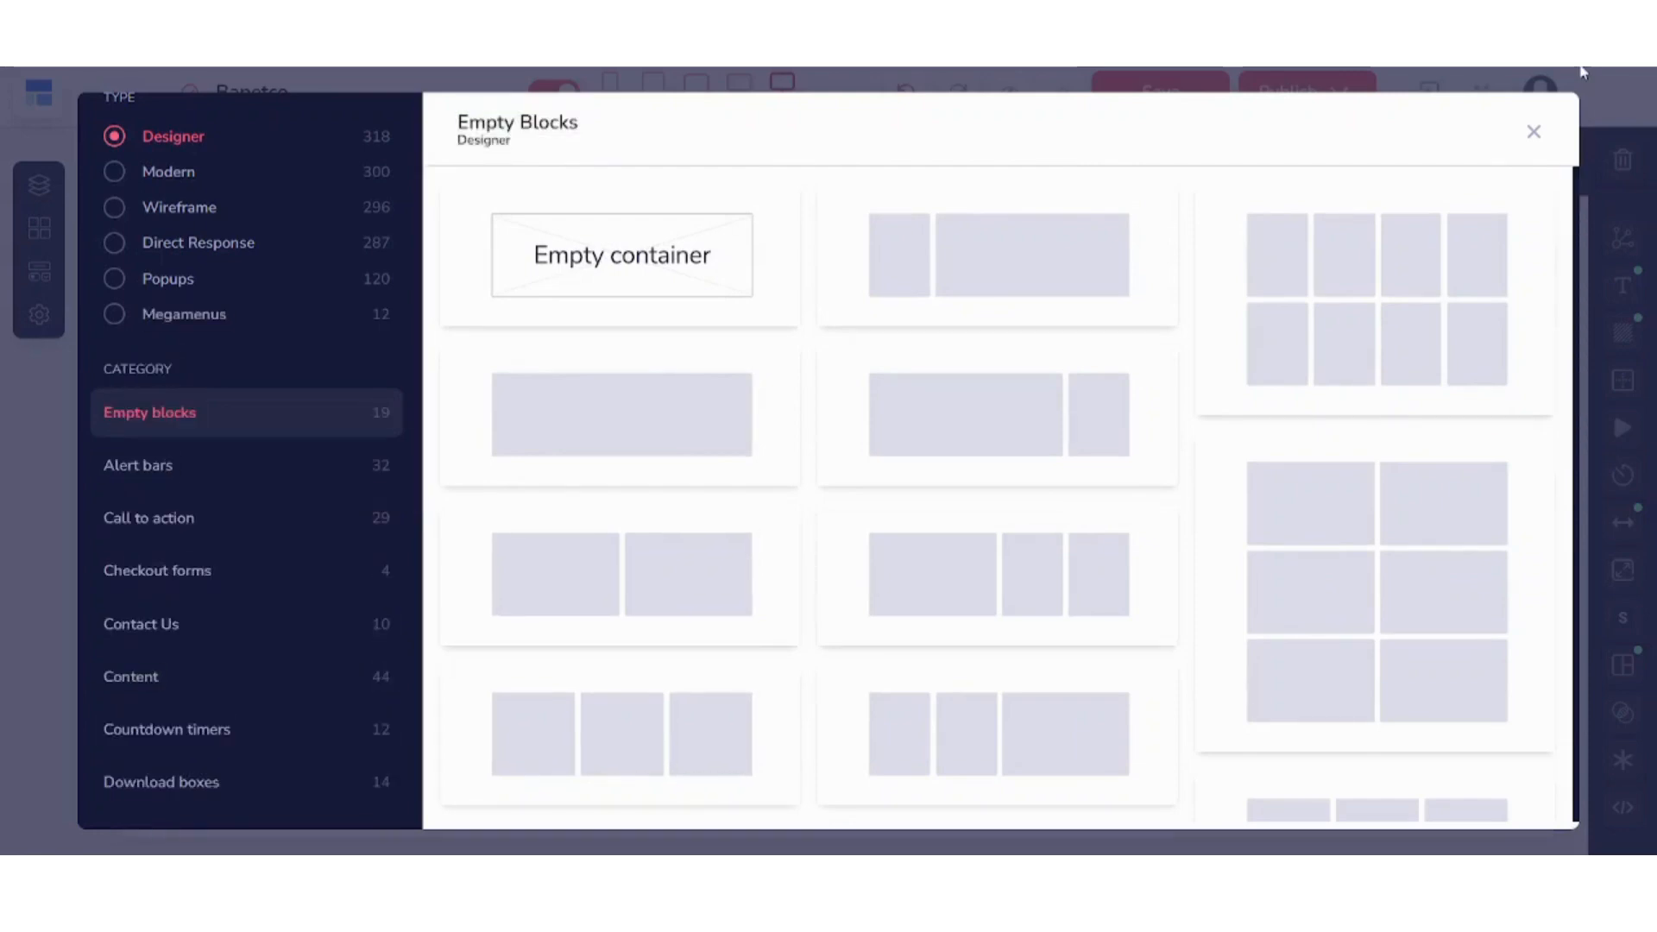
{"action": "left_click", "coordinate": [1544, 130]}
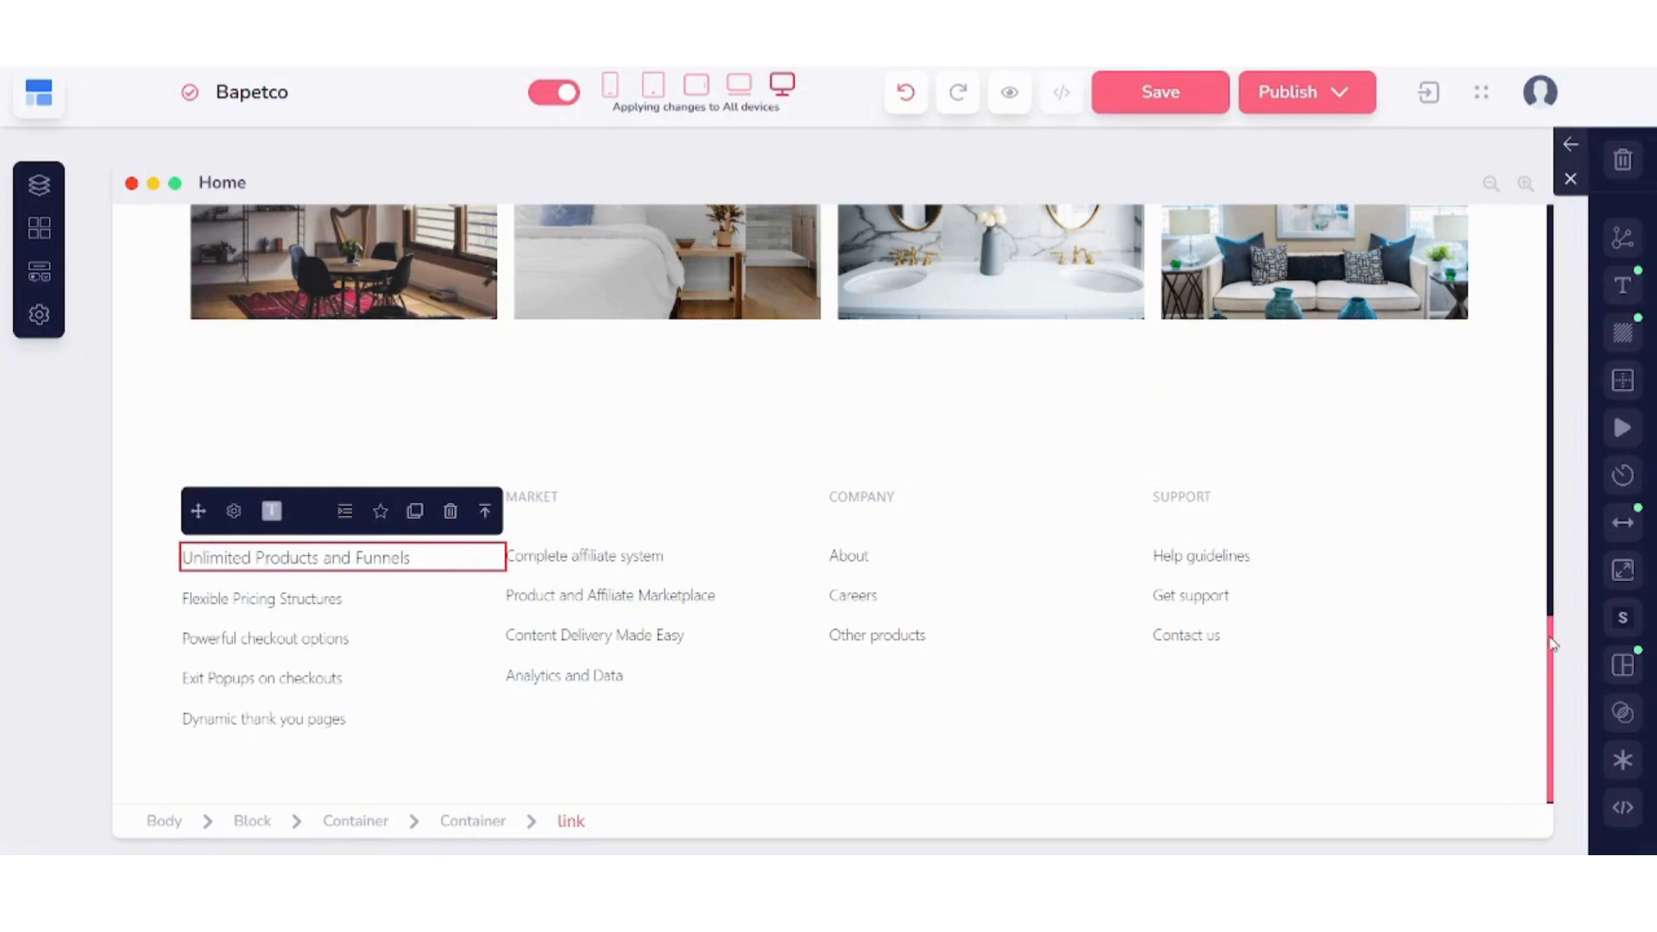
- Inspect the image settings and image library for the first gallery photo, and close both without replacing the photo
{"action": "left_click_drag", "start_coordinate": [1551, 643], "coordinate": [1485, 460]}
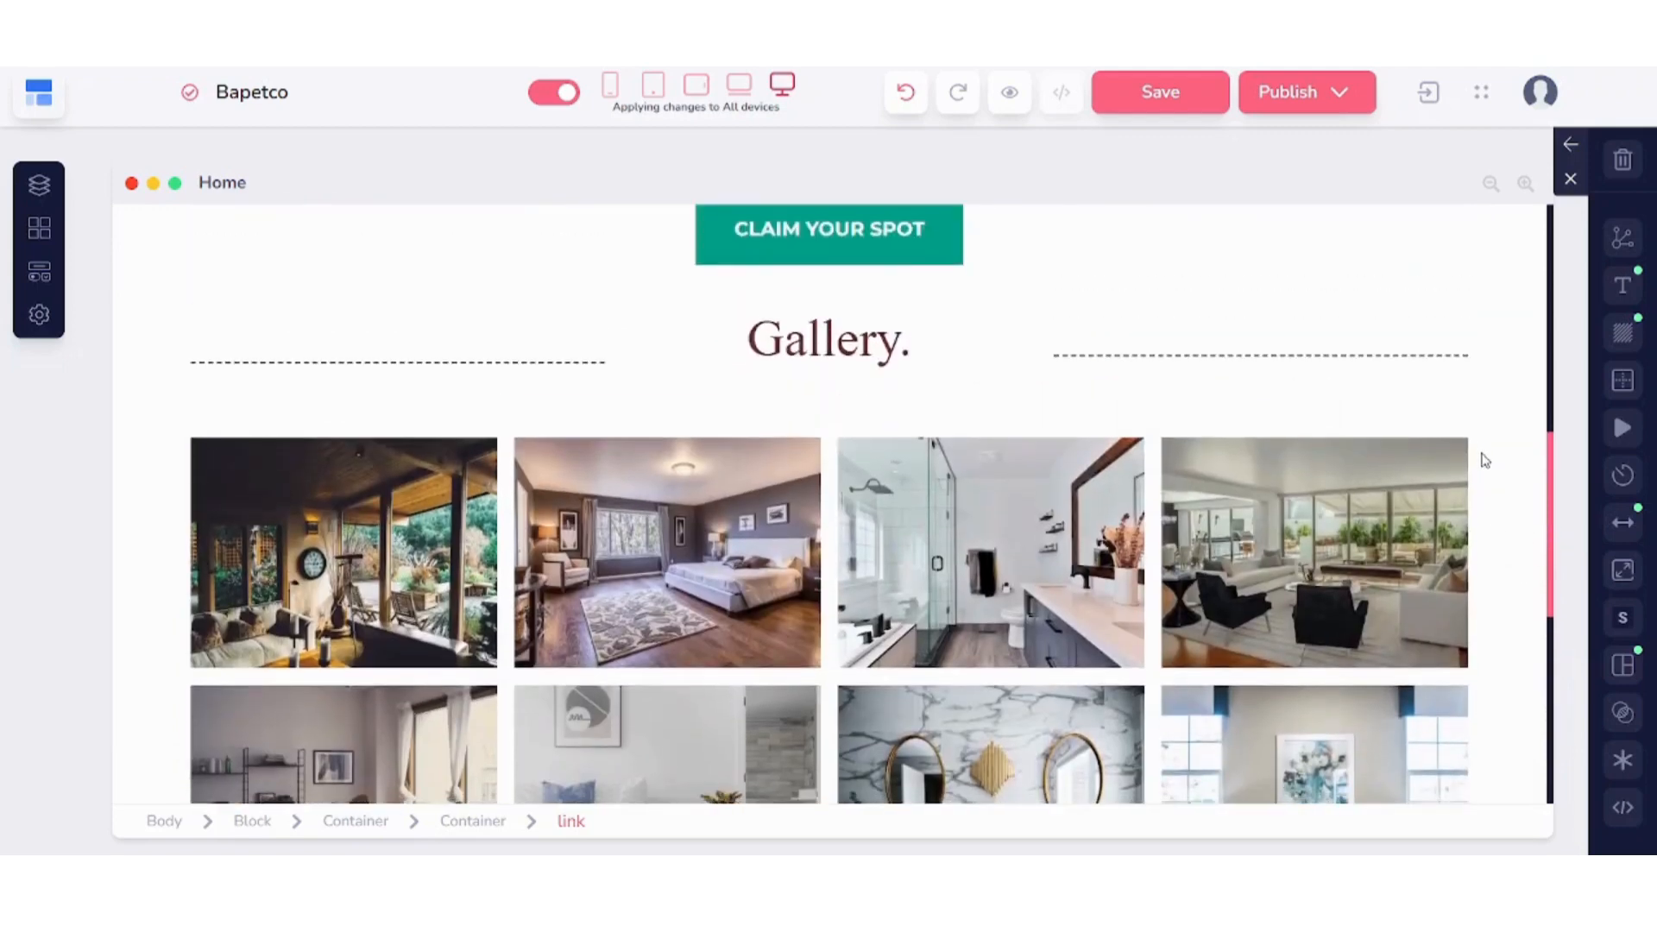
{"action": "scroll", "coordinate": [1485, 462], "scroll_direction": "down", "scroll_amount": 1}
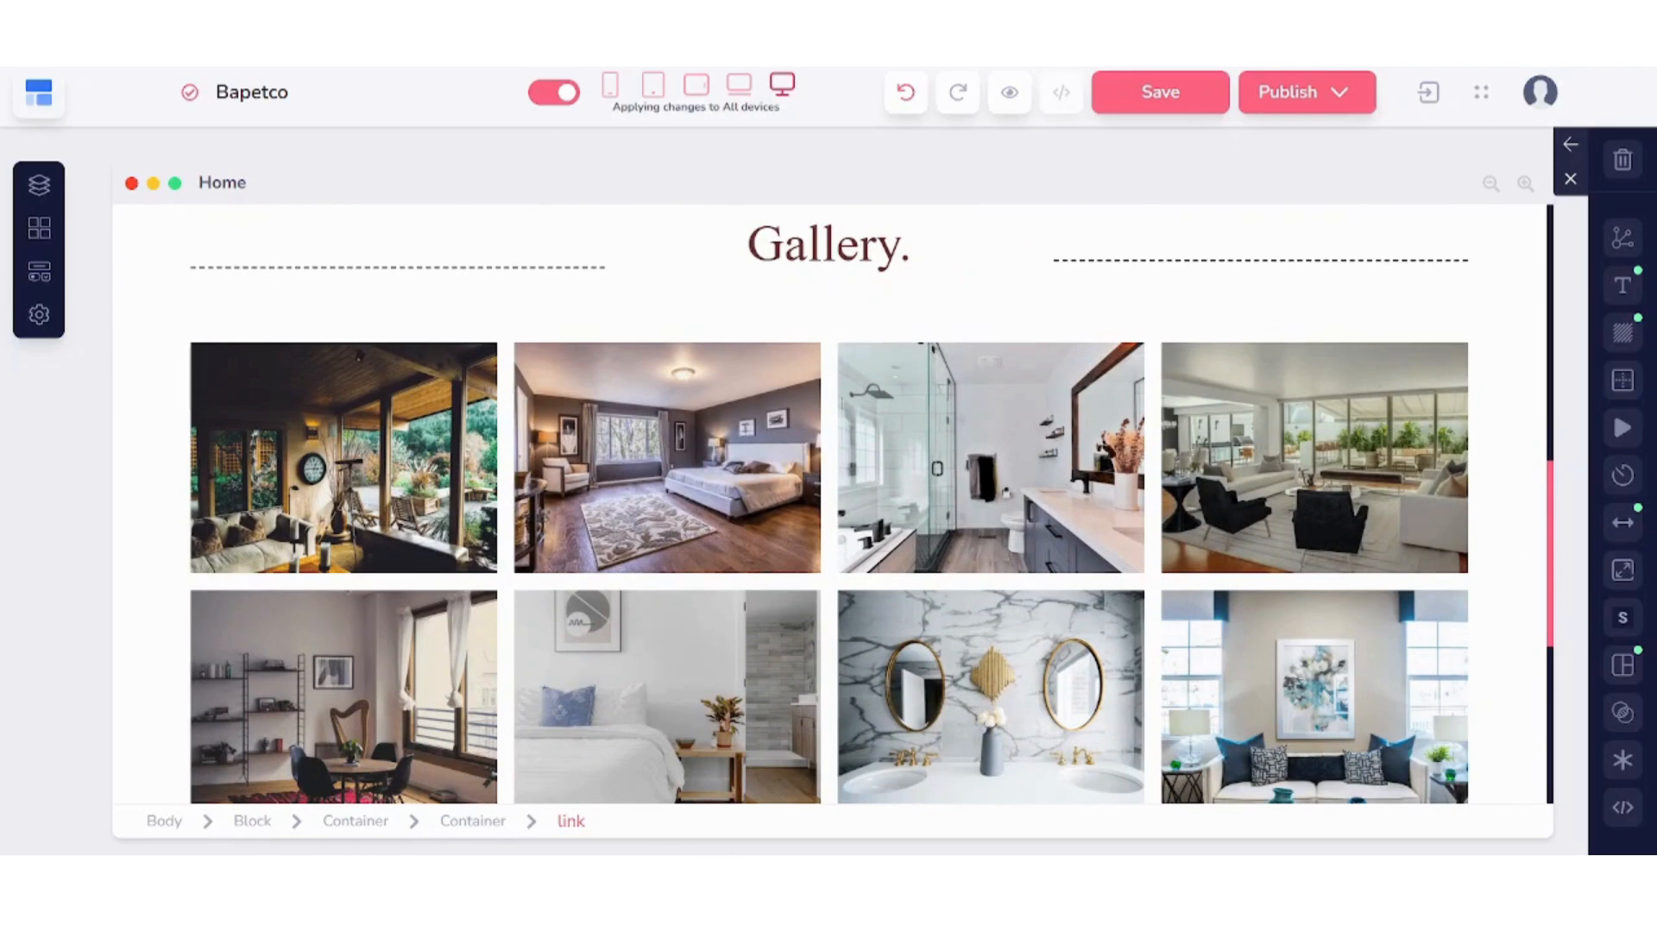
{"action": "left_click", "coordinate": [252, 821]}
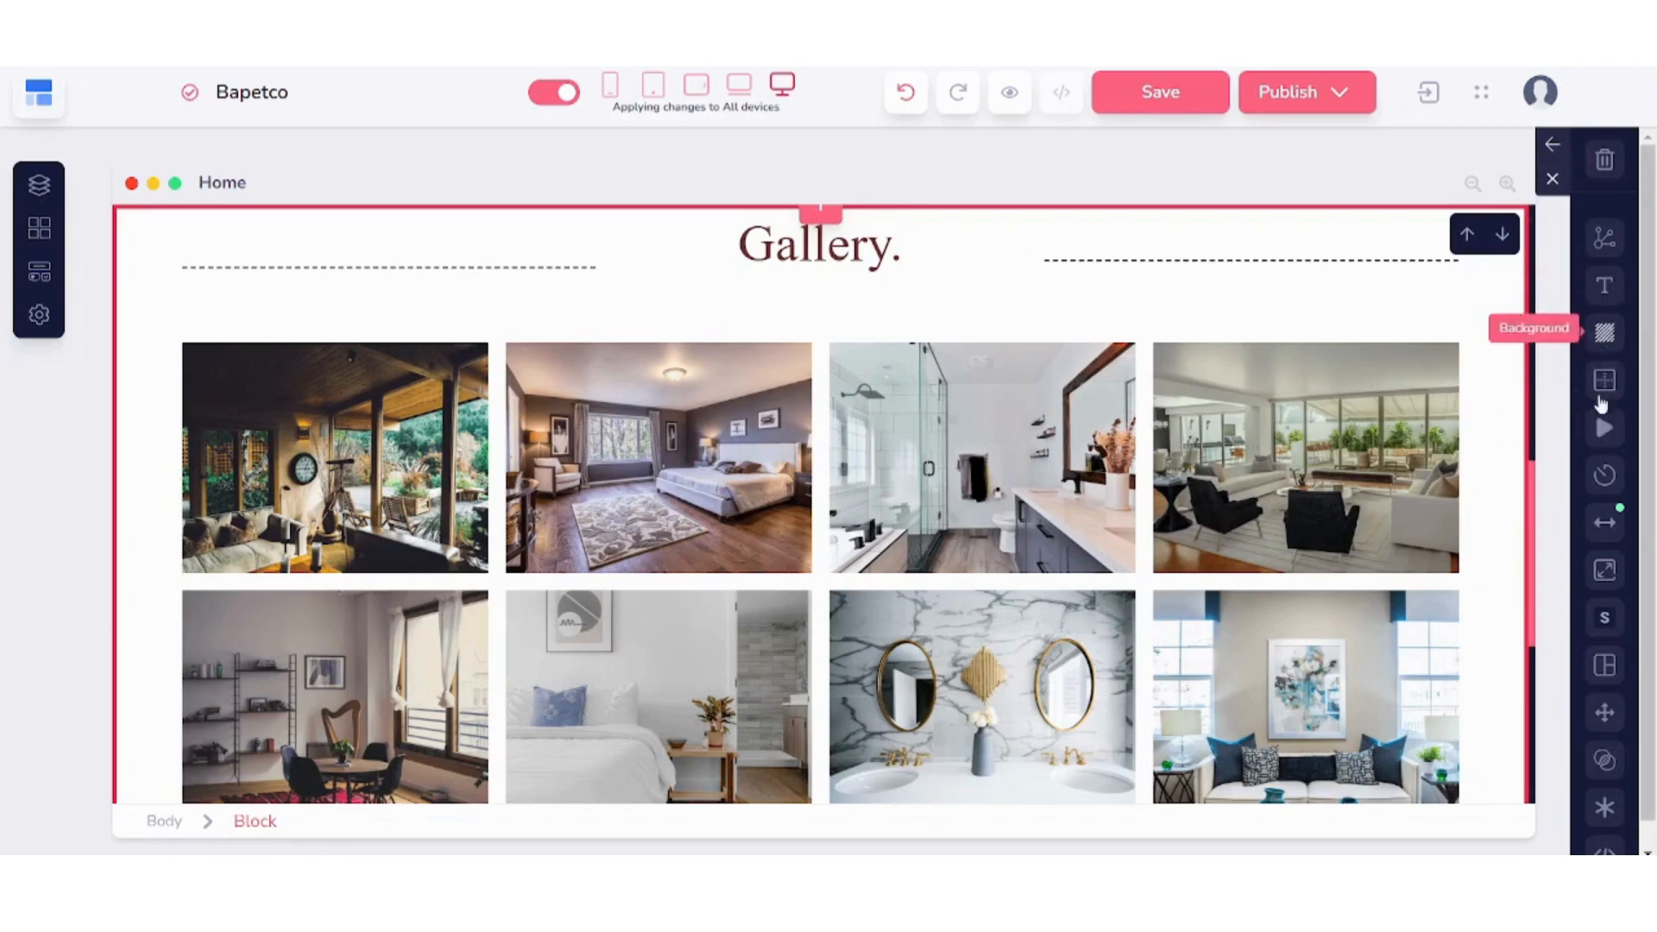
{"action": "left_click", "coordinate": [307, 469]}
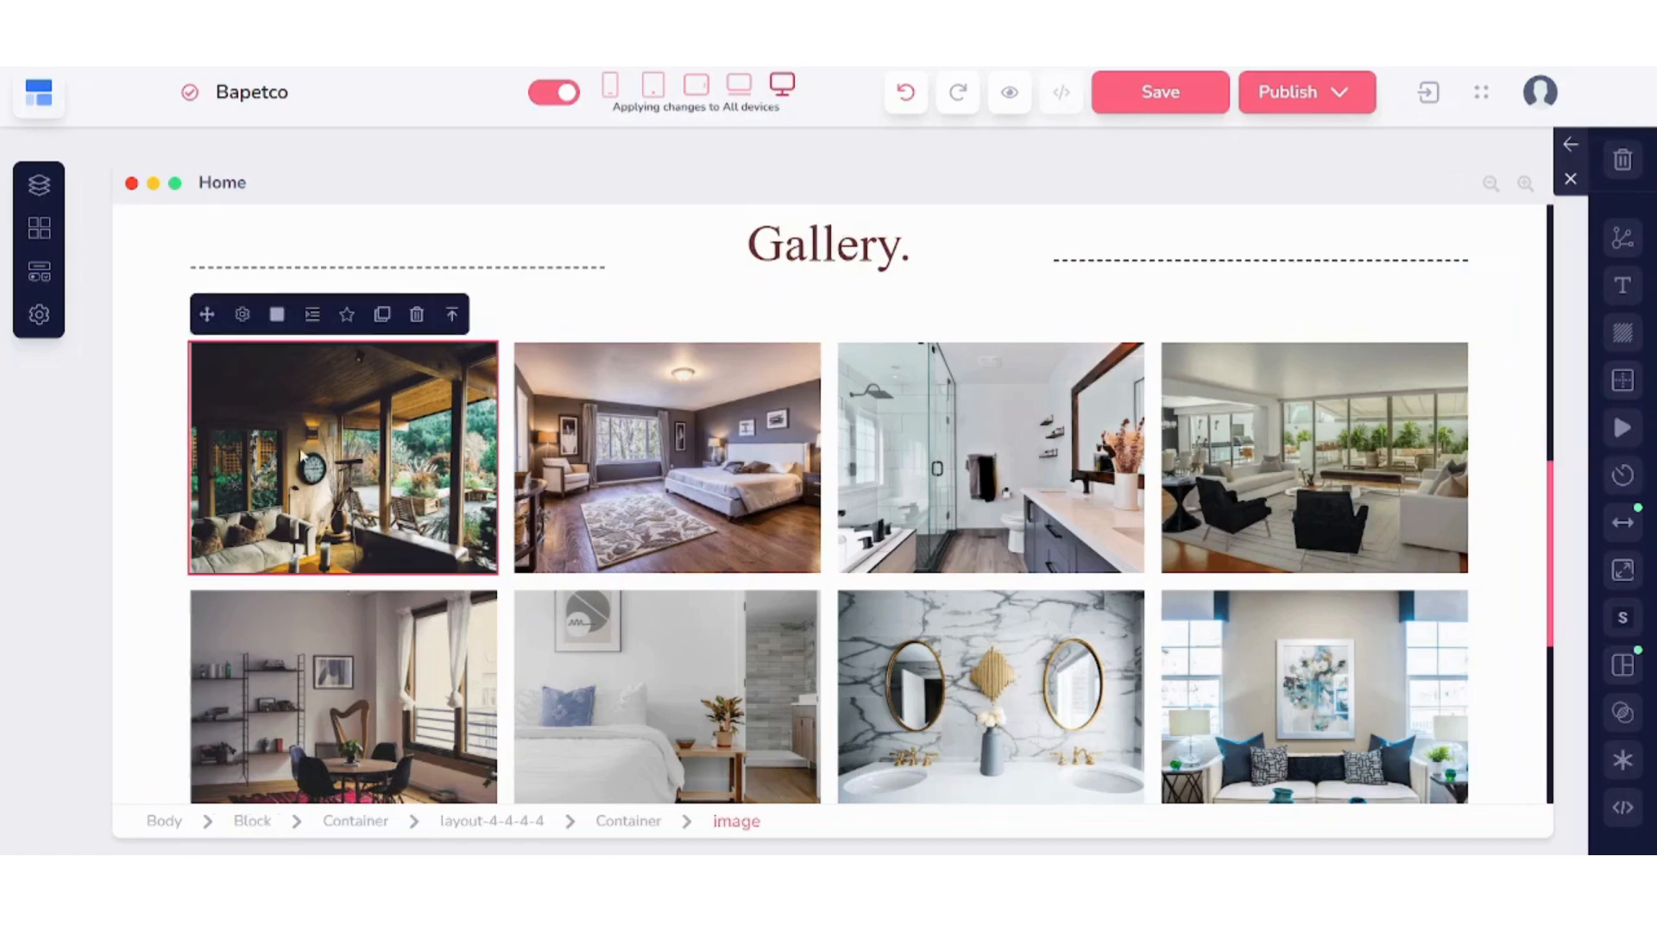
{"action": "left_click", "coordinate": [243, 315]}
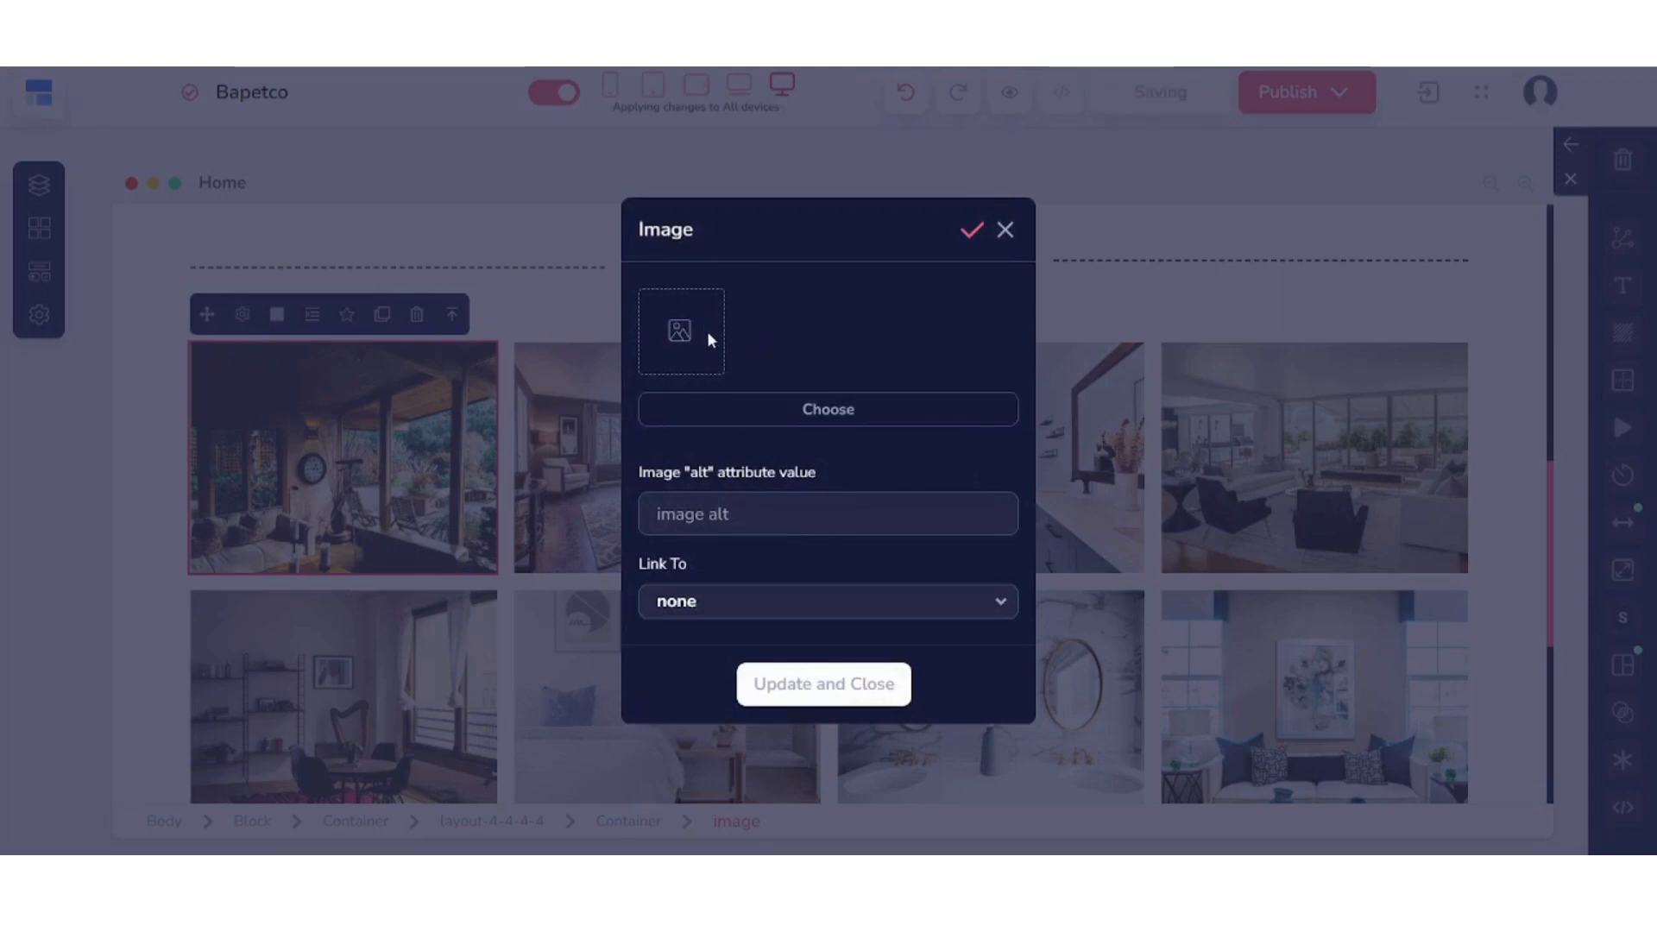
{"action": "left_click", "coordinate": [819, 428]}
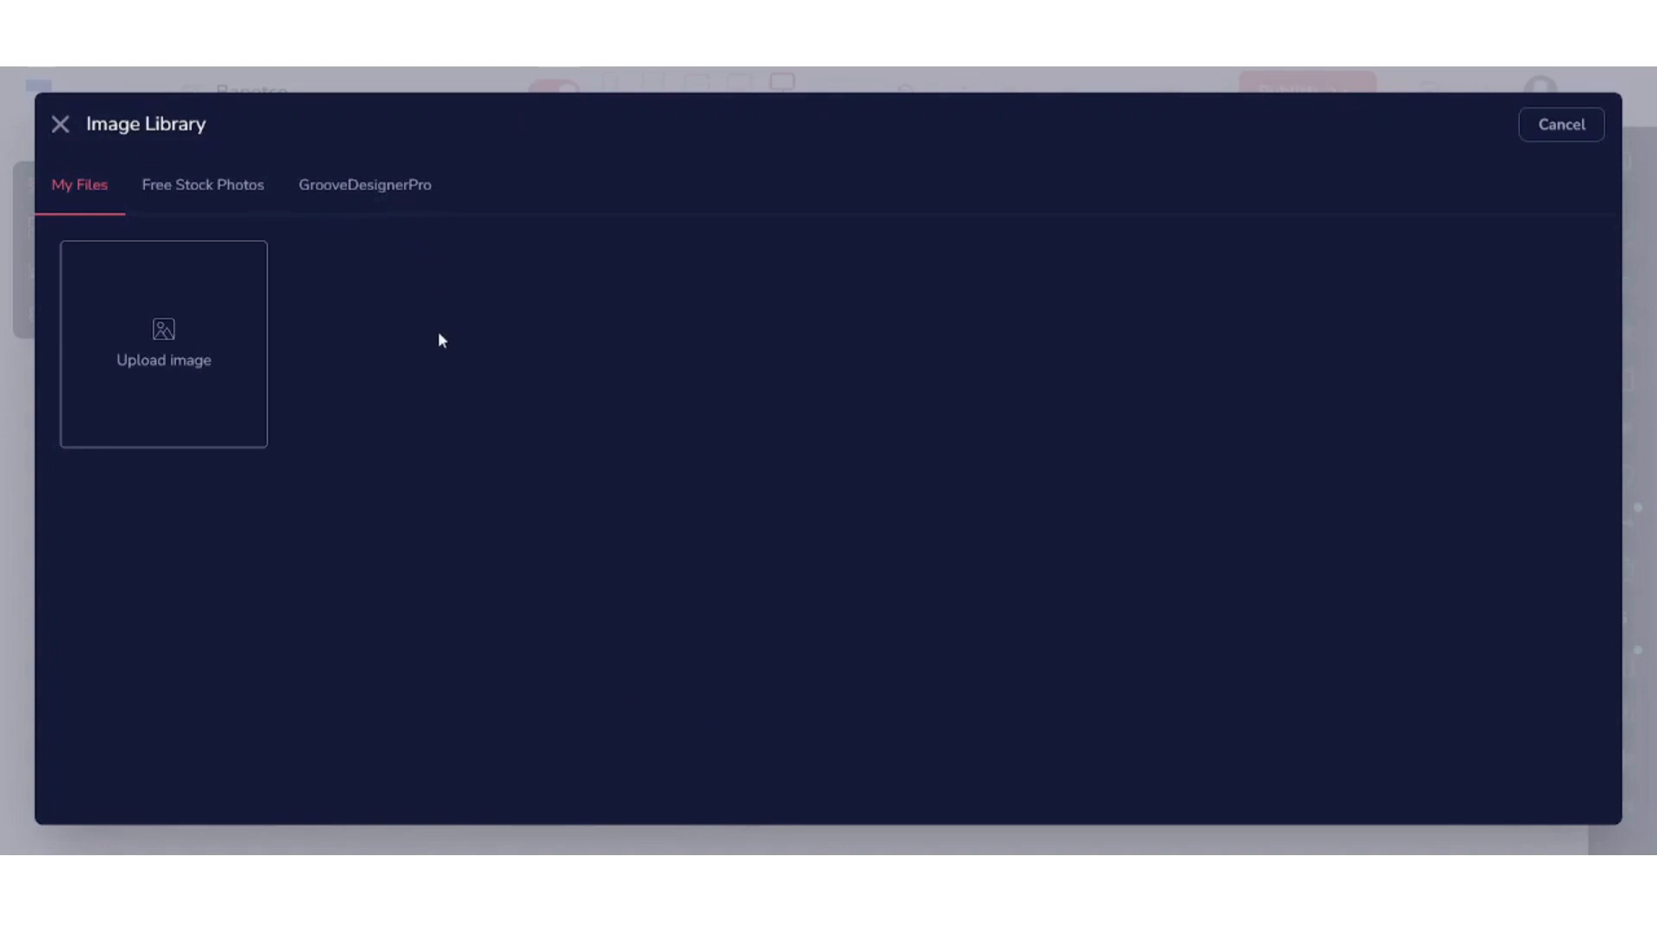
{"action": "left_click", "coordinate": [61, 125]}
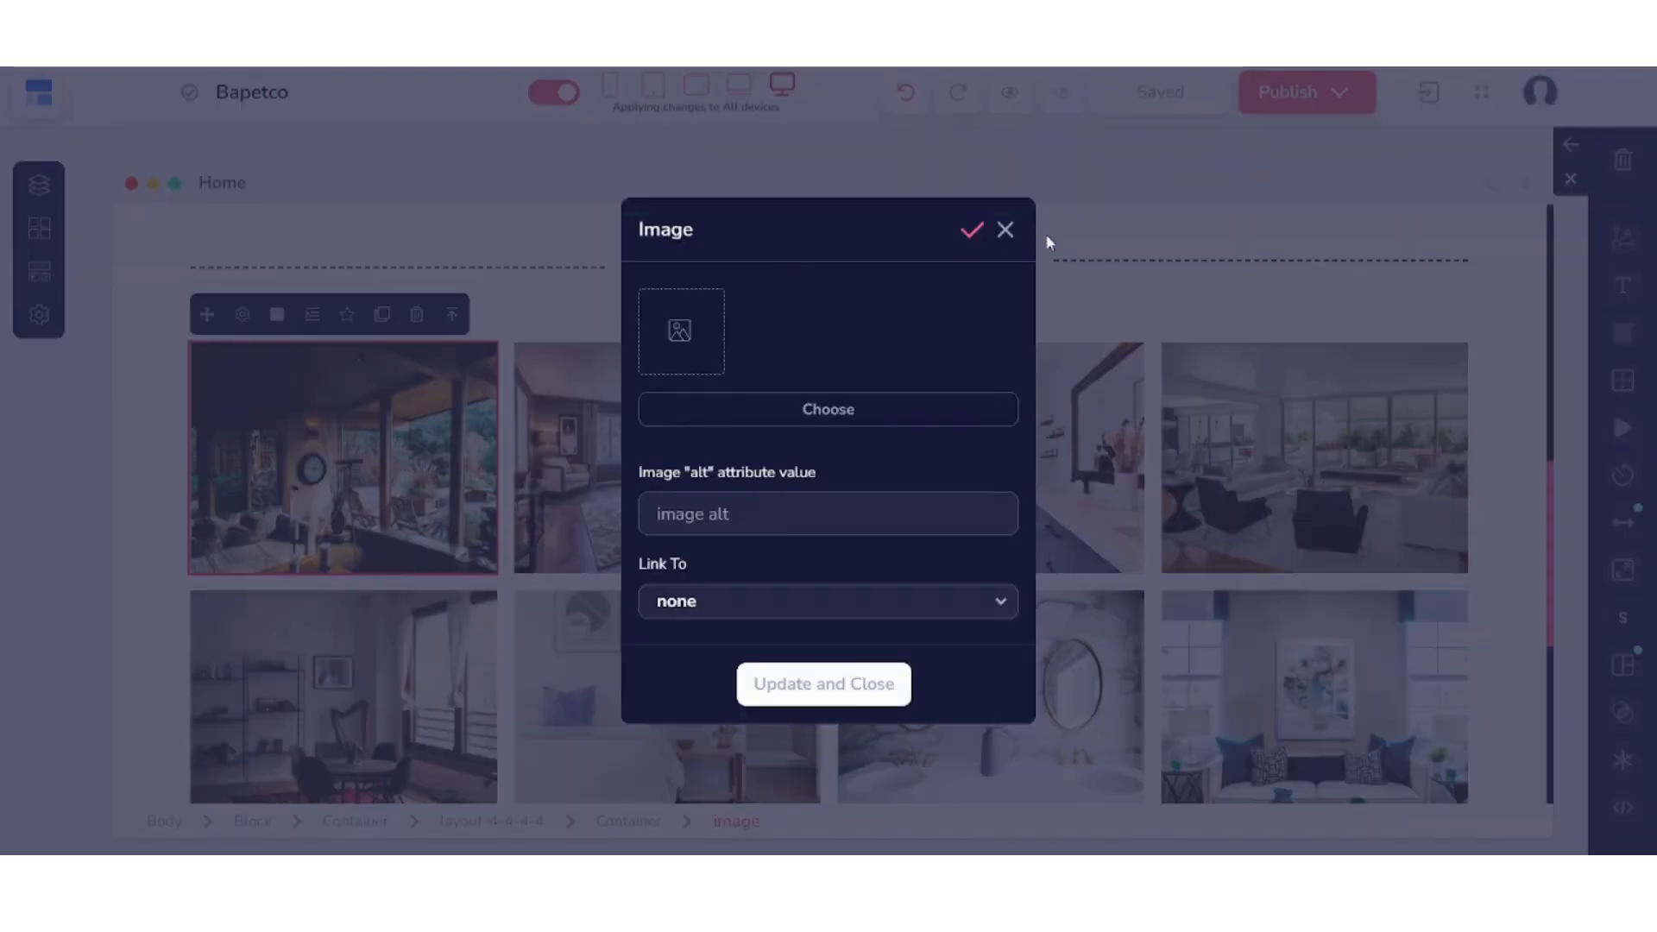
{"action": "left_click", "coordinate": [1001, 230]}
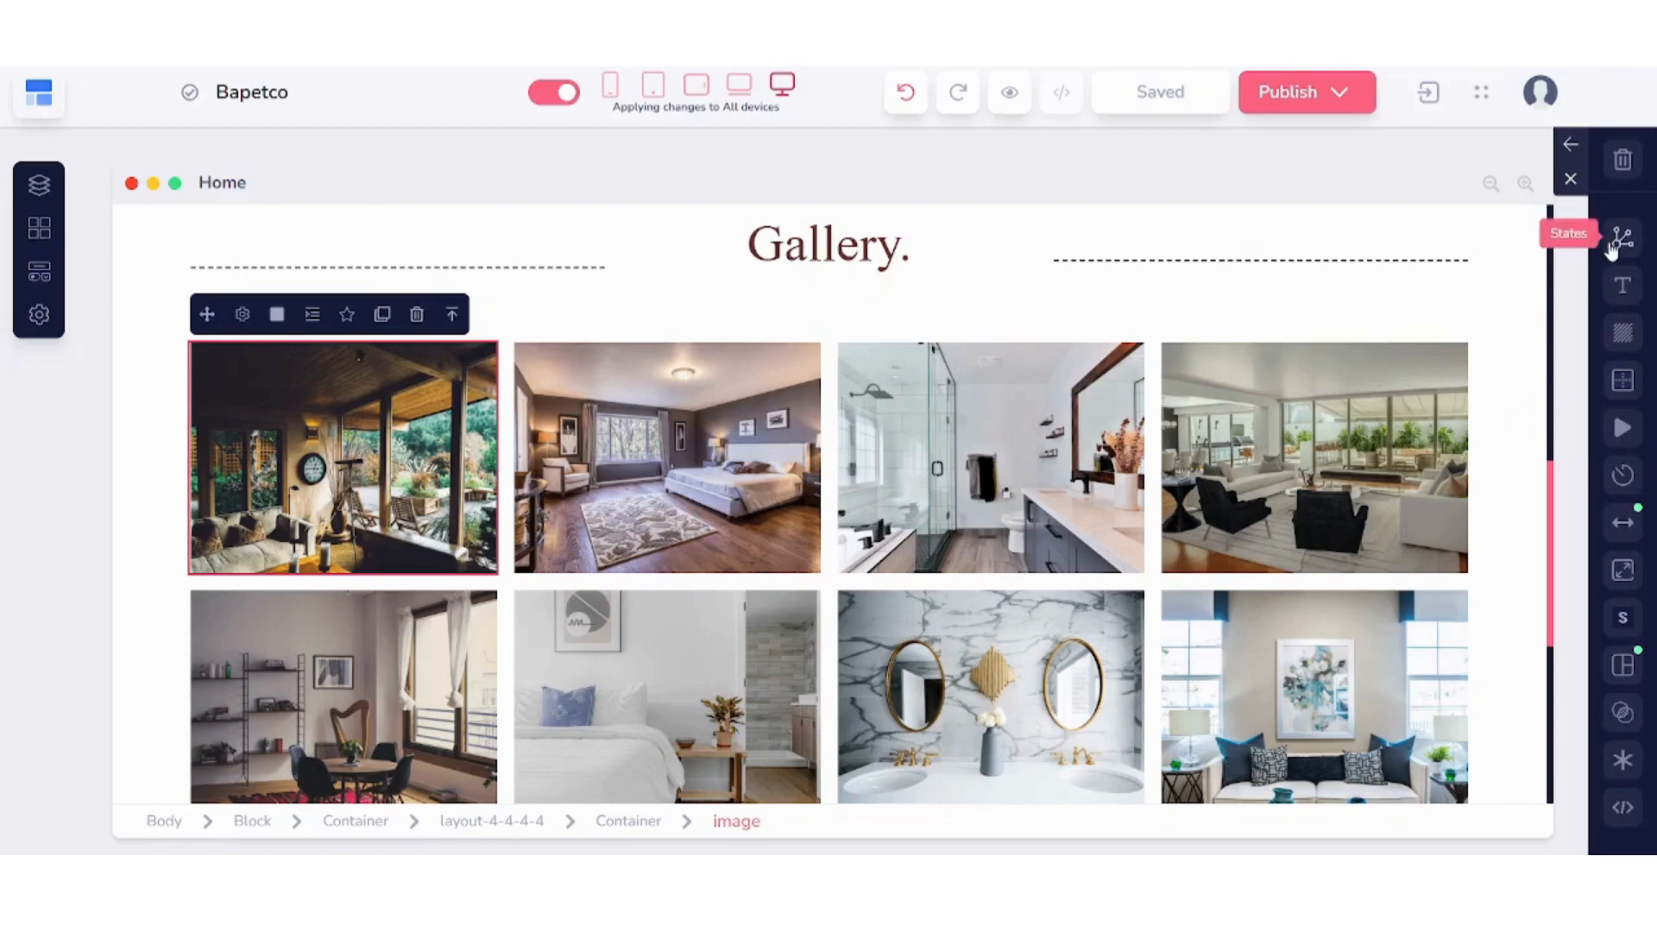
- Inspect the first gallery photo's expanded style options and its image configuration settings, and close both without making changes
{"action": "left_click", "coordinate": [1571, 145]}
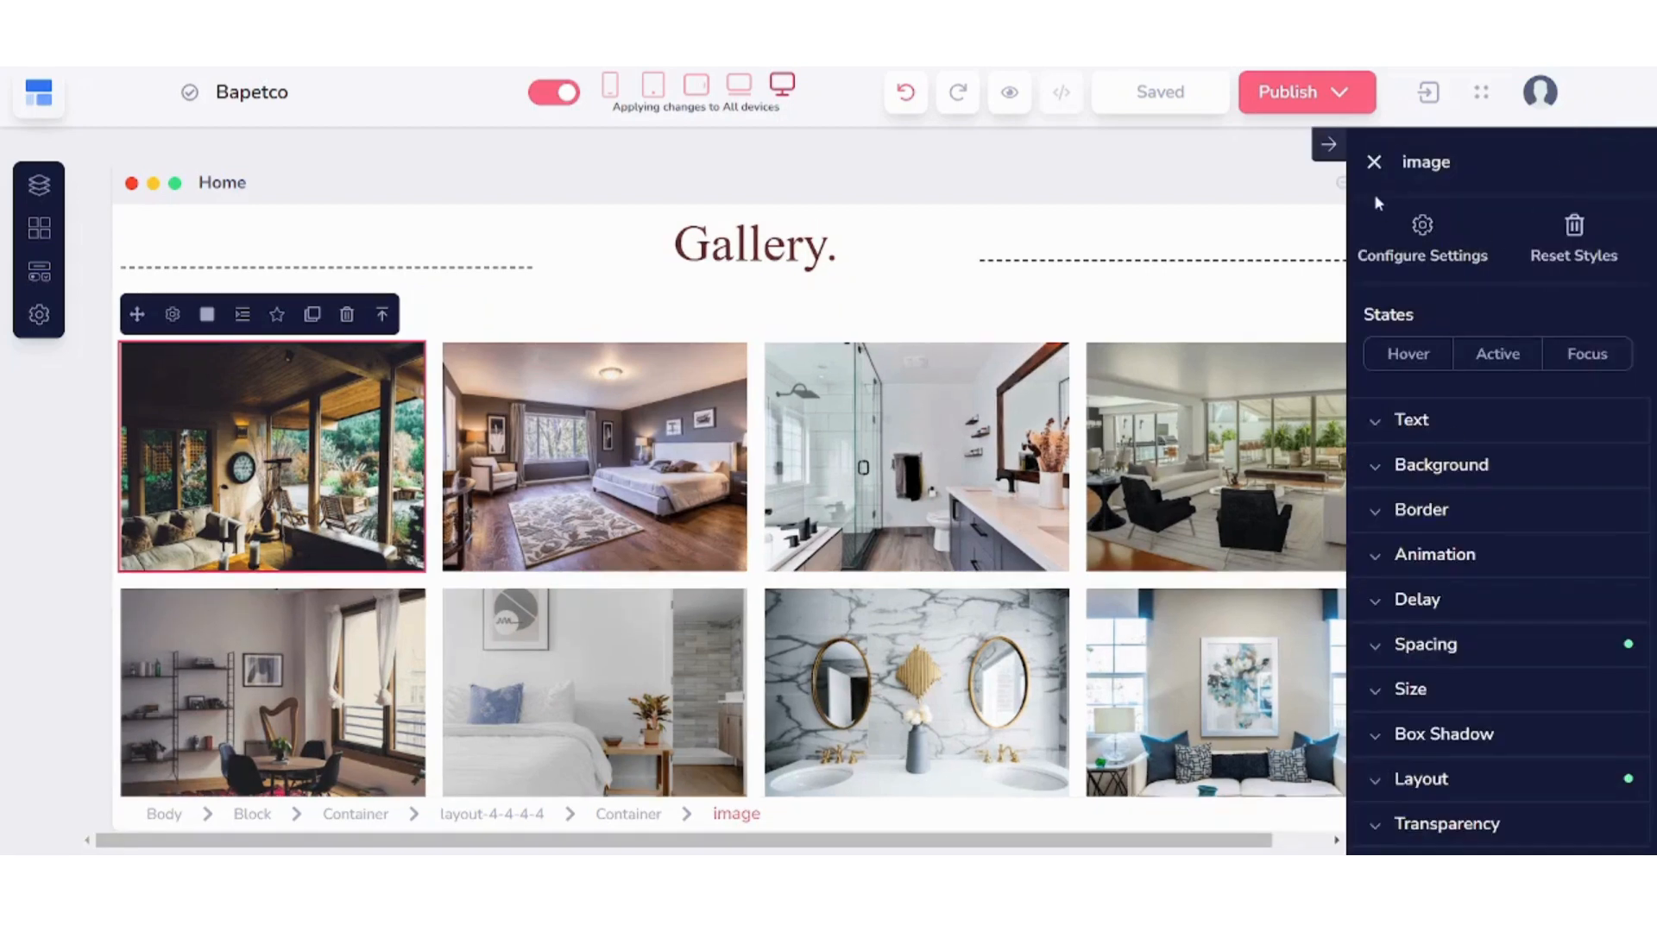
{"action": "left_click", "coordinate": [1422, 229]}
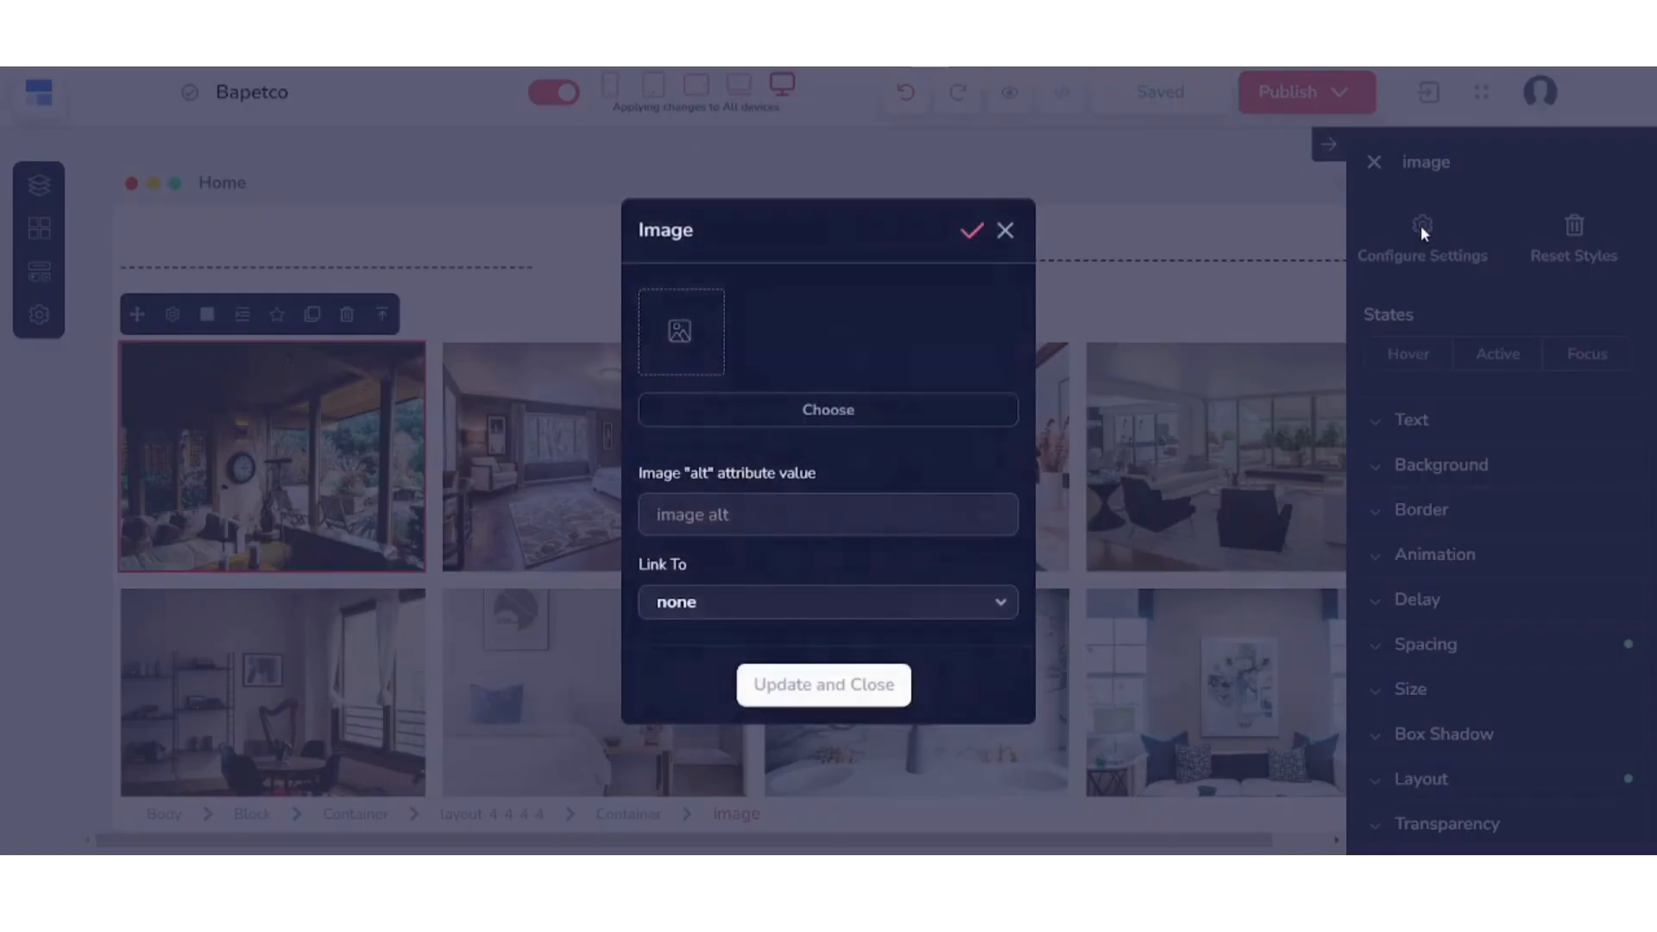
{"action": "left_click", "coordinate": [1005, 230]}
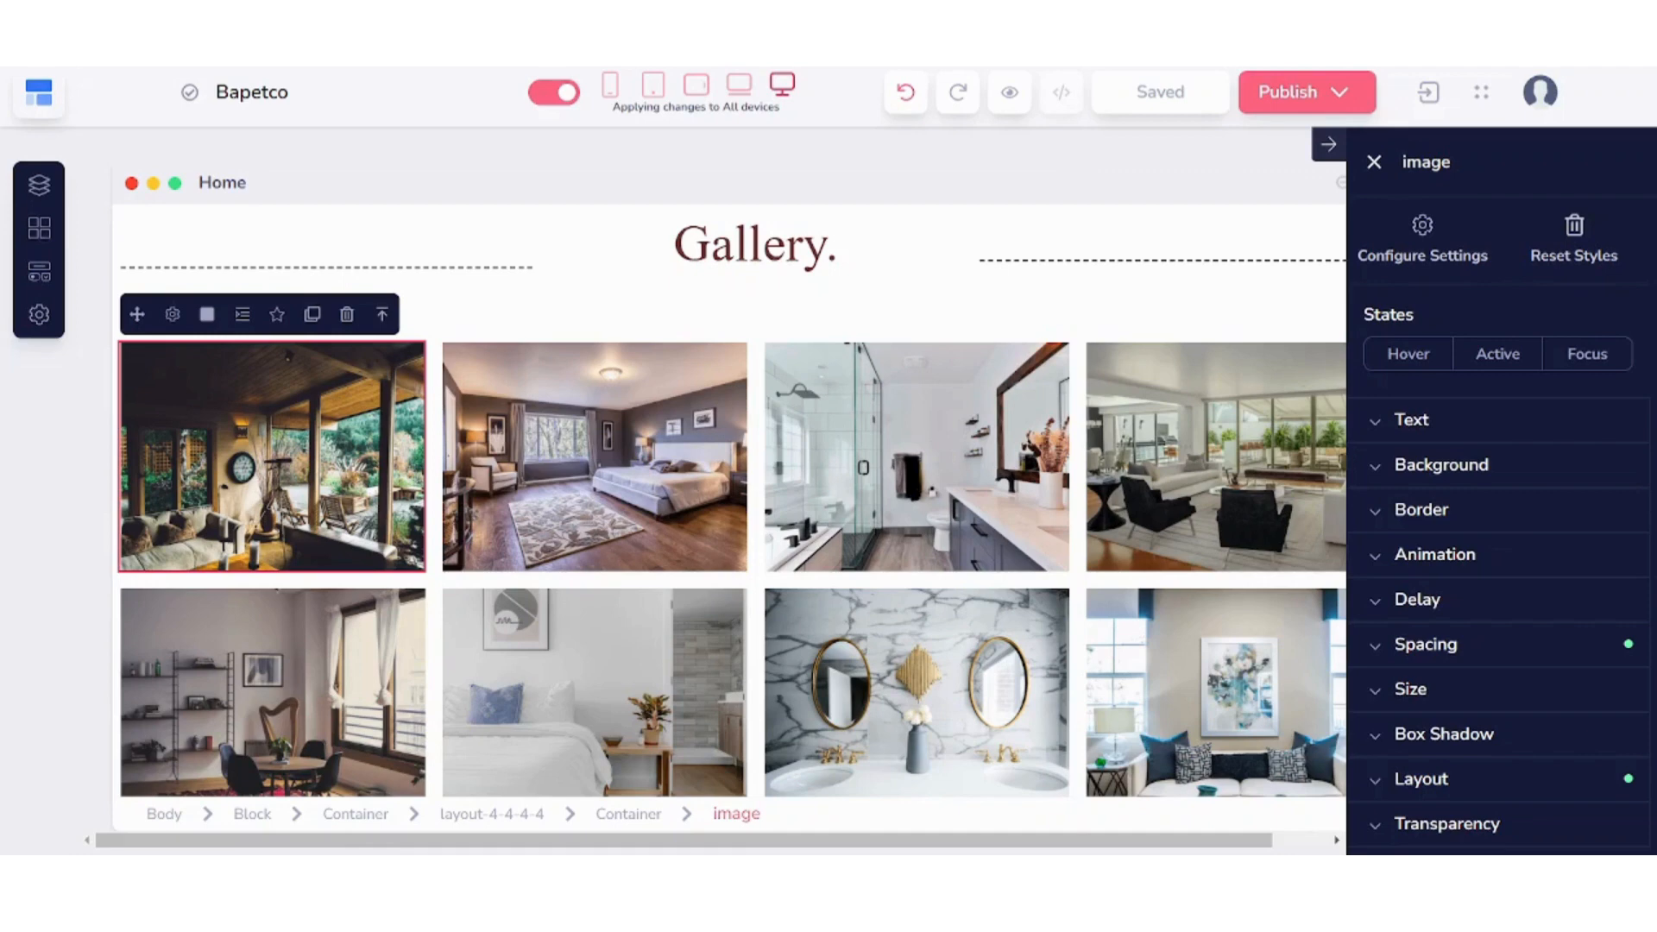
{"action": "left_click", "coordinate": [1329, 145]}
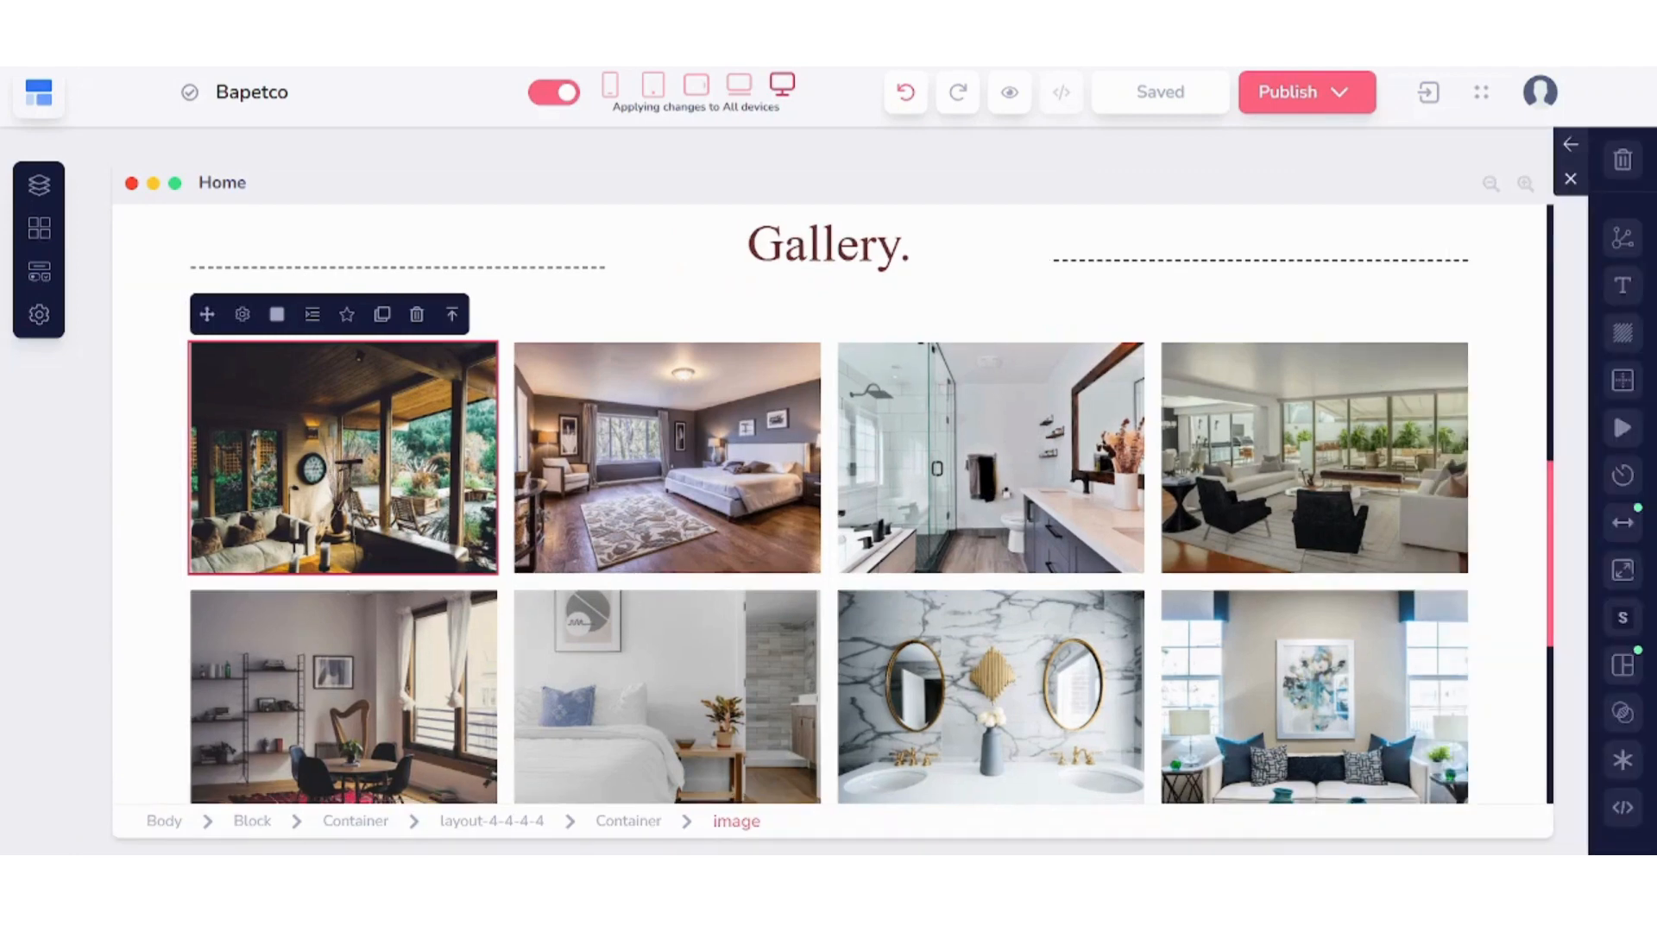
- Select the whole gallery block, browse the Designer library categories from the insertion point below it without adding a block, and return to the page header
{"action": "left_click", "coordinate": [257, 822]}
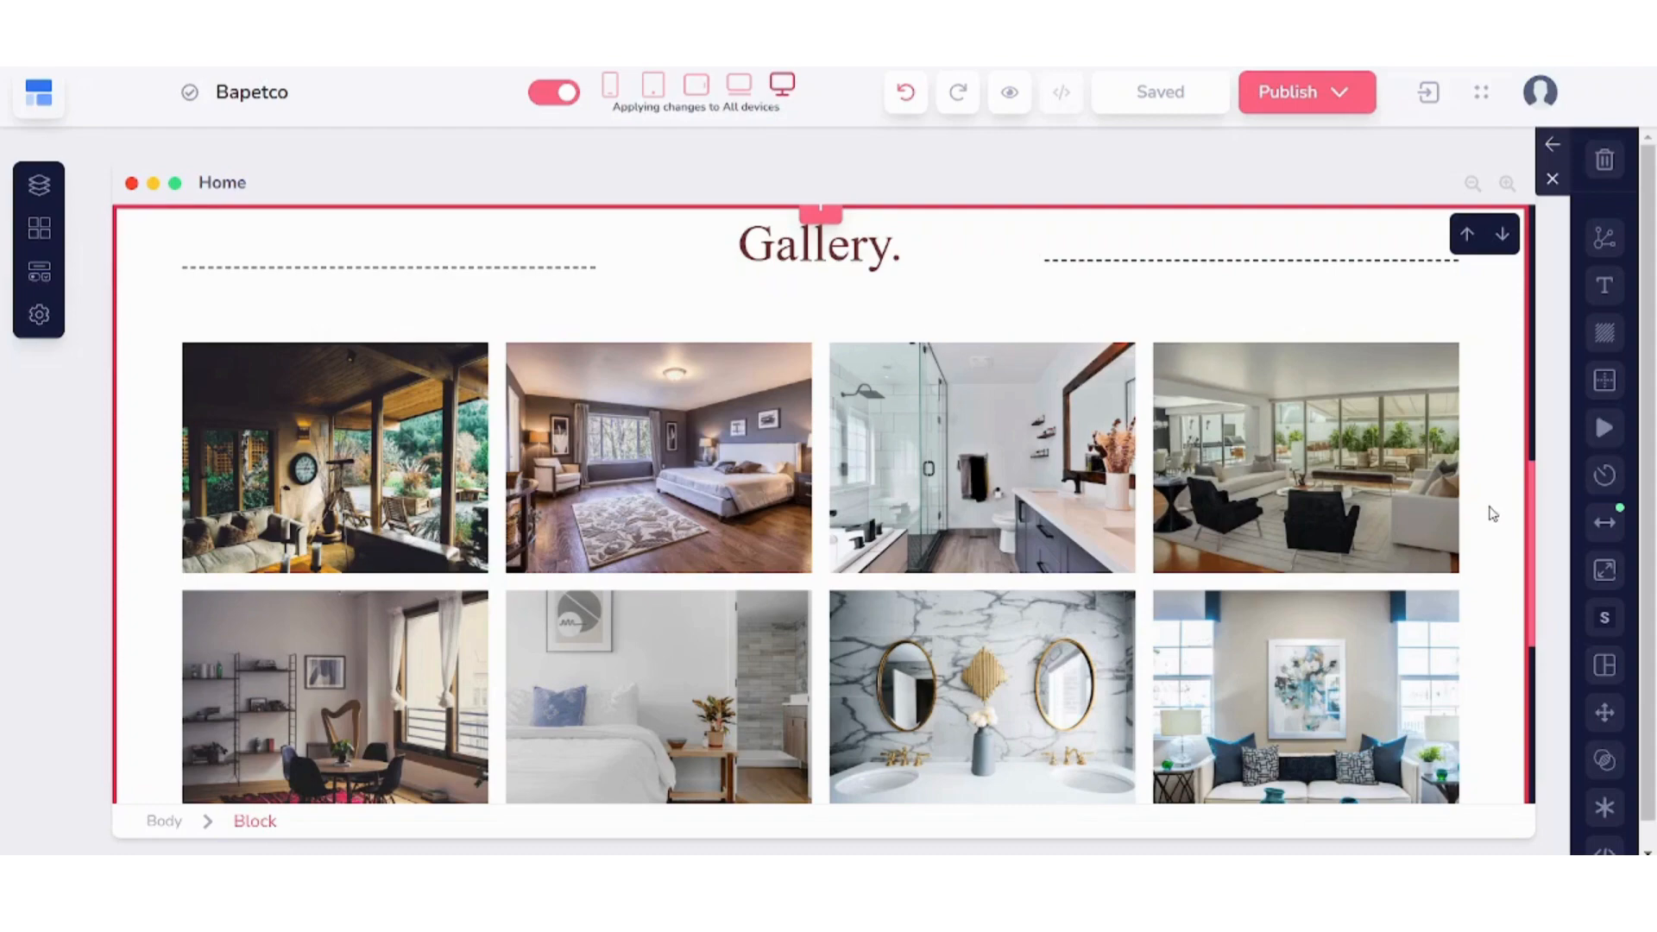
{"action": "left_click_drag", "start_coordinate": [1531, 533], "coordinate": [1555, 707]}
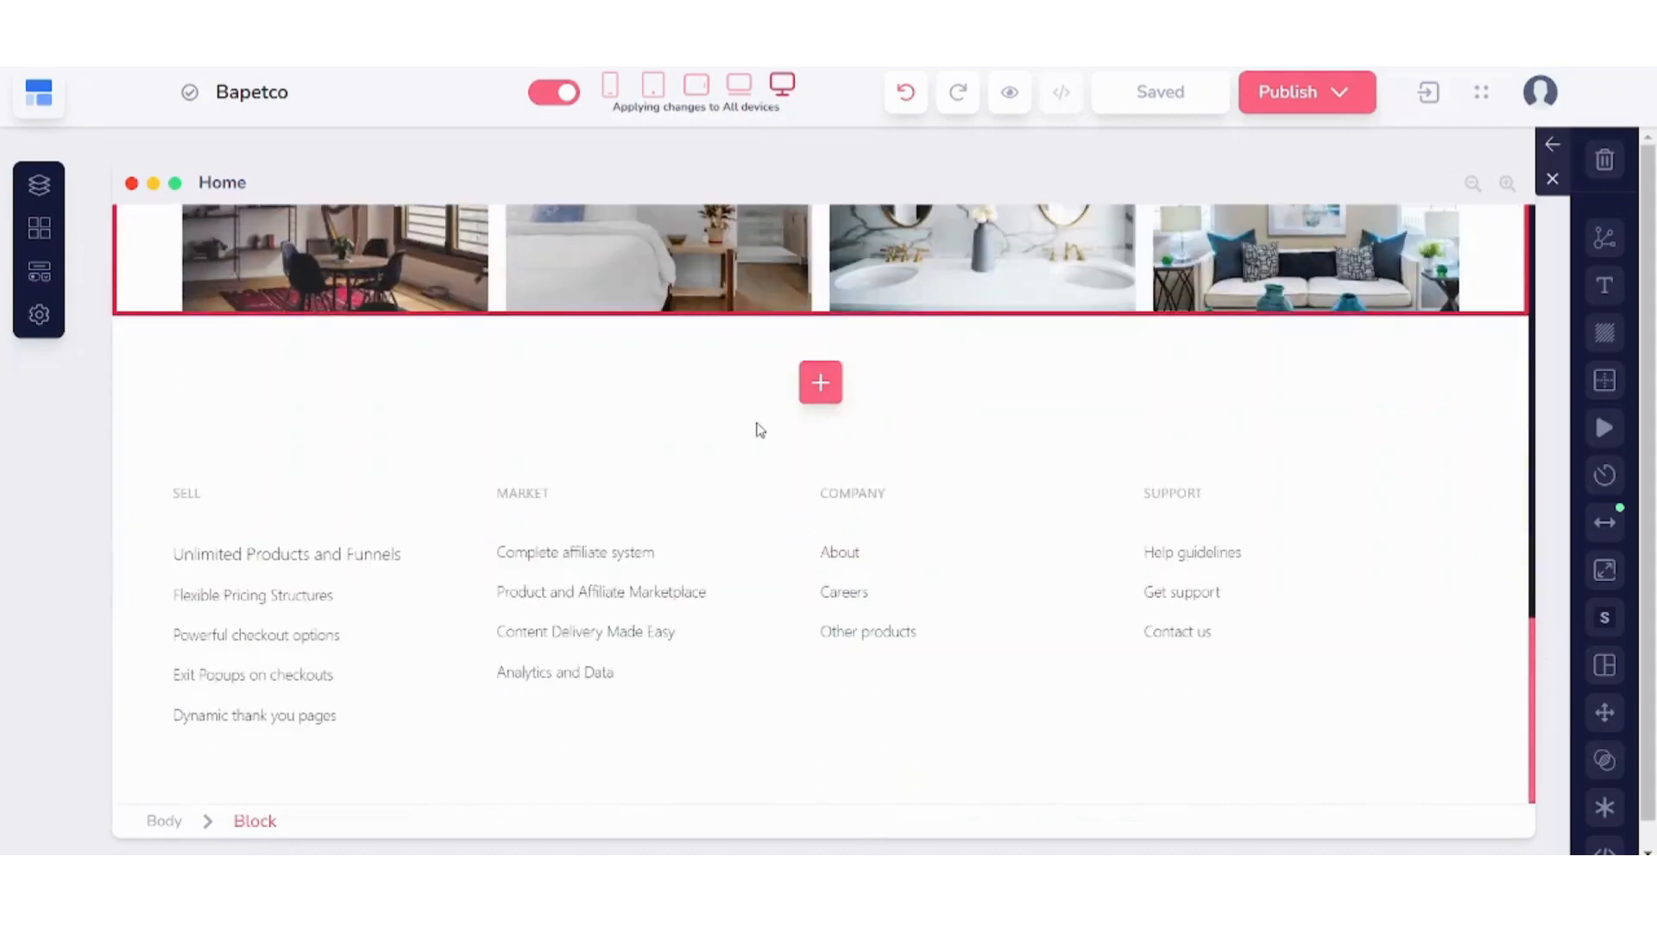
{"action": "left_click", "coordinate": [820, 382]}
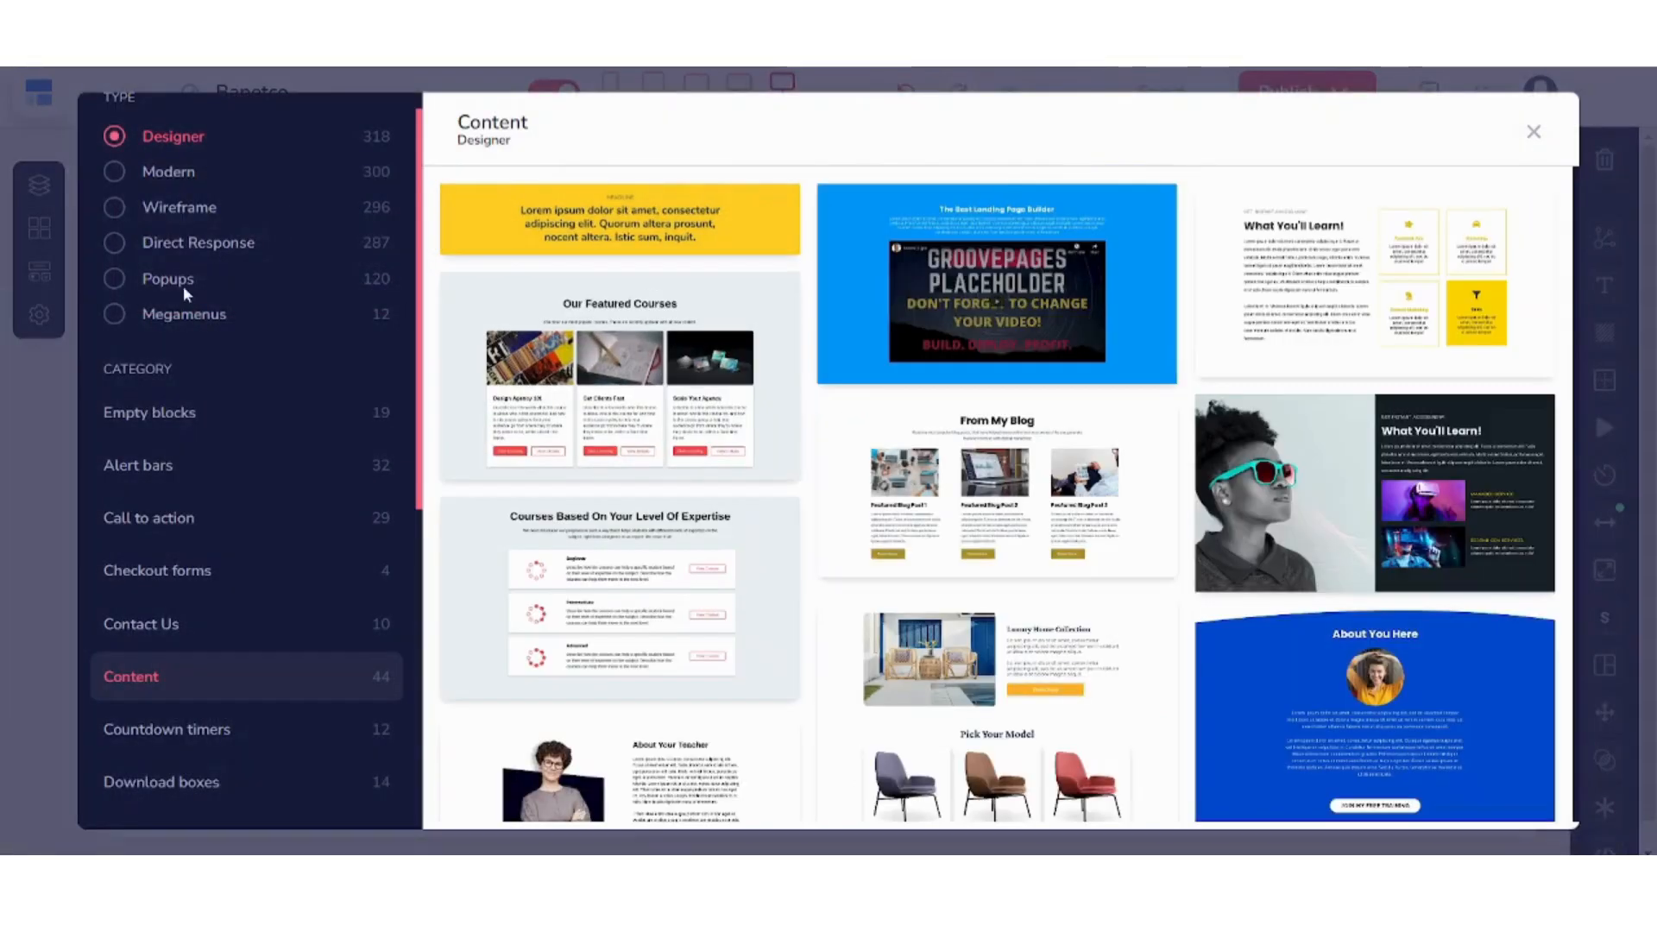
{"action": "left_click_drag", "start_coordinate": [416, 371], "coordinate": [429, 715]}
{"action": "left_click", "coordinate": [396, 373]}
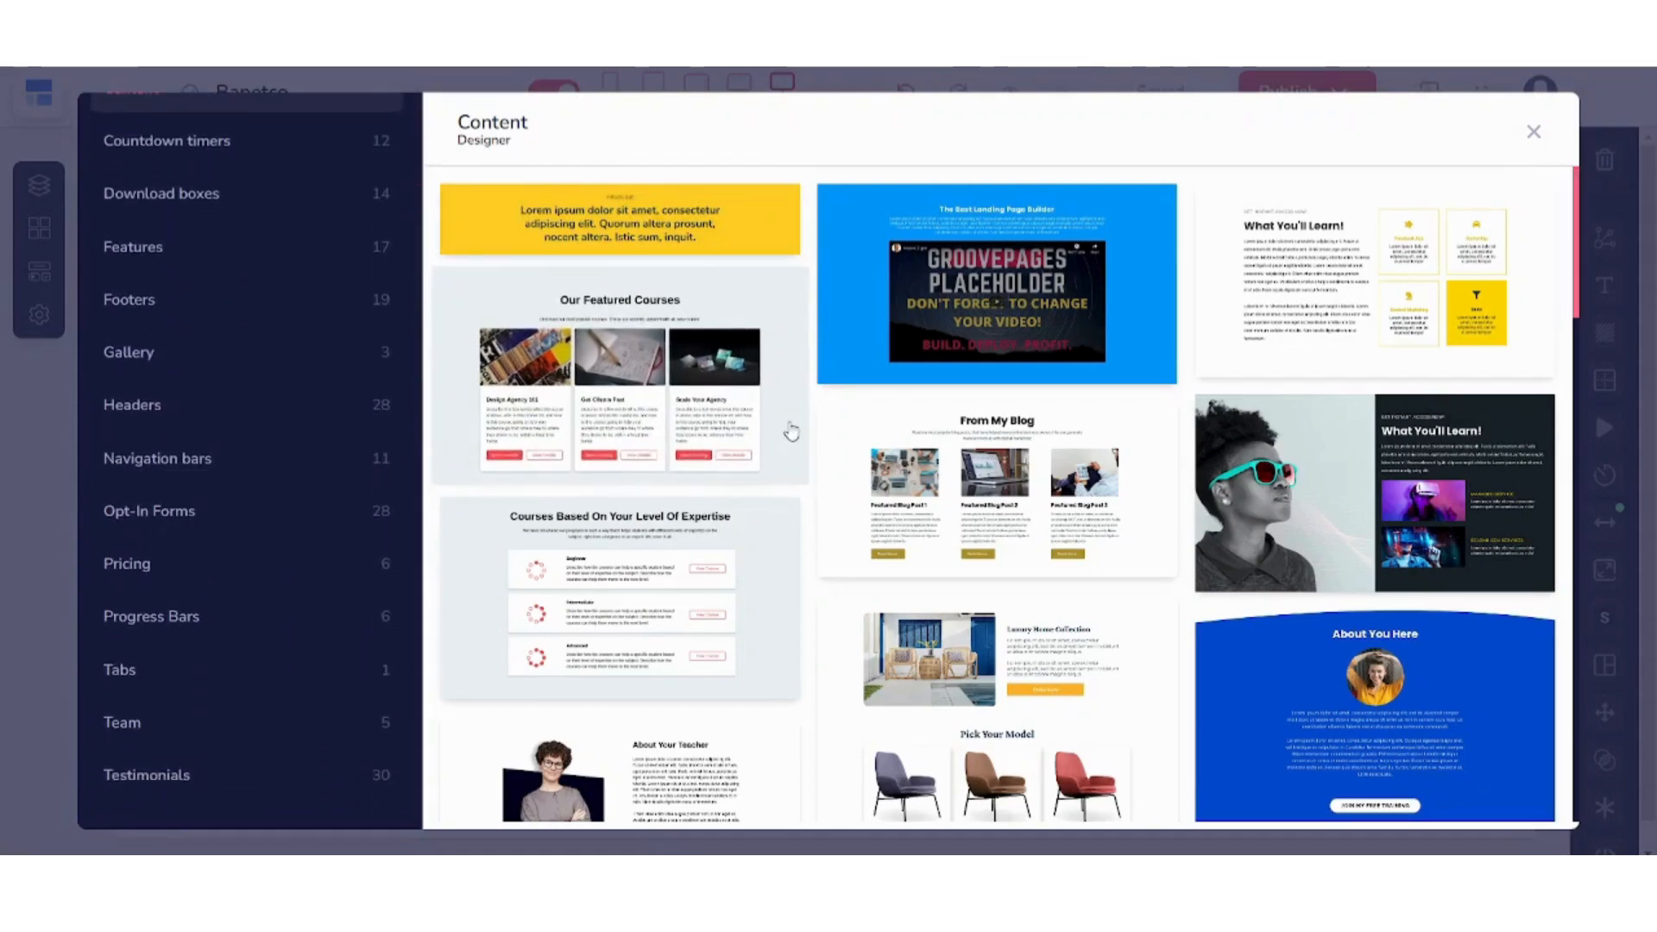
{"action": "left_click", "coordinate": [1534, 133]}
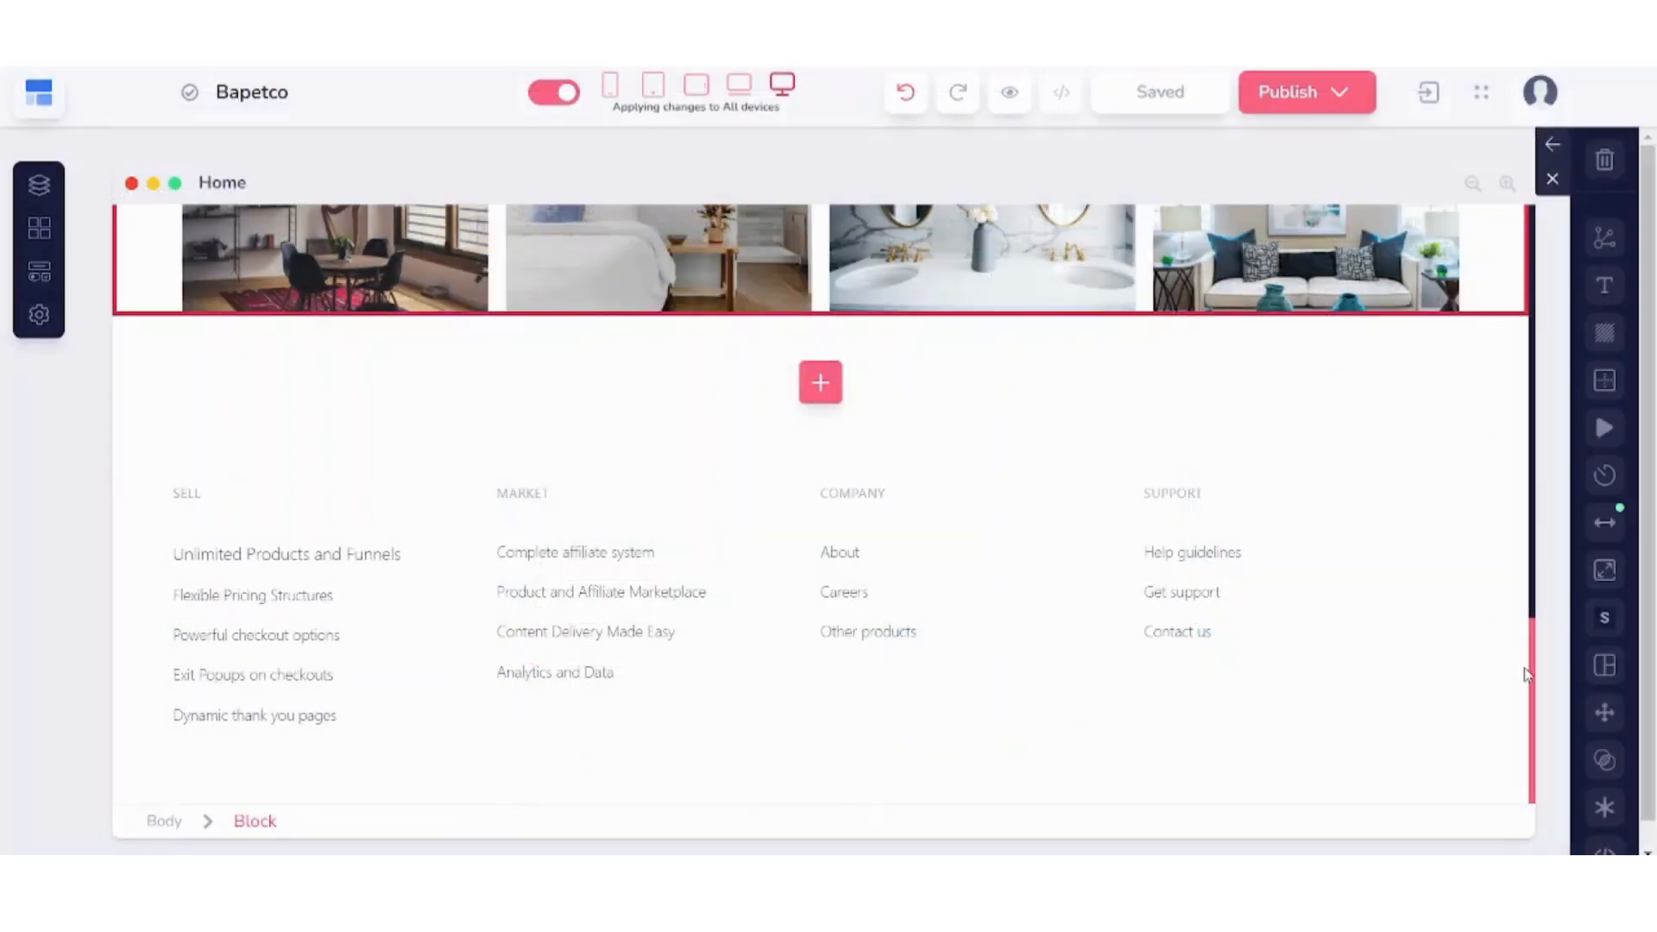
{"action": "left_click_drag", "start_coordinate": [1532, 684], "coordinate": [1457, 245]}
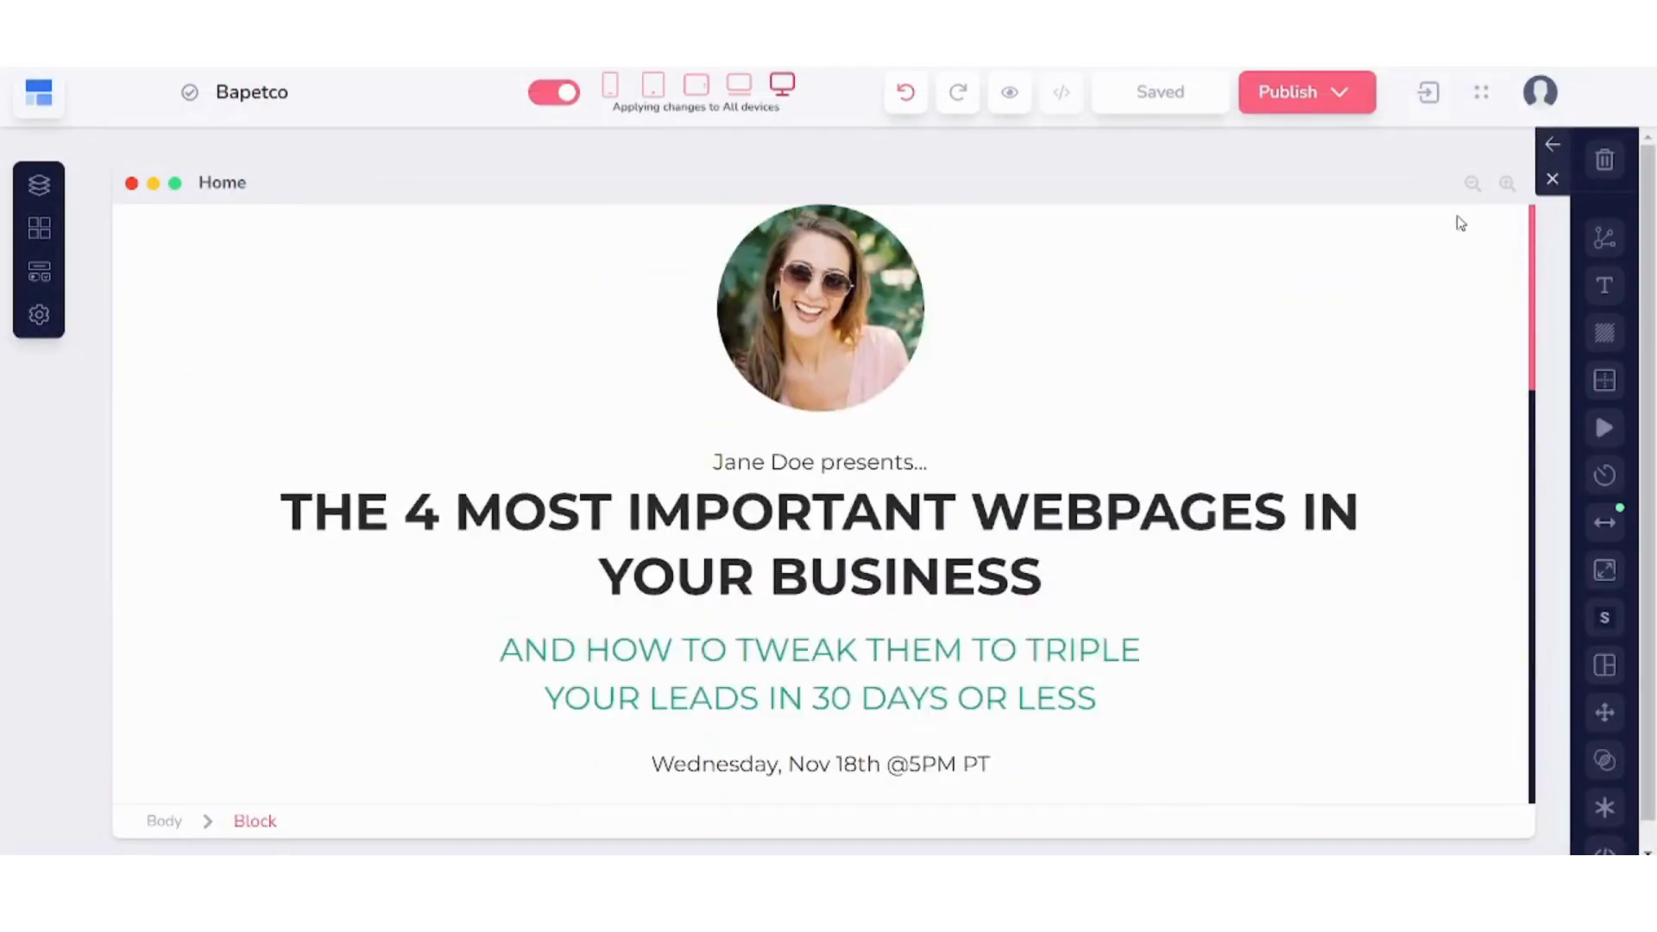